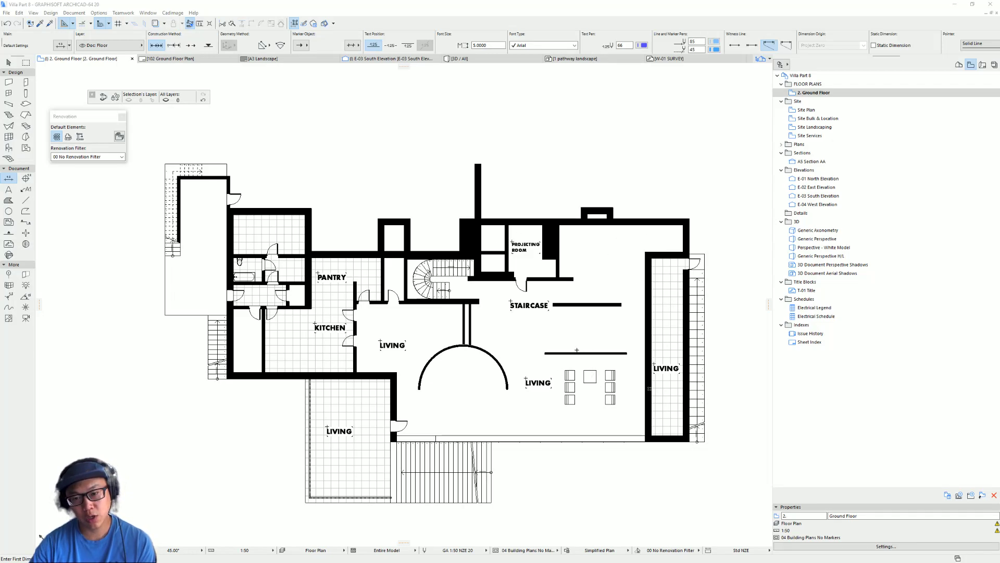
# Pick the villa's outer north-east and south-east wall corners as the reference points of a linear dimension
pyautogui.scroll(2, 599, 334)
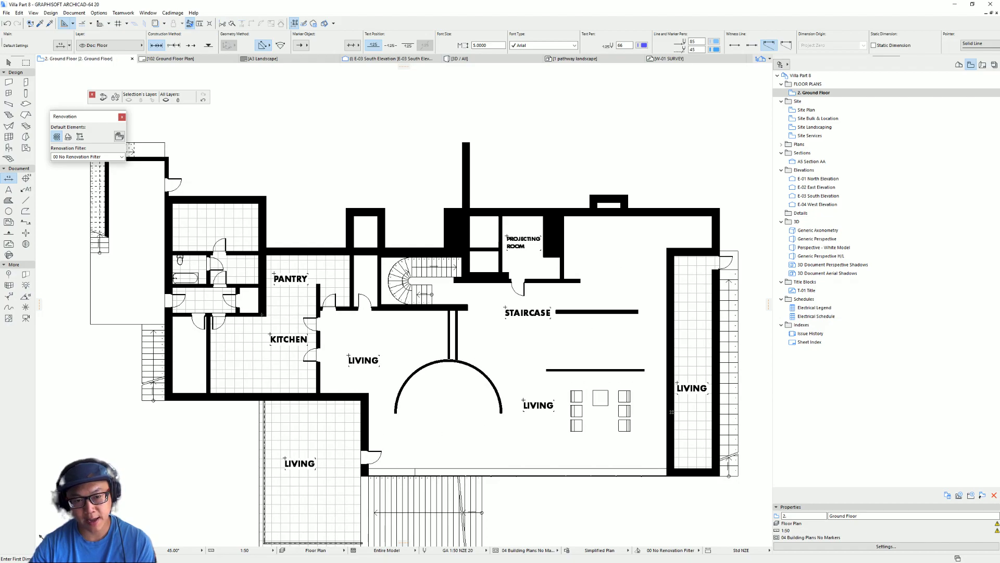
pyautogui.scroll(-3, 423, 365)
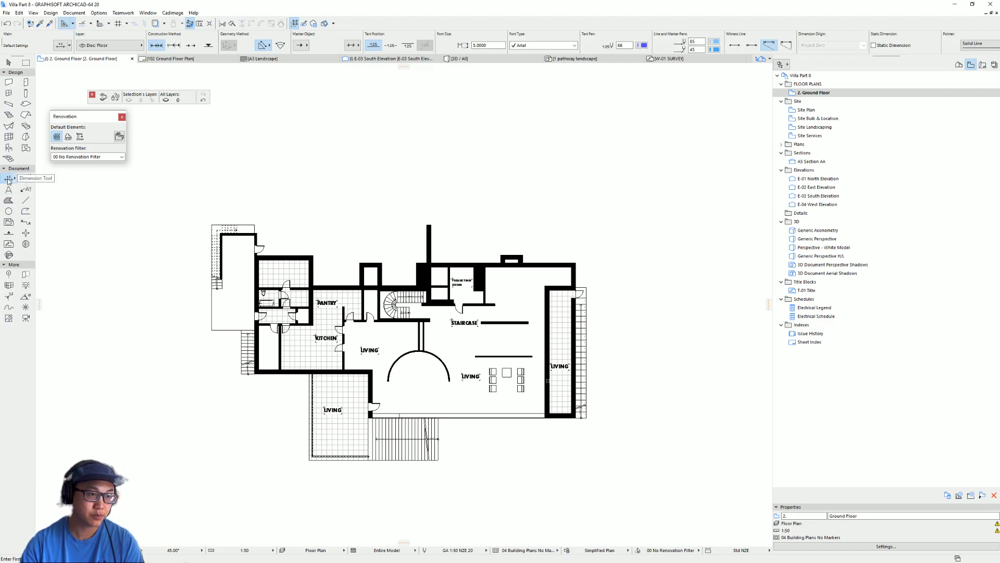
pyautogui.scroll(1, 609, 297)
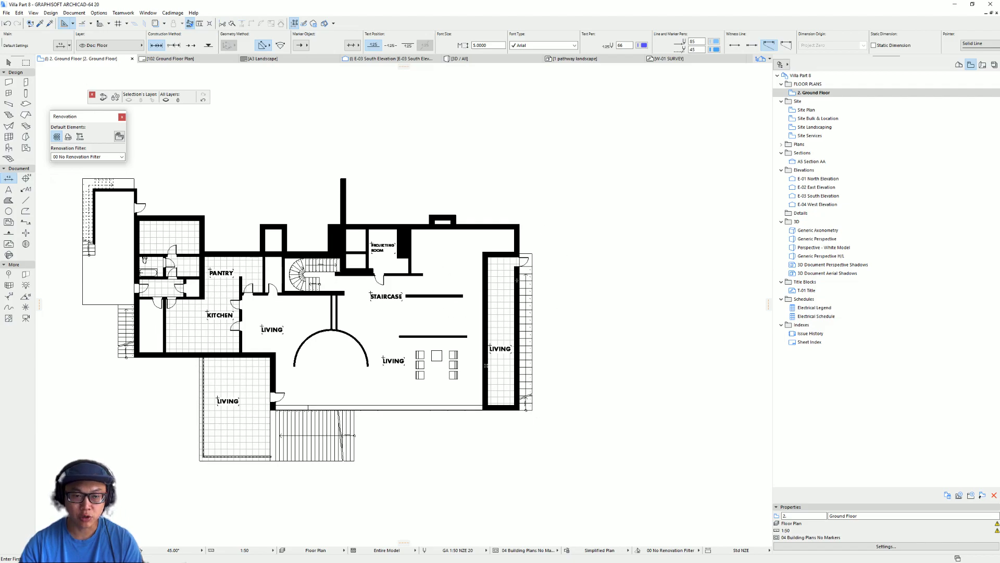
pyautogui.scroll(5, 583, 286)
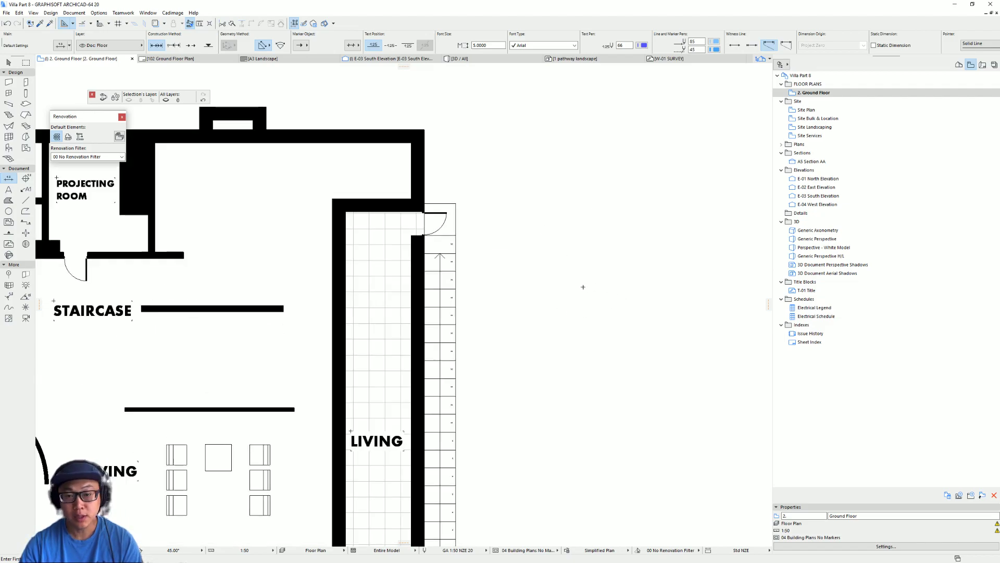
pyautogui.moveTo(583, 286); pyautogui.dragTo(621, 204, button='middle')
pyautogui.scroll(-2, 516, 189)
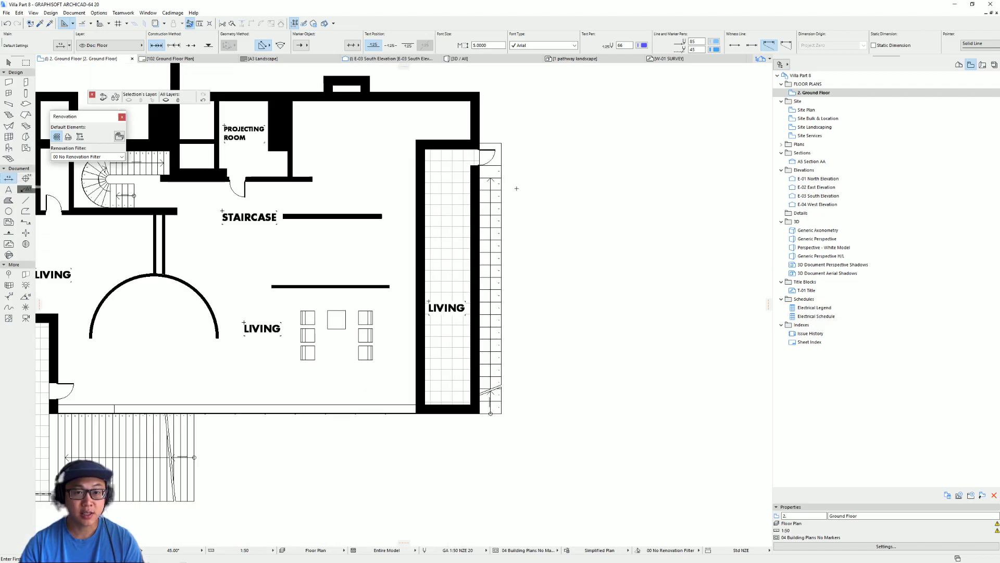
pyautogui.moveTo(516, 189); pyautogui.dragTo(466, 239, button='middle')
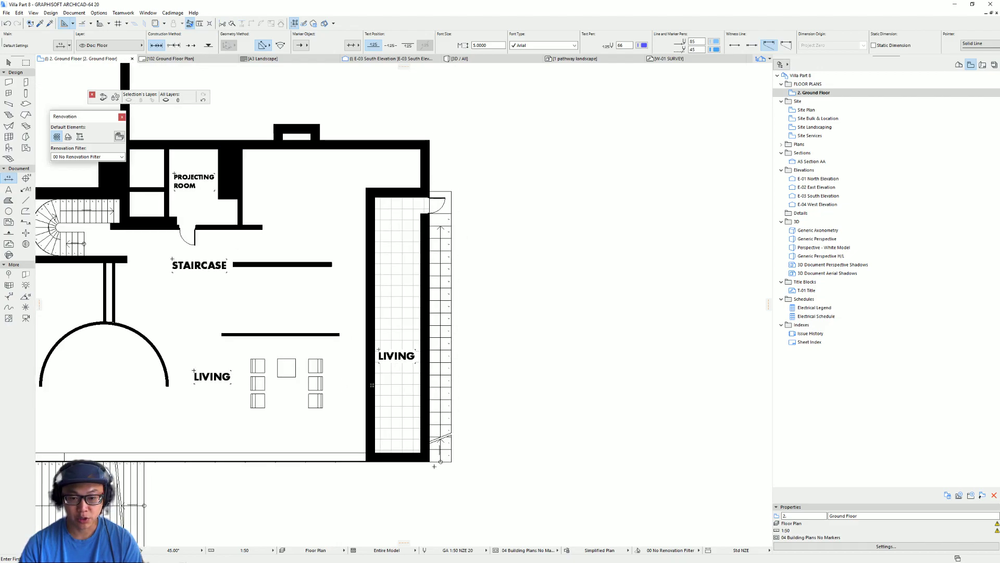
pyautogui.click(430, 140)
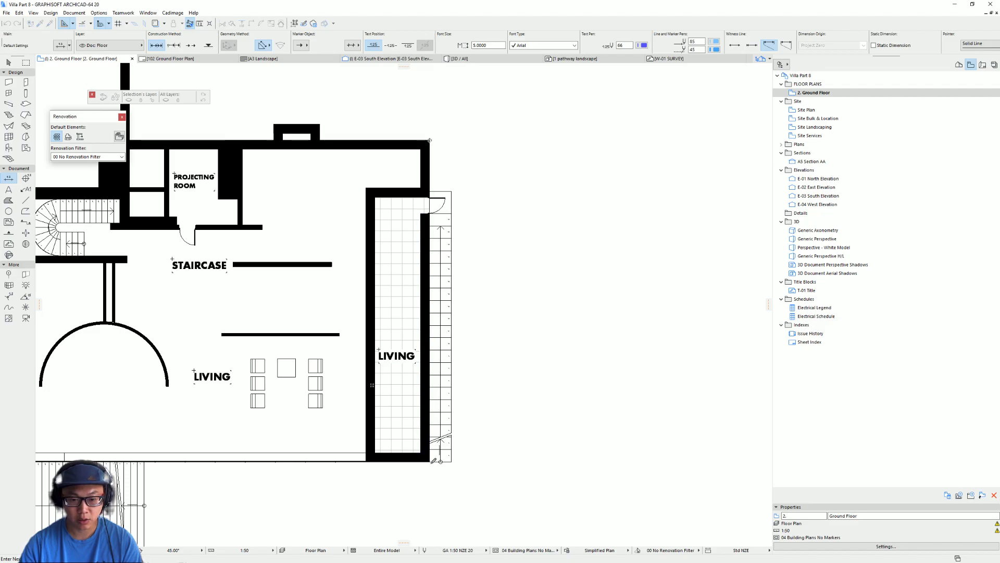
pyautogui.scroll(5, 437, 457)
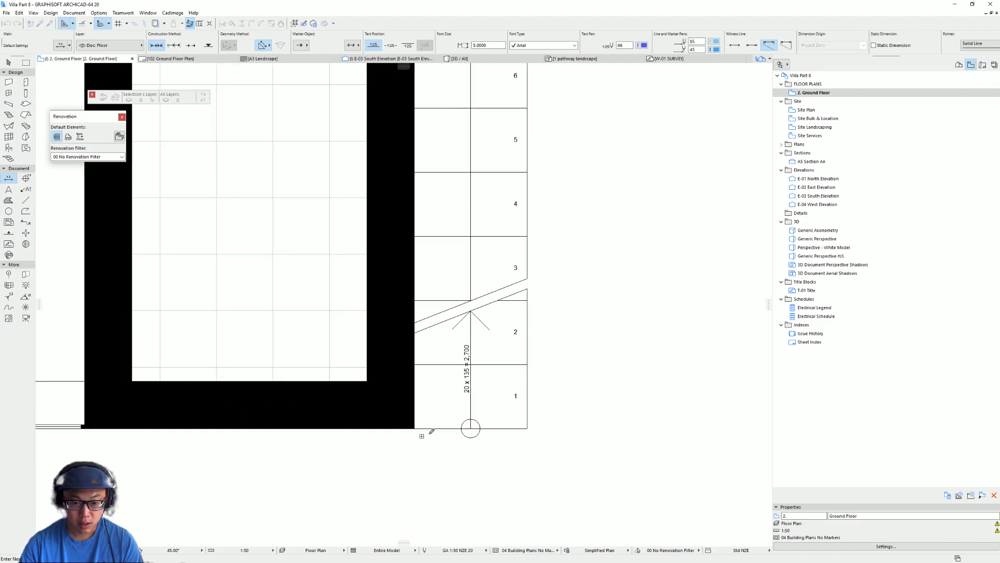
pyautogui.press('Escape')
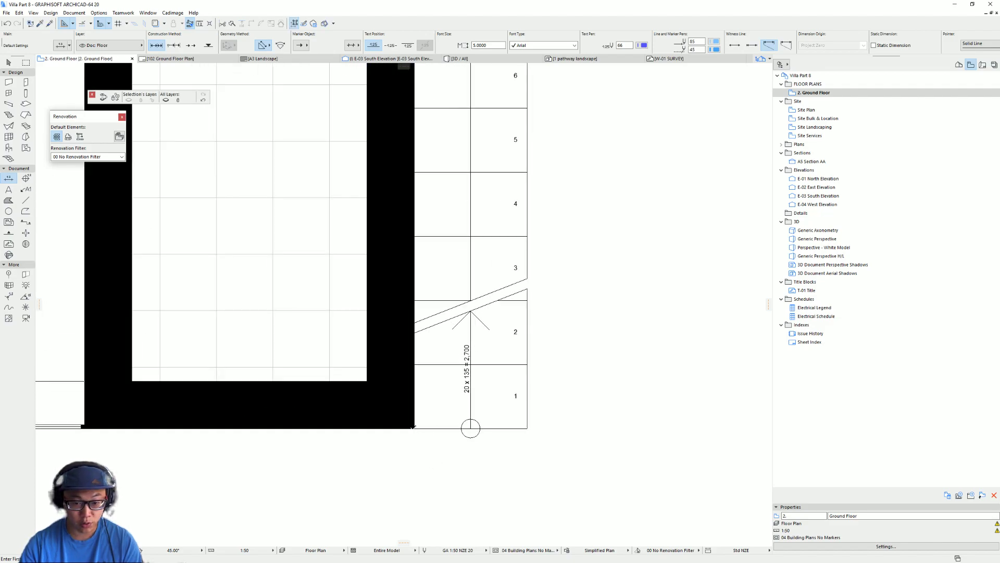
pyautogui.click(413, 427)
# Place the overall vertical dimension line outside the building, east of the exterior staircase
pyautogui.scroll(-7, 444, 344)
pyautogui.scroll(3, 435, 128)
pyautogui.moveTo(436, 128); pyautogui.dragTo(409, 169, button='middle')
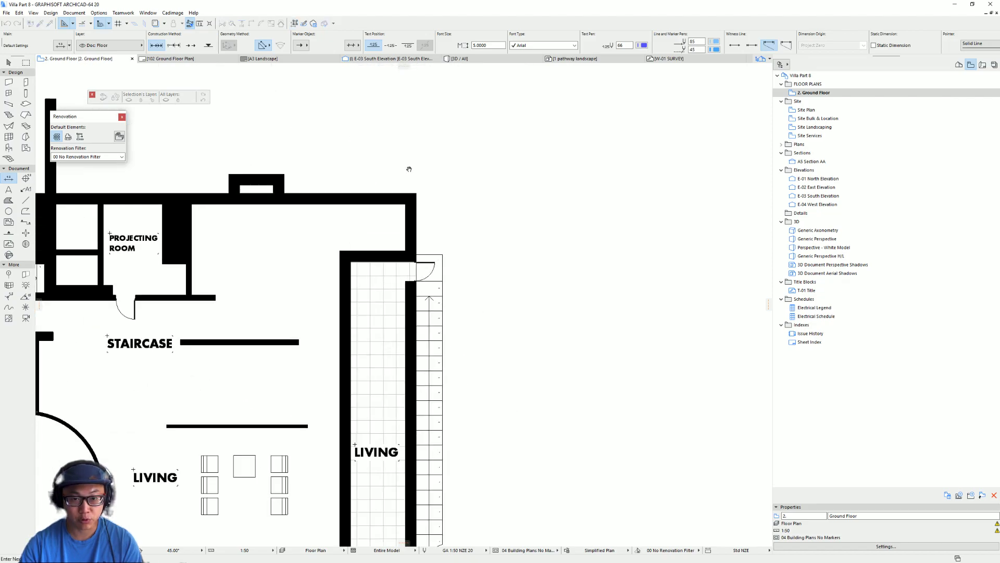
pyautogui.scroll(1, 417, 182)
pyautogui.rightClick(489, 186)
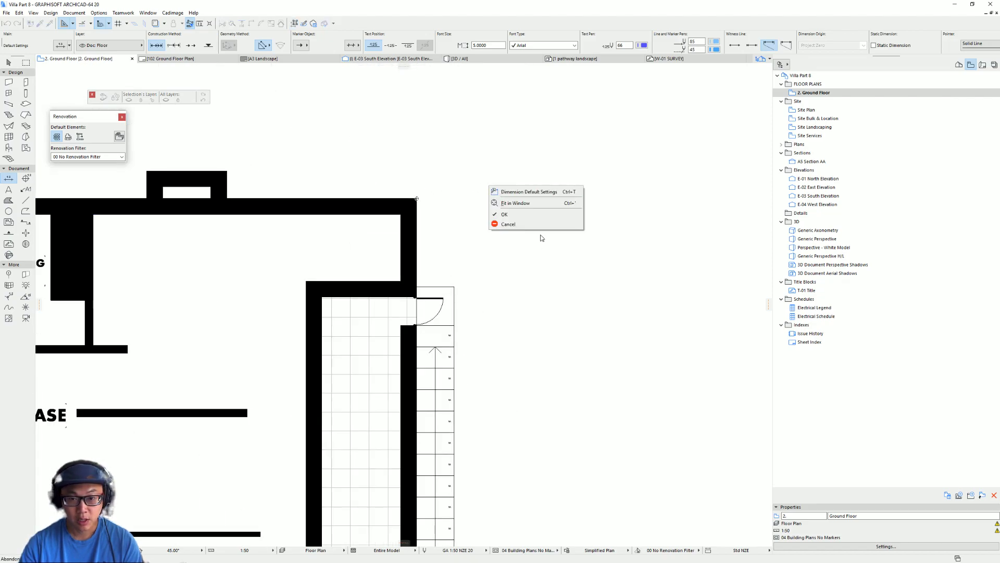
pyautogui.click(535, 214)
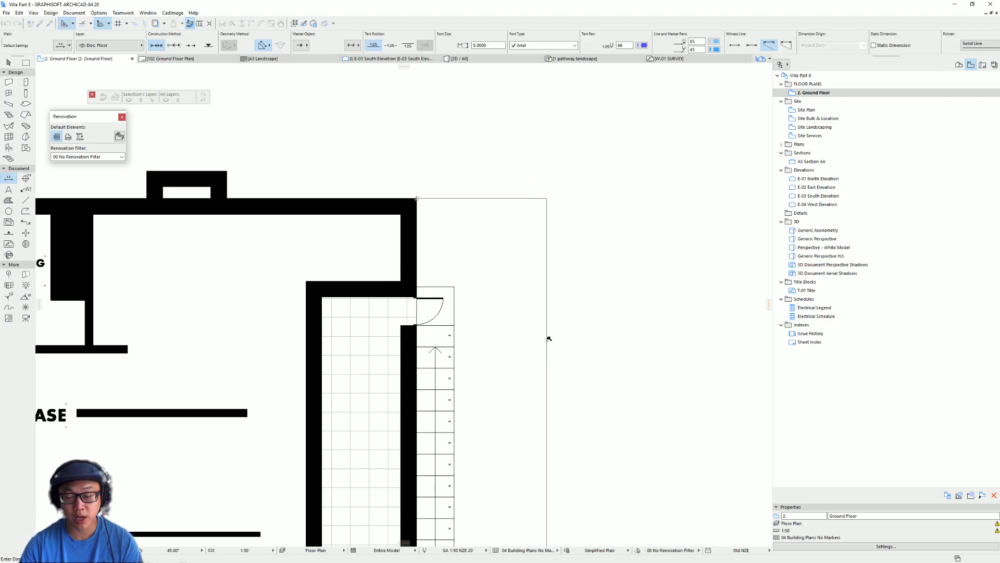
pyautogui.scroll(-2, 479, 270)
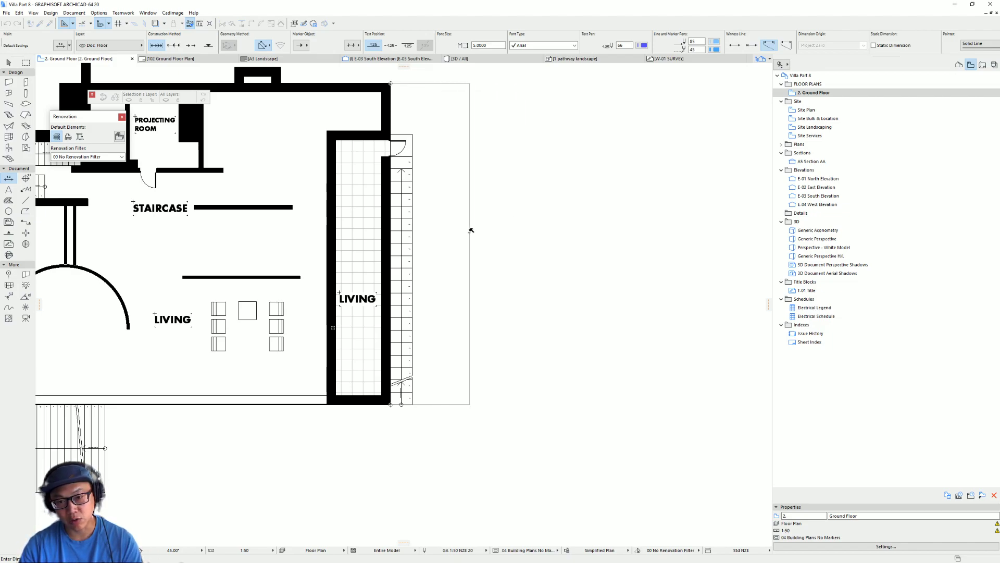
pyautogui.click(469, 236)
pyautogui.moveTo(490, 183); pyautogui.dragTo(478, 216, button='middle')
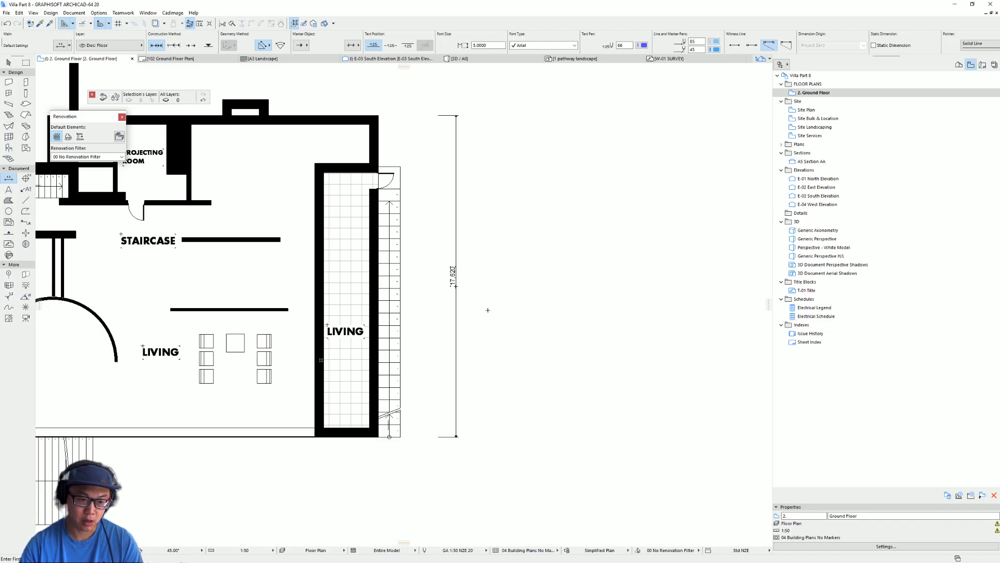
pyautogui.moveTo(489, 243); pyautogui.dragTo(453, 283, button='middle')
pyautogui.press('Escape')
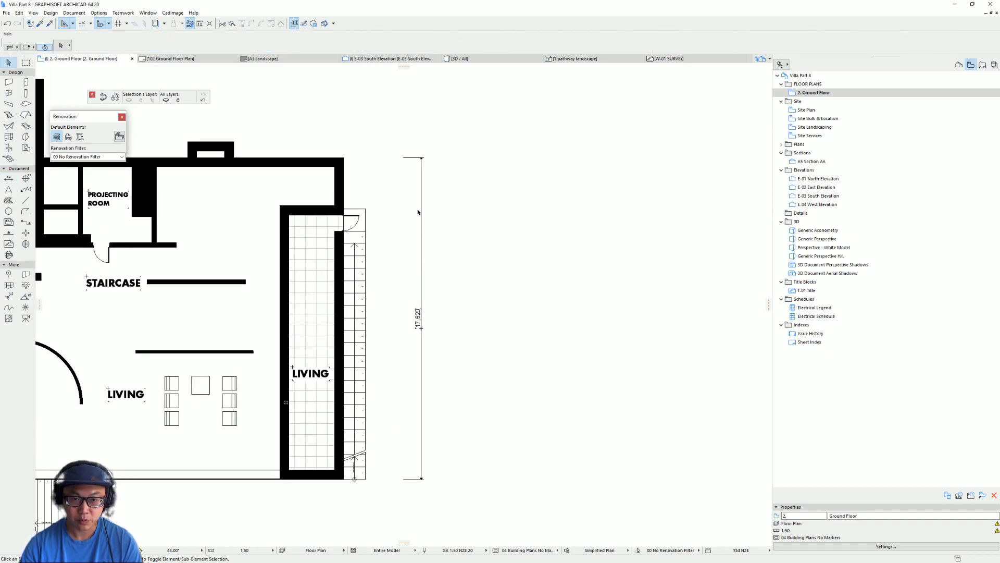
# Examine the settings of the new dimension line and of its text by selecting each separately
pyautogui.moveTo(418, 215); pyautogui.dragTo(384, 163, button='middle')
pyautogui.click(394, 176)
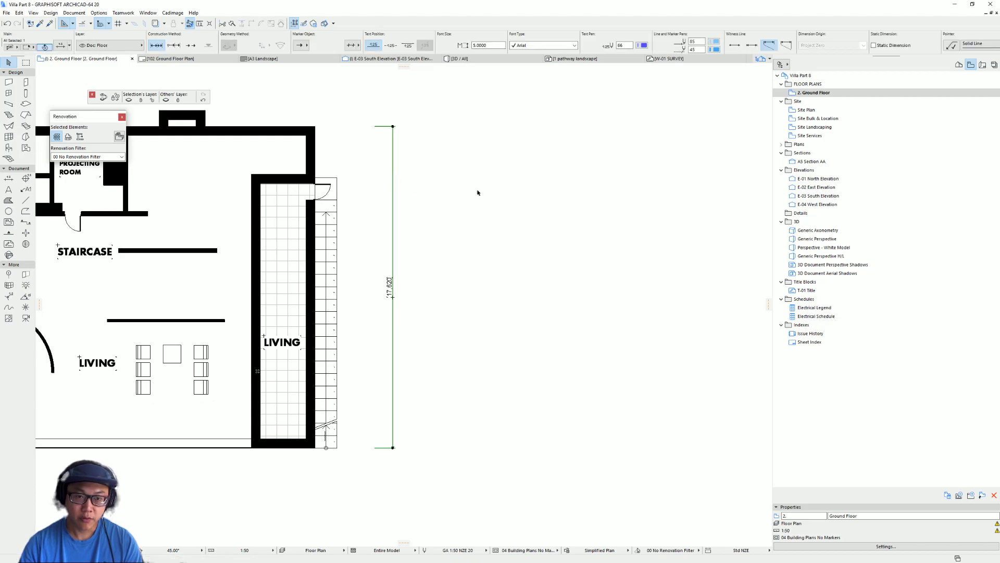
pyautogui.moveTo(475, 192); pyautogui.dragTo(468, 224, button='middle')
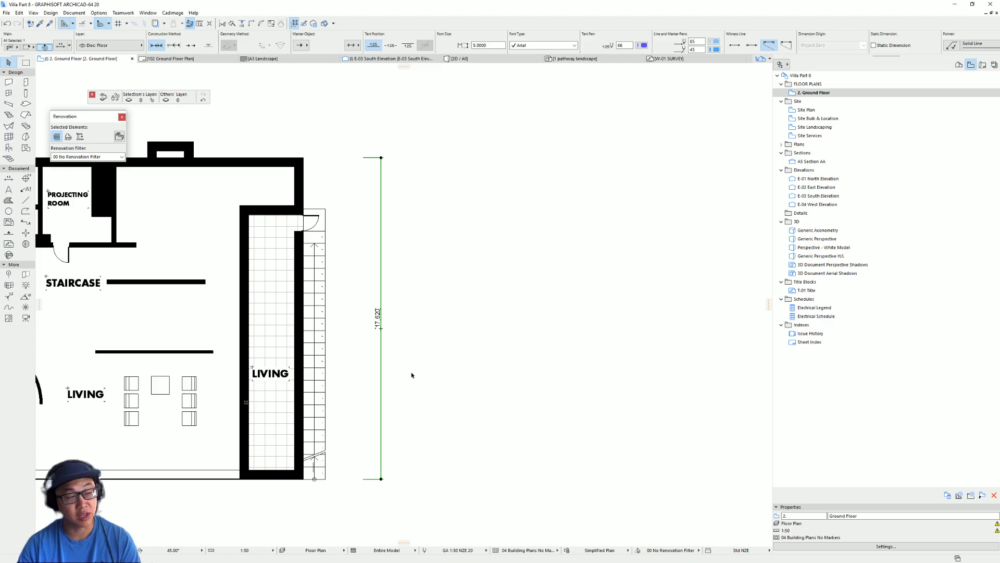
pyautogui.click(378, 312)
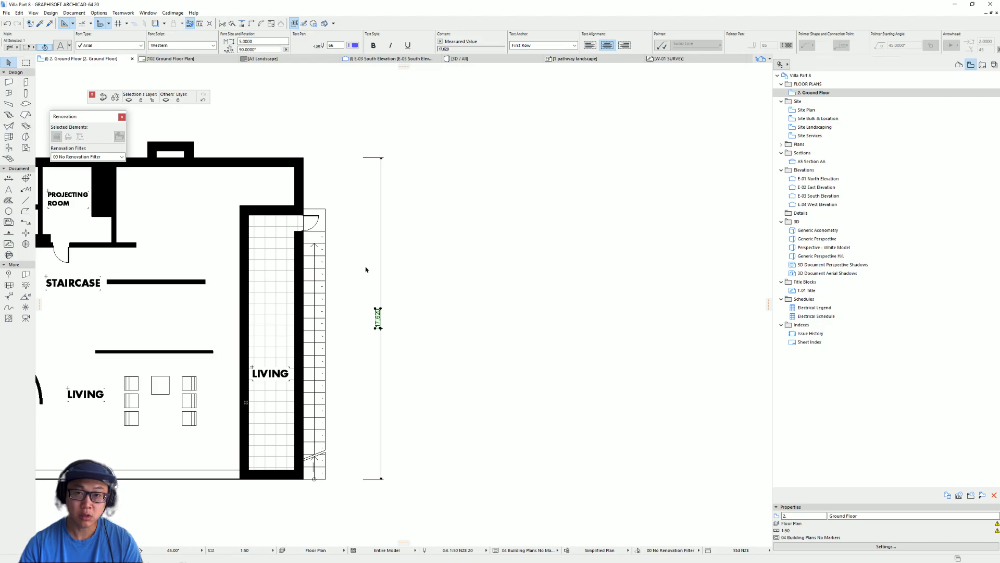
pyautogui.scroll(3, 366, 269)
pyautogui.press('Escape')
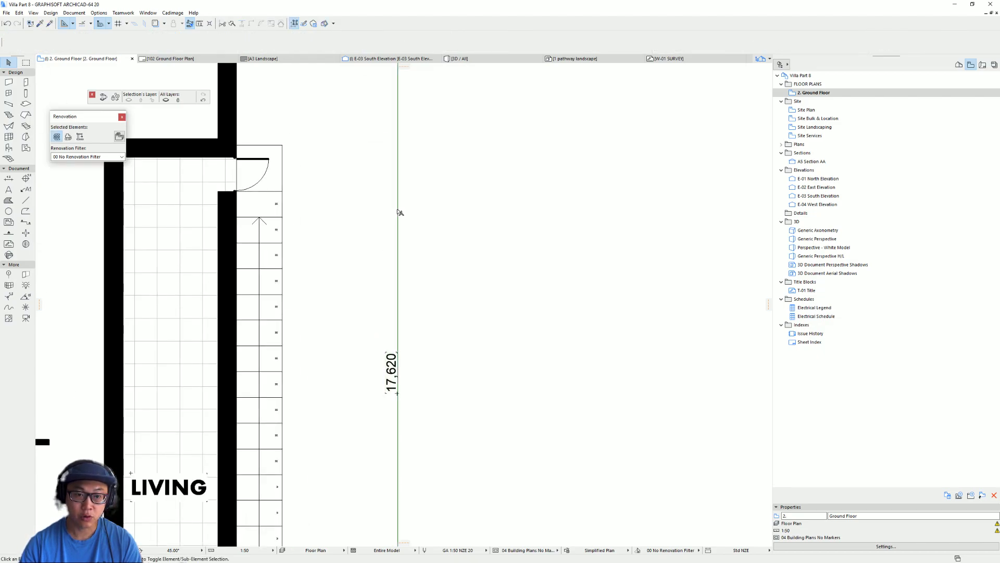
# Try a text size of 3 mm on the overall dimension and settle on 10 mm
pyautogui.click(398, 213)
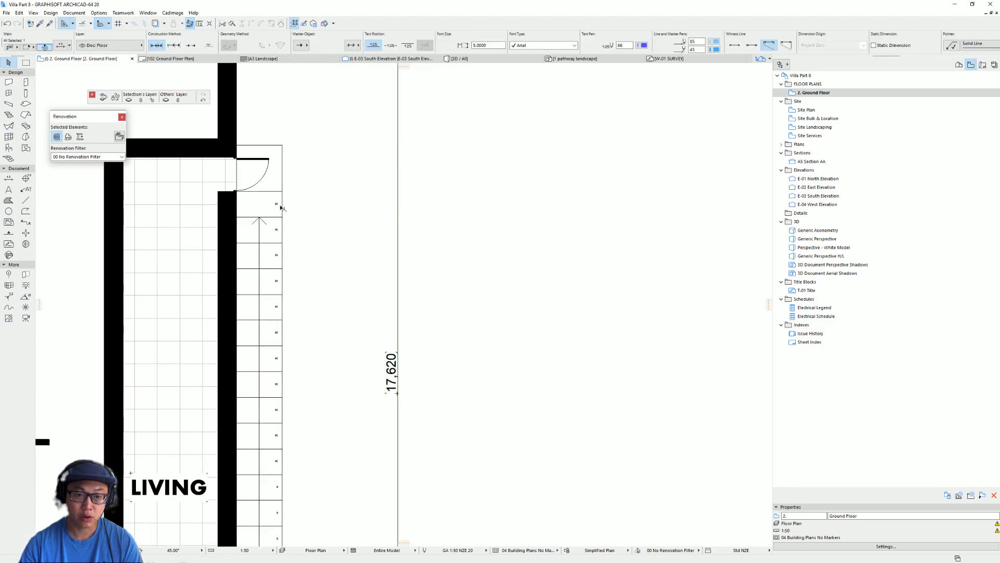
pyautogui.click(490, 45)
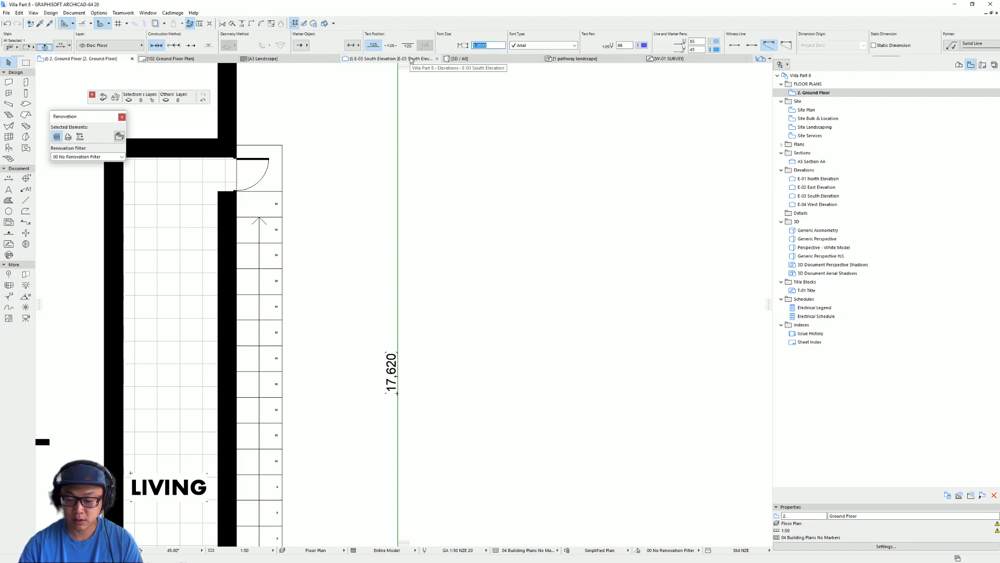
pyautogui.write('3')
pyautogui.press('Return')
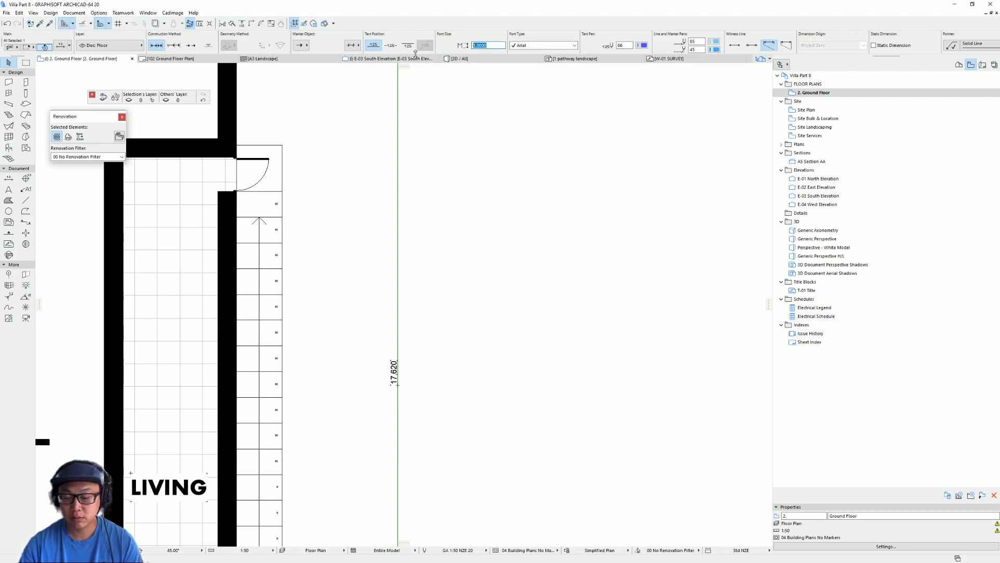
pyautogui.write('10')
pyautogui.press('Return')
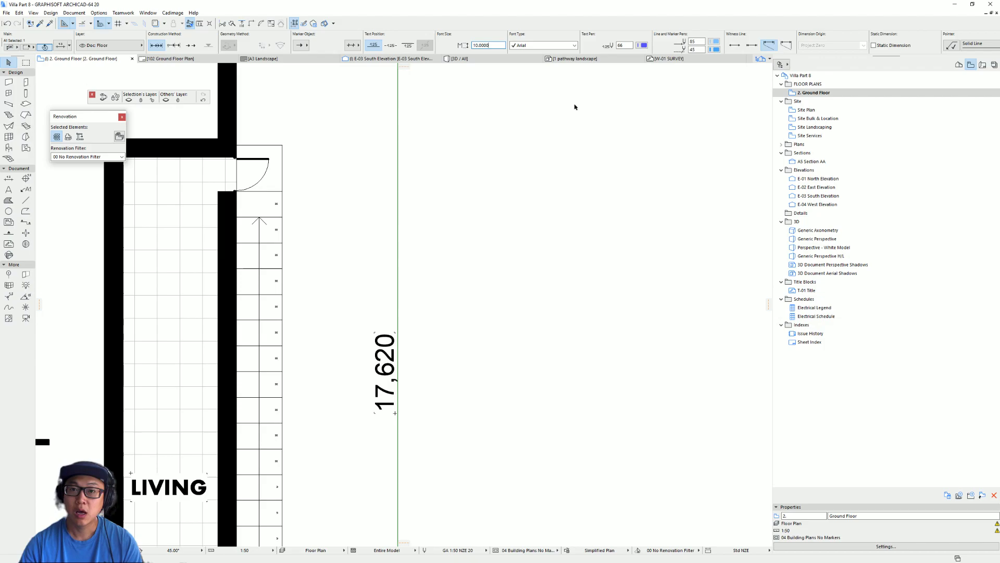
pyautogui.scroll(-2, 536, 183)
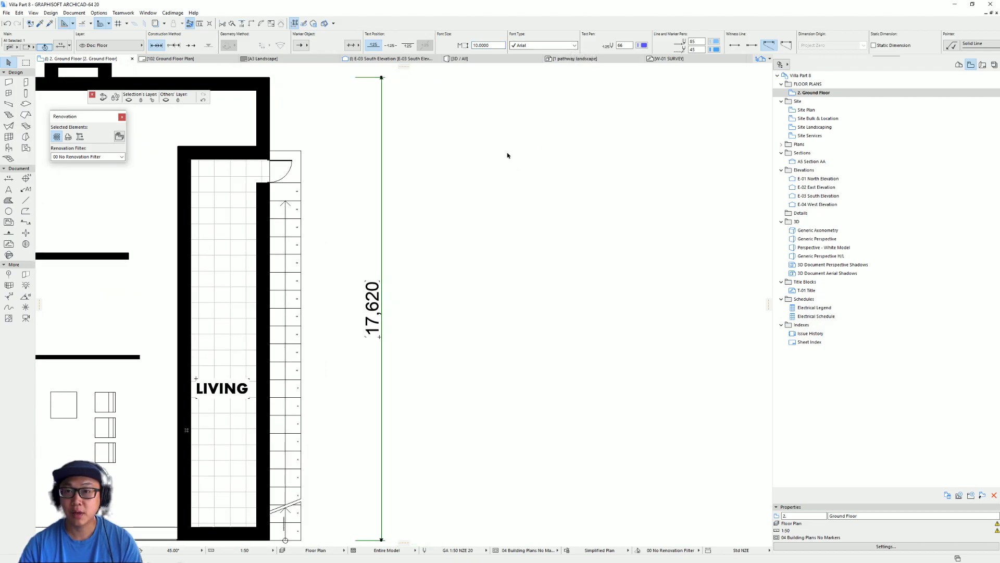
pyautogui.scroll(-1, 585, 170)
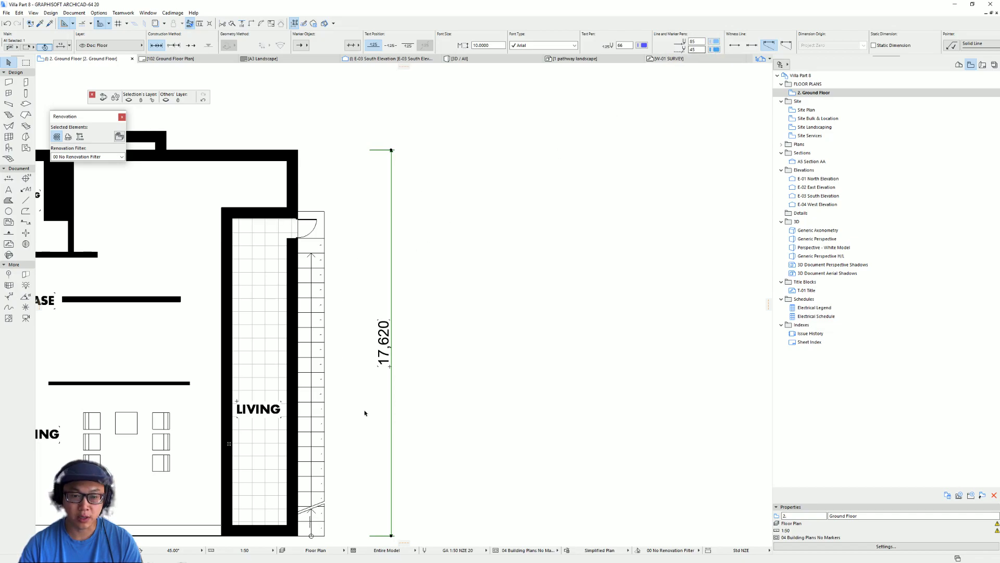
pyautogui.moveTo(475, 422); pyautogui.dragTo(462, 355, button='middle')
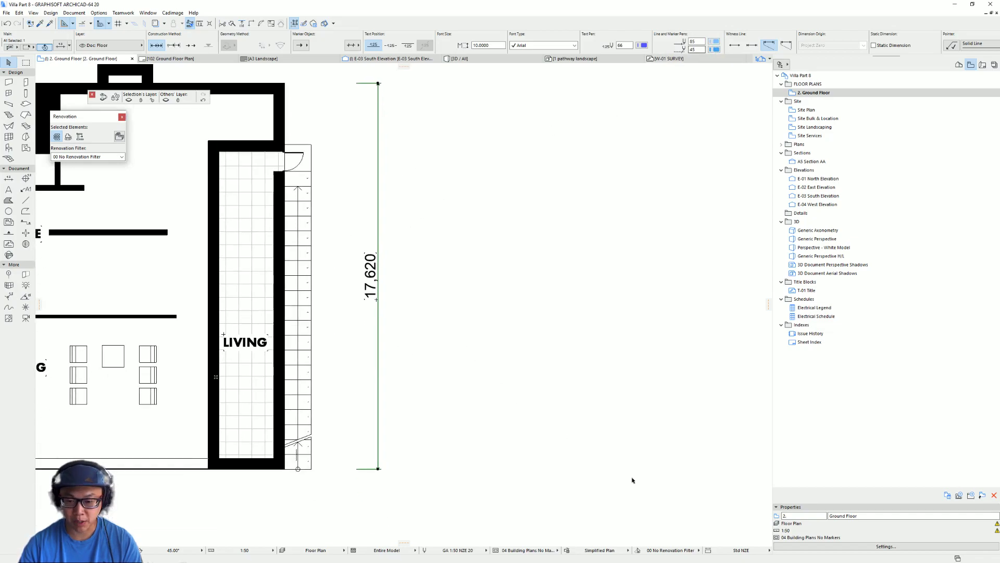
# Show the plan with No Overrides to check the dimension's pen colours, and restore the Simplified Plan graphic override
pyautogui.click(594, 551)
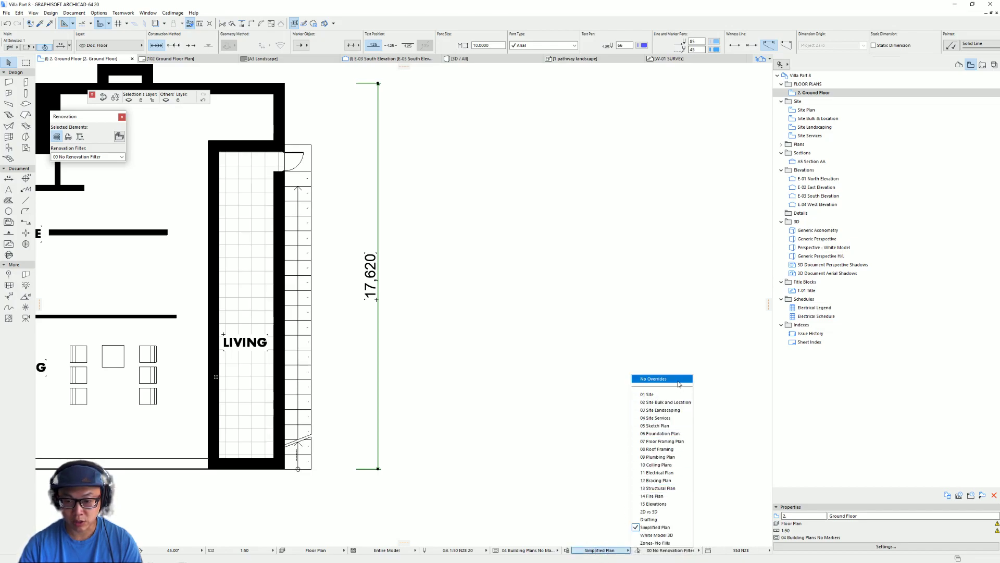
pyautogui.click(654, 379)
pyautogui.click(368, 263)
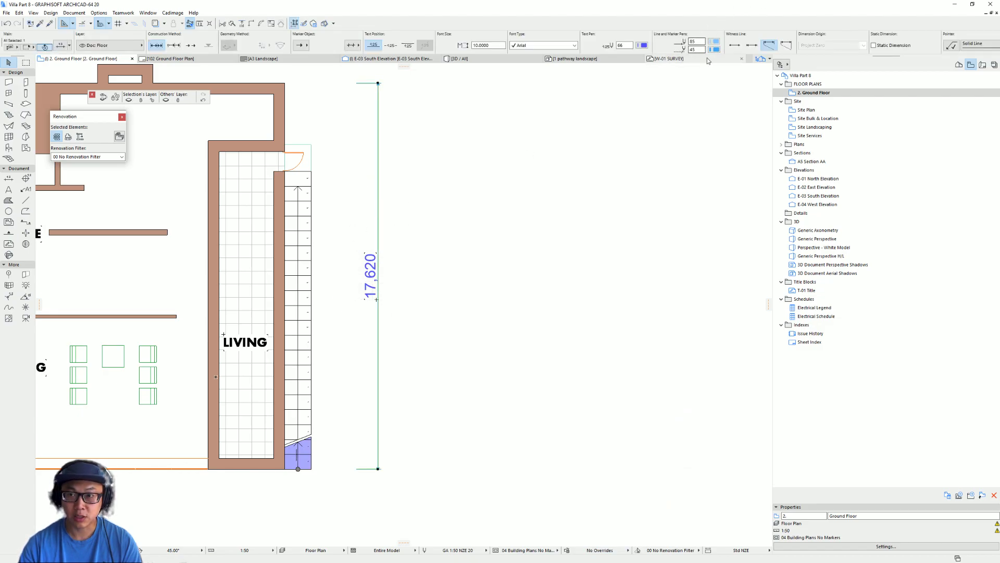
pyautogui.click(599, 549)
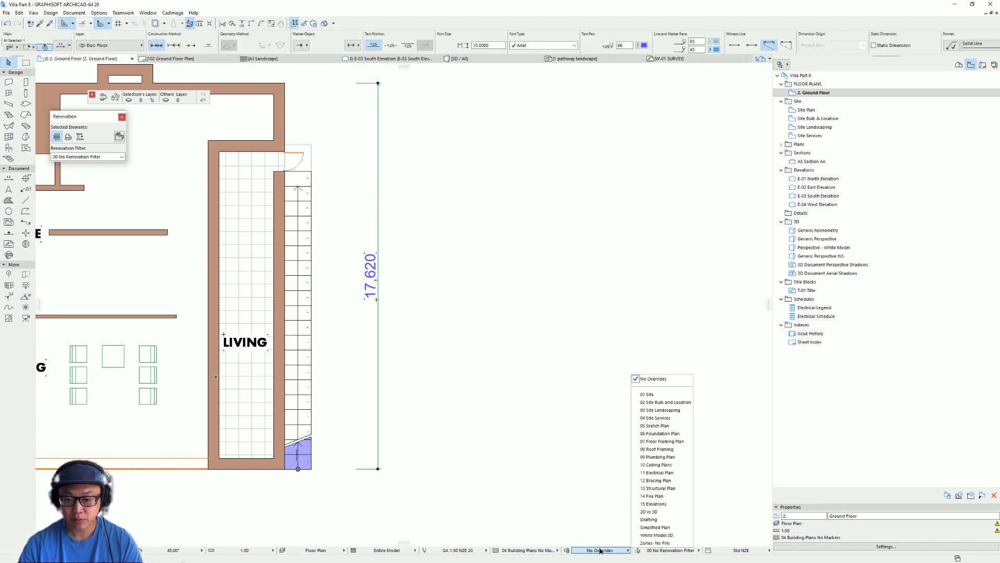
pyautogui.click(661, 534)
pyautogui.click(455, 250)
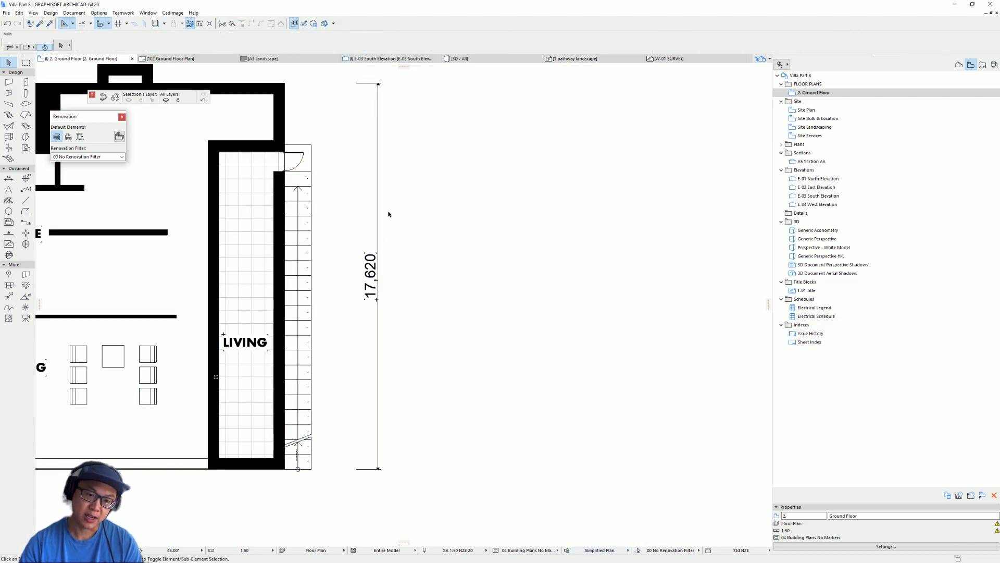
# Change the overall dimension's marker type from the filled arrow to the diagonal tick mark
pyautogui.moveTo(408, 225); pyautogui.dragTo(453, 272, button='middle')
pyautogui.scroll(5, 444, 161)
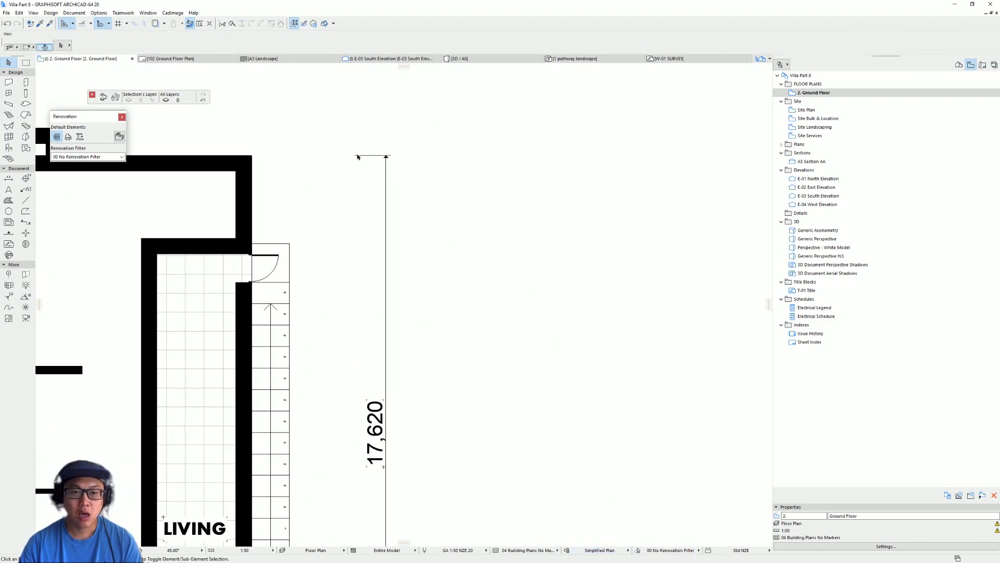
pyautogui.click(379, 153)
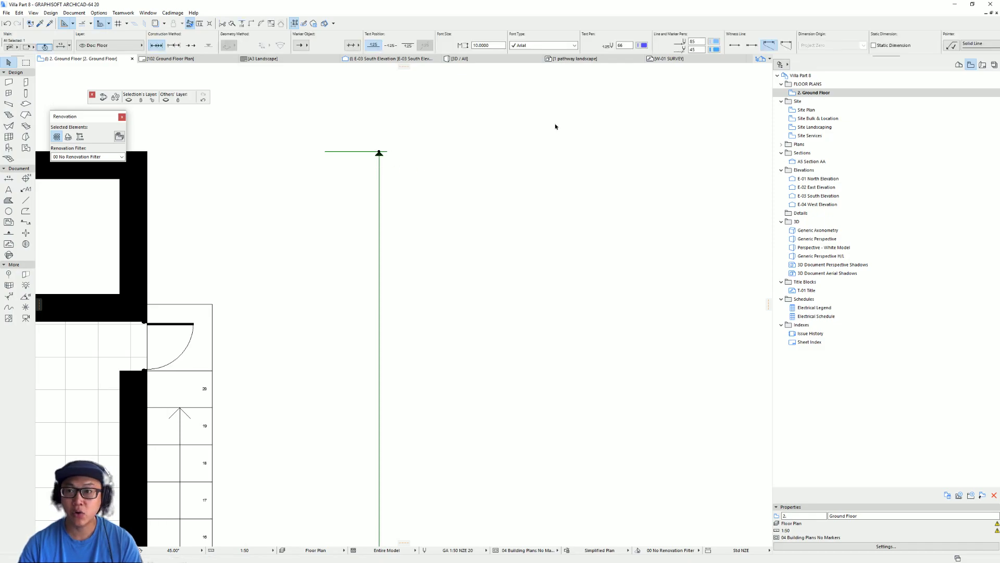
pyautogui.hotkey('ctrl', 't')
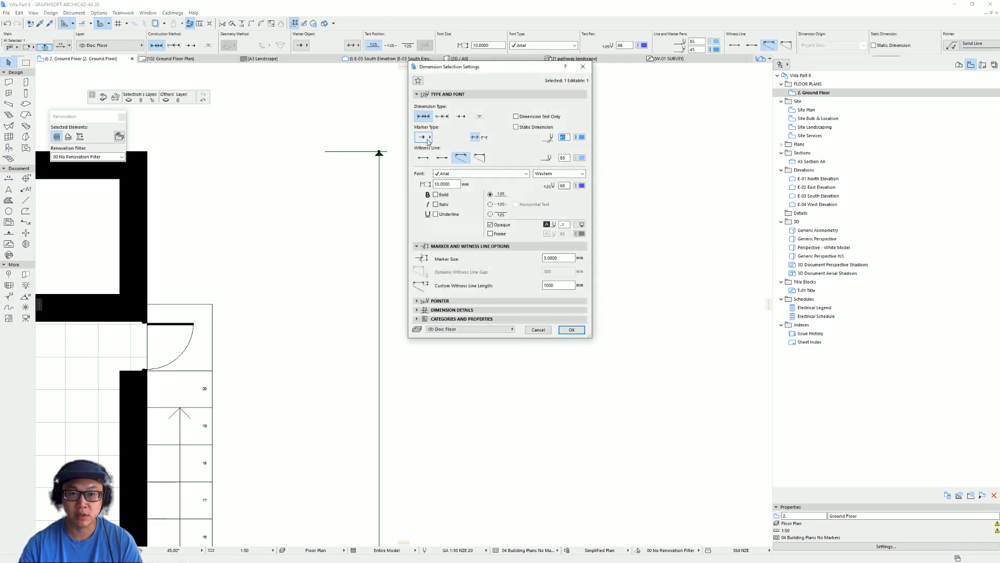
pyautogui.click(423, 137)
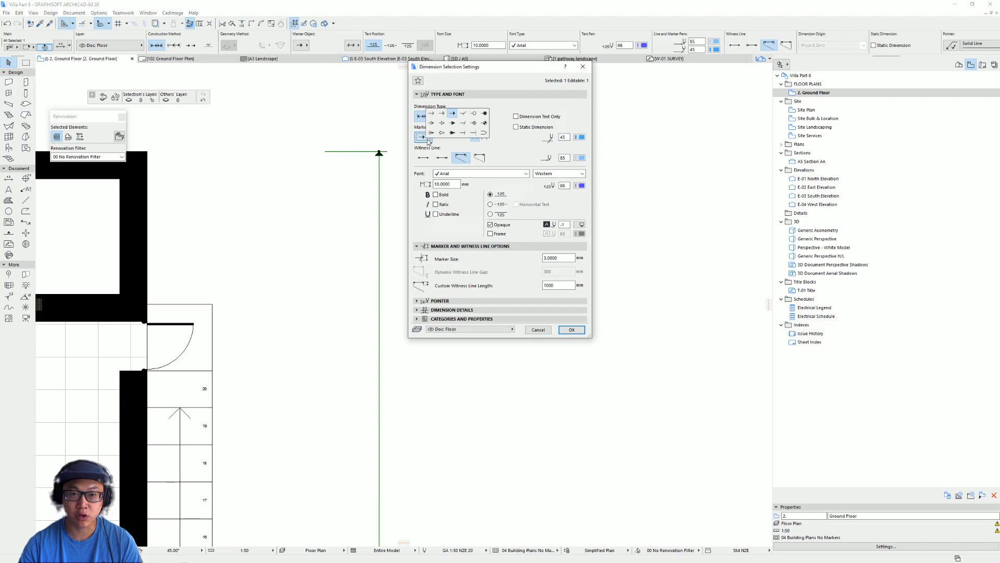
pyautogui.click(463, 118)
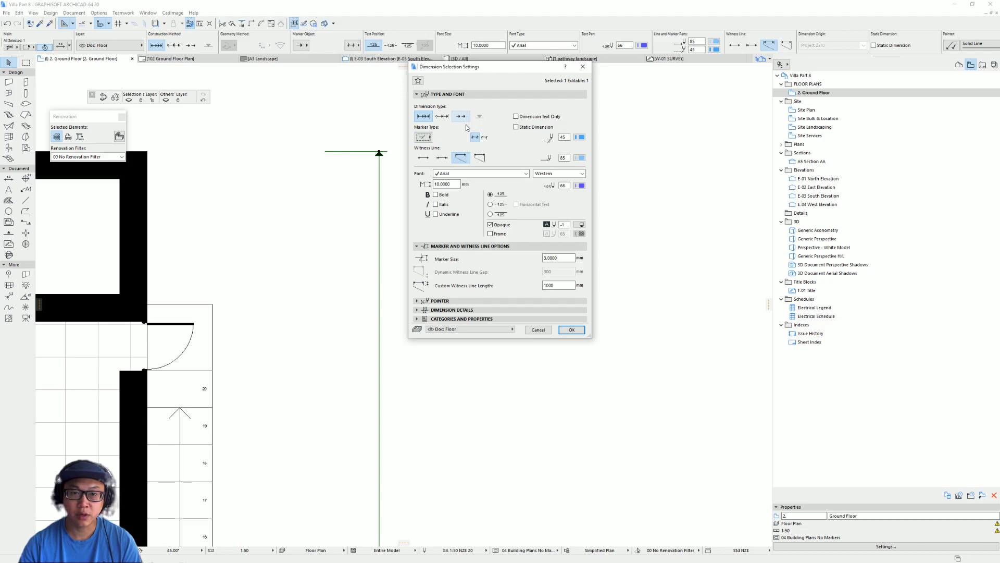
pyautogui.click(571, 330)
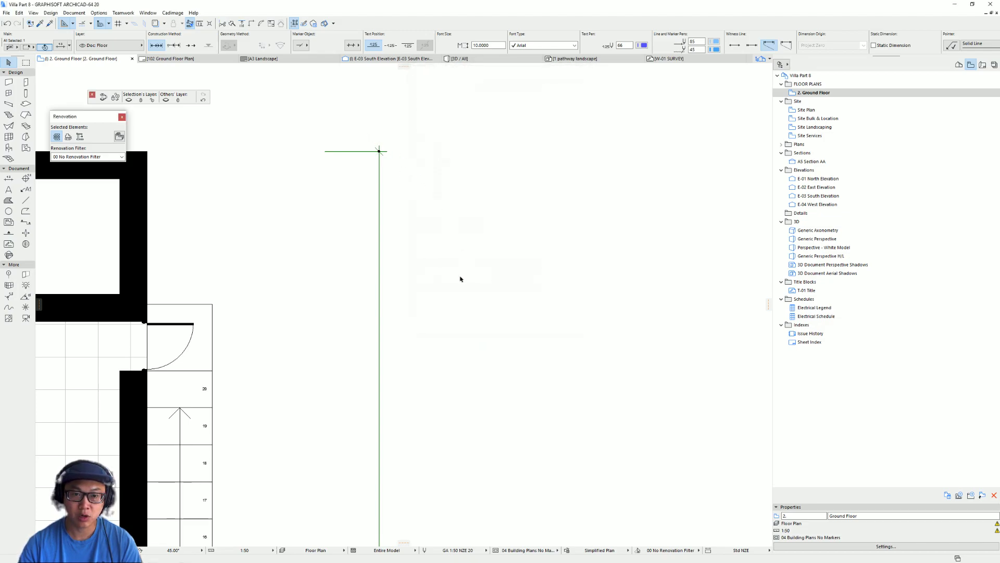
pyautogui.press('Escape')
pyautogui.scroll(-2, 438, 263)
pyautogui.moveTo(437, 264); pyautogui.dragTo(391, 138, button='middle')
pyautogui.scroll(-2, 393, 203)
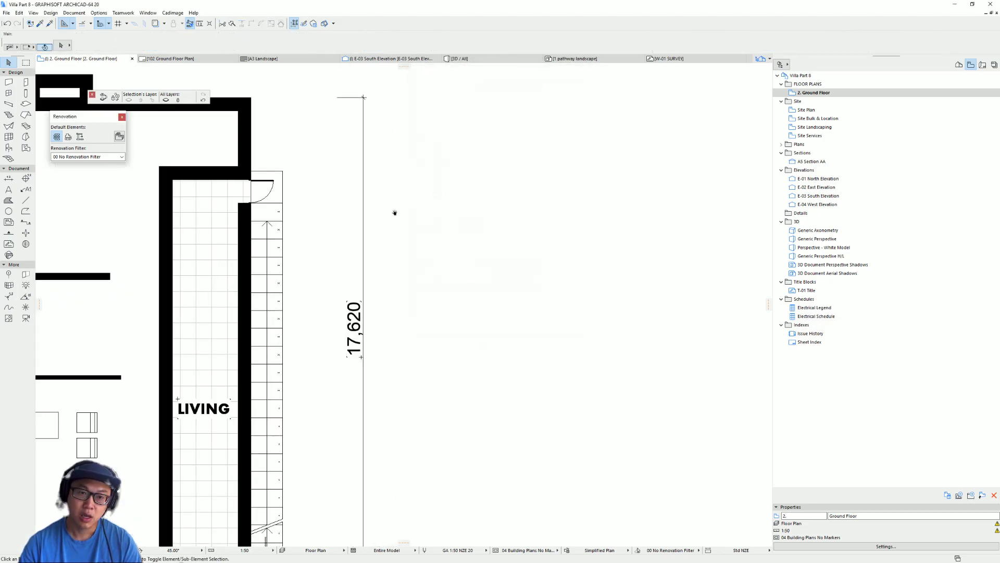
pyautogui.moveTo(395, 213); pyautogui.dragTo(401, 290, button='middle')
# Try each witness line style on the overall dimension in turn, ending with the dynamic one that reaches towards the building
pyautogui.click(371, 194)
pyautogui.scroll(3, 360, 174)
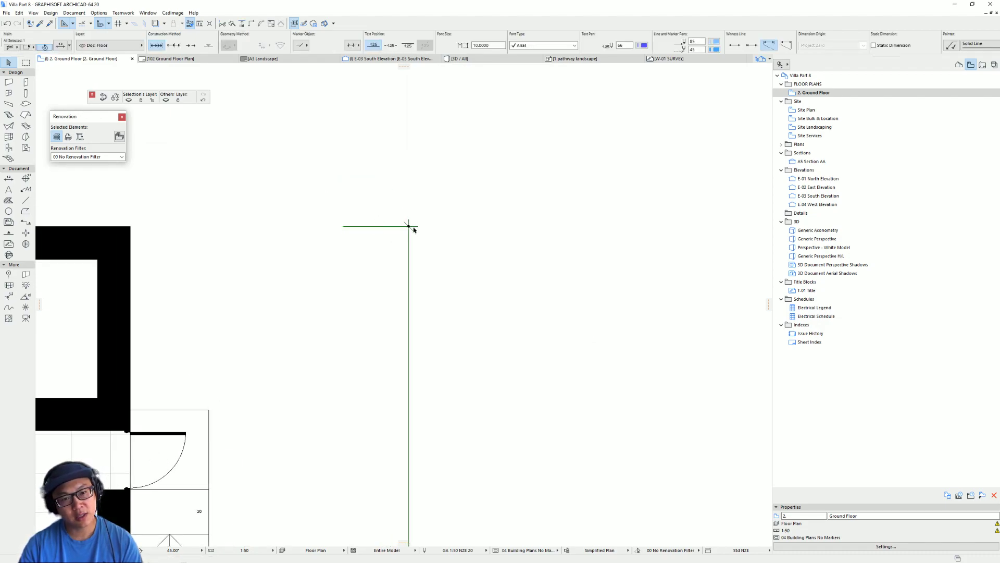
pyautogui.scroll(-2, 370, 226)
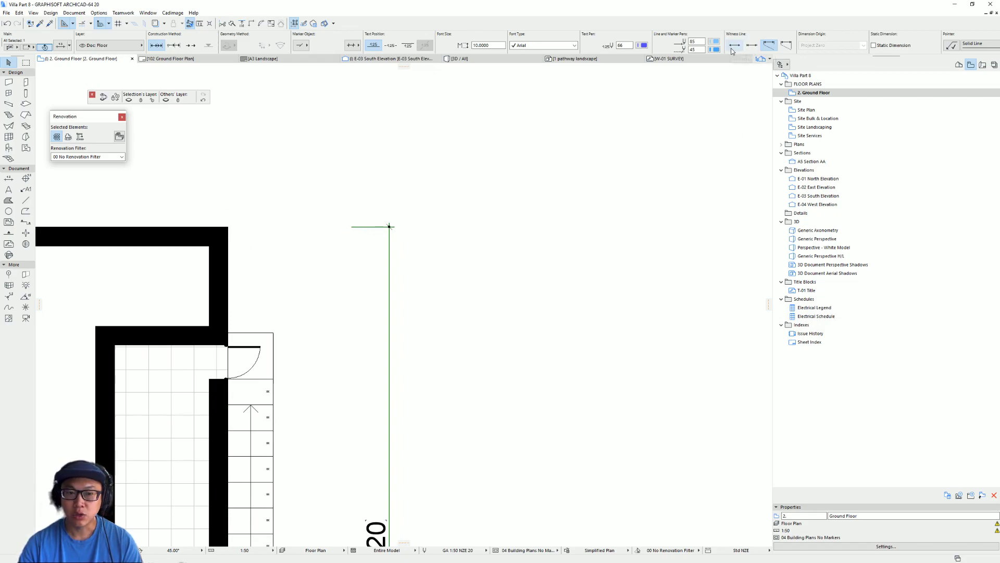
pyautogui.click(733, 47)
pyautogui.click(752, 45)
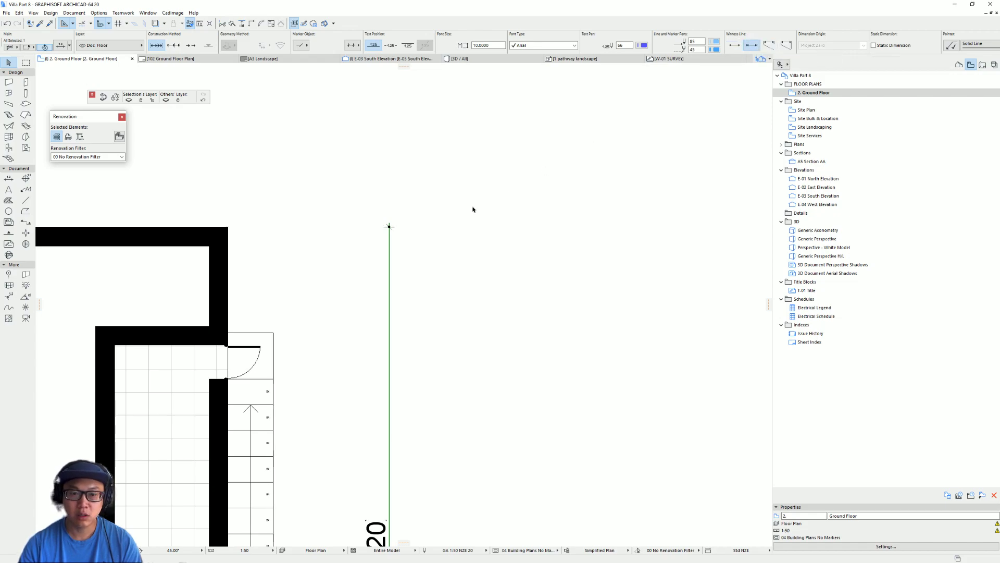
pyautogui.click(772, 47)
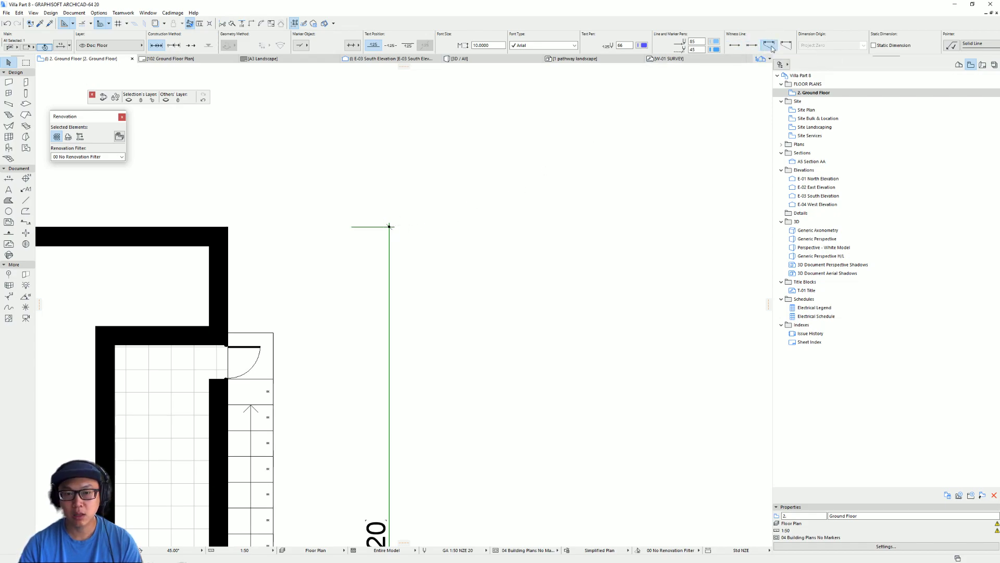
pyautogui.click(786, 45)
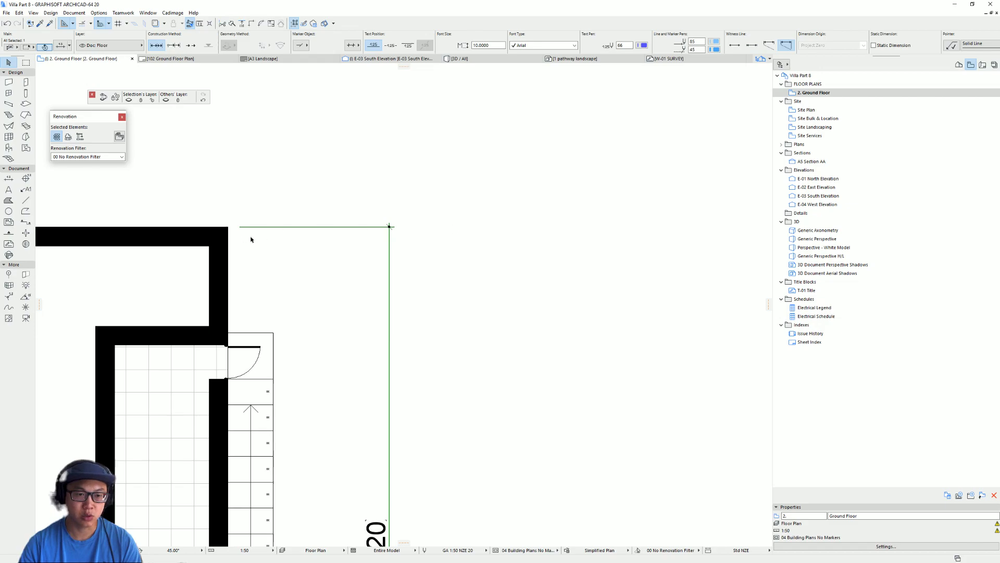
pyautogui.scroll(-3, 271, 264)
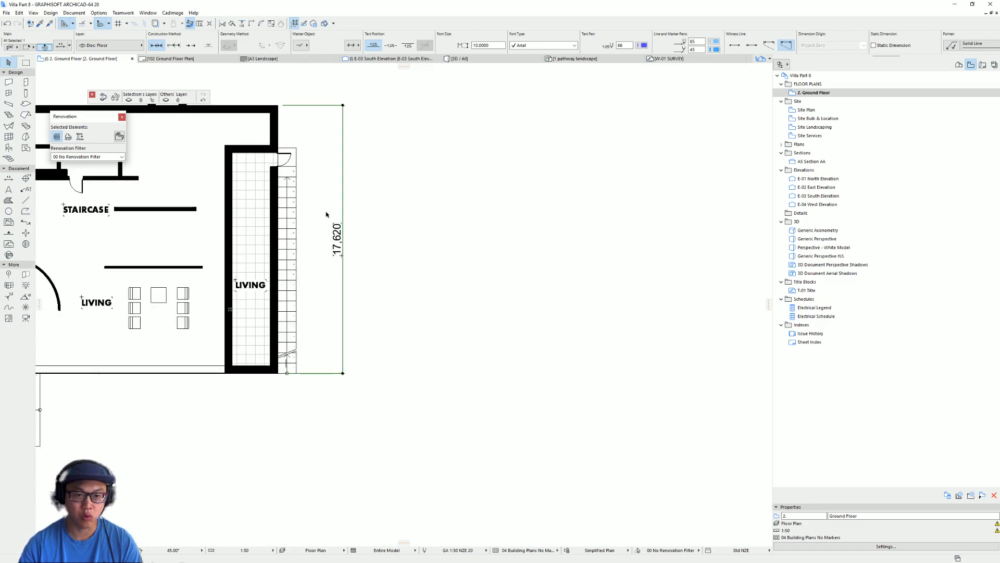
pyautogui.scroll(3, 327, 214)
pyautogui.scroll(-1, 409, 161)
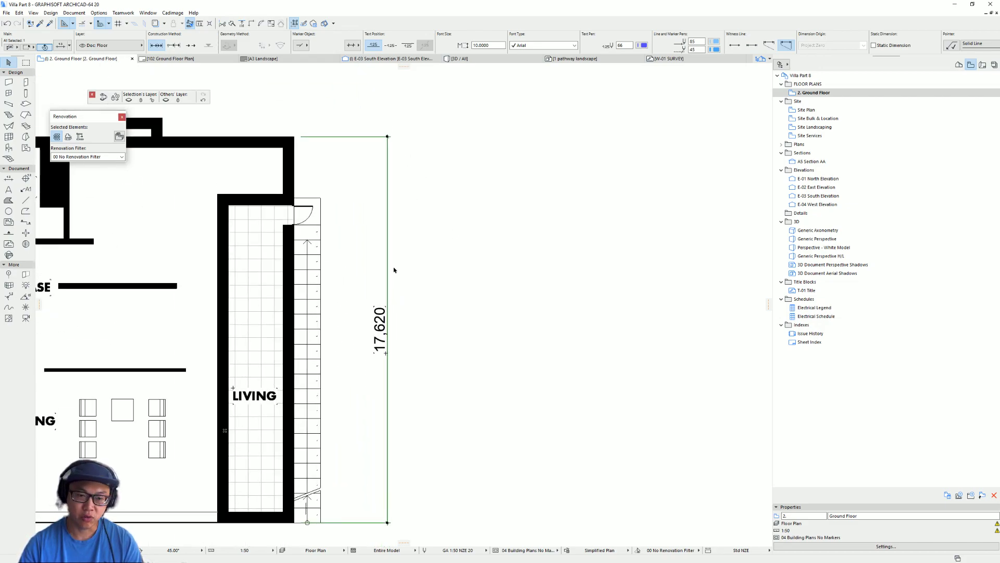
pyautogui.click(420, 255)
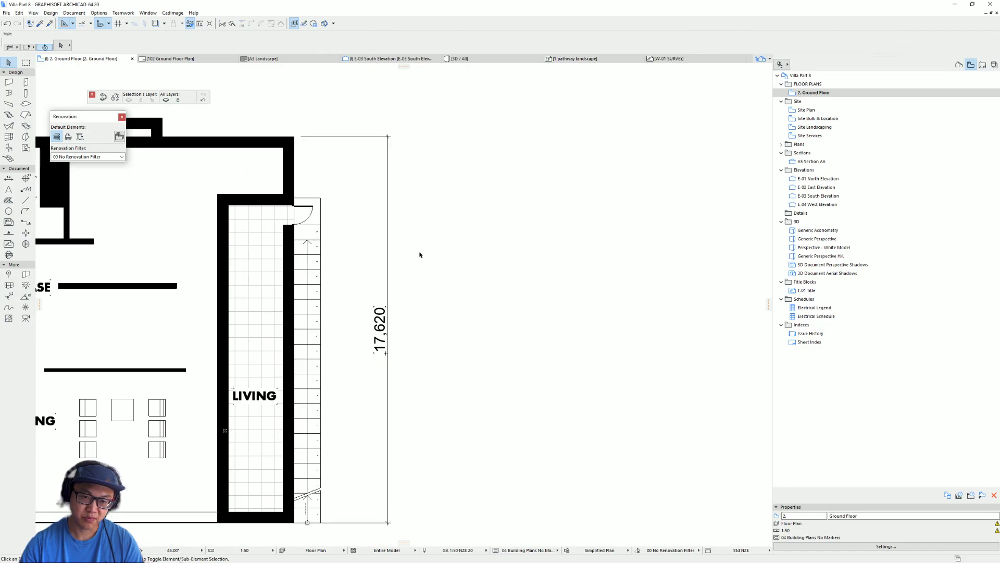
# Set the overall dimension's witness lines to the small style that only shows at the markers
pyautogui.click(387, 214)
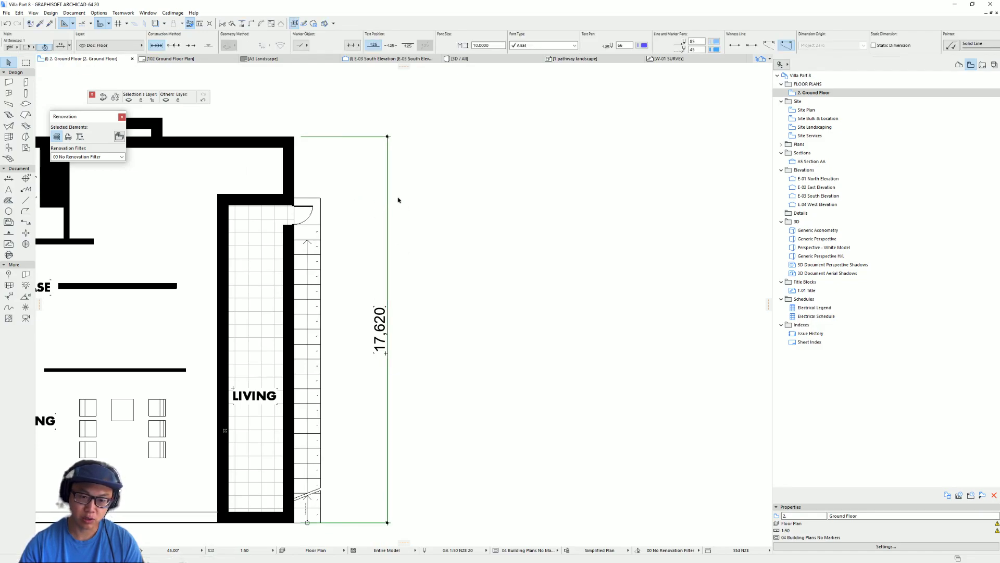
pyautogui.click(752, 44)
pyautogui.click(406, 198)
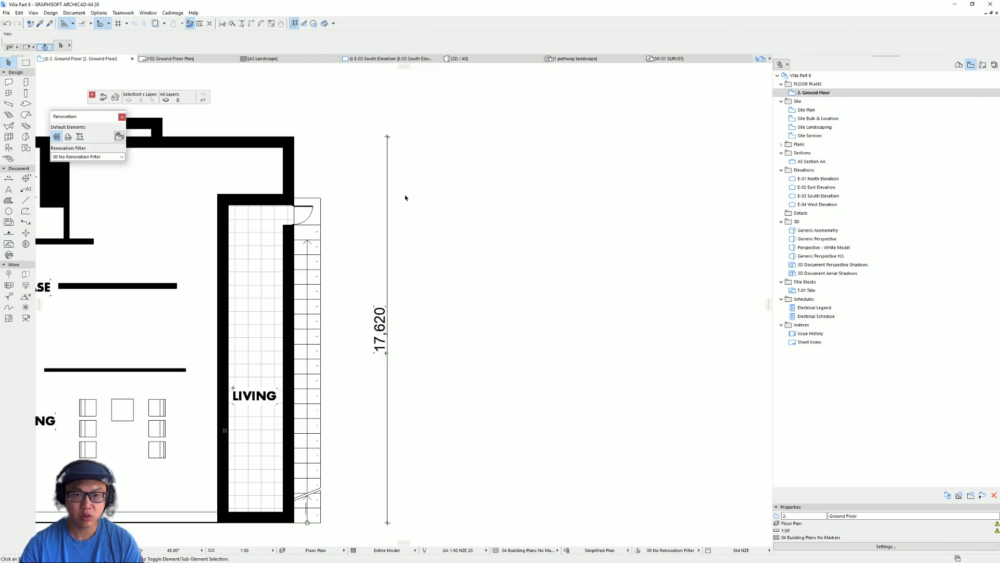
# Move the overall dimension line farther east, away from the exterior staircase
pyautogui.click(388, 288)
pyautogui.moveTo(387, 285); pyautogui.dragTo(483, 261)
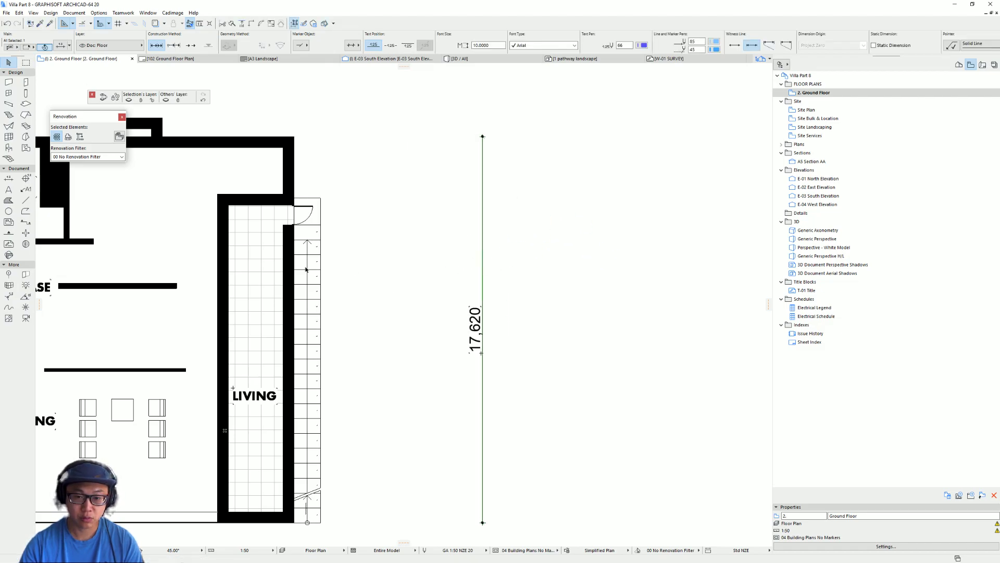
pyautogui.moveTo(512, 260); pyautogui.dragTo(487, 266, button='middle')
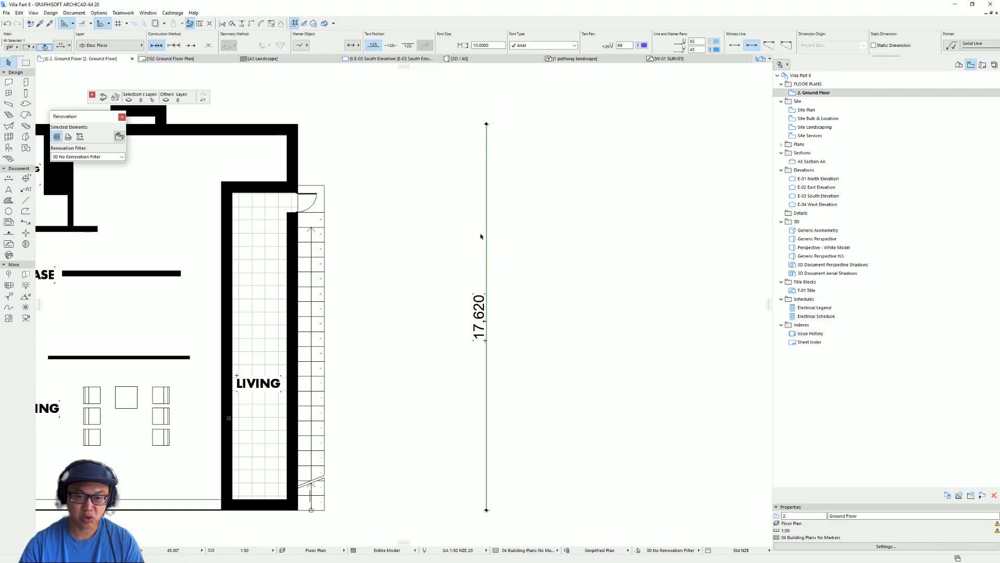
pyautogui.press('Escape')
pyautogui.click(487, 228)
pyautogui.press('Escape')
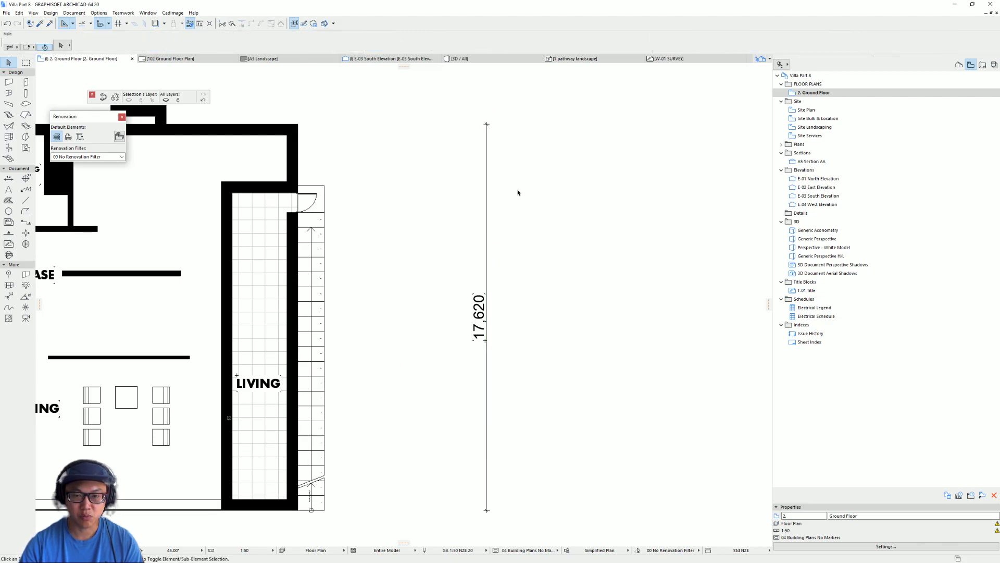
# Move the overall dimension line about another 12 m east of the building
pyautogui.click(487, 222)
pyautogui.click(486, 222)
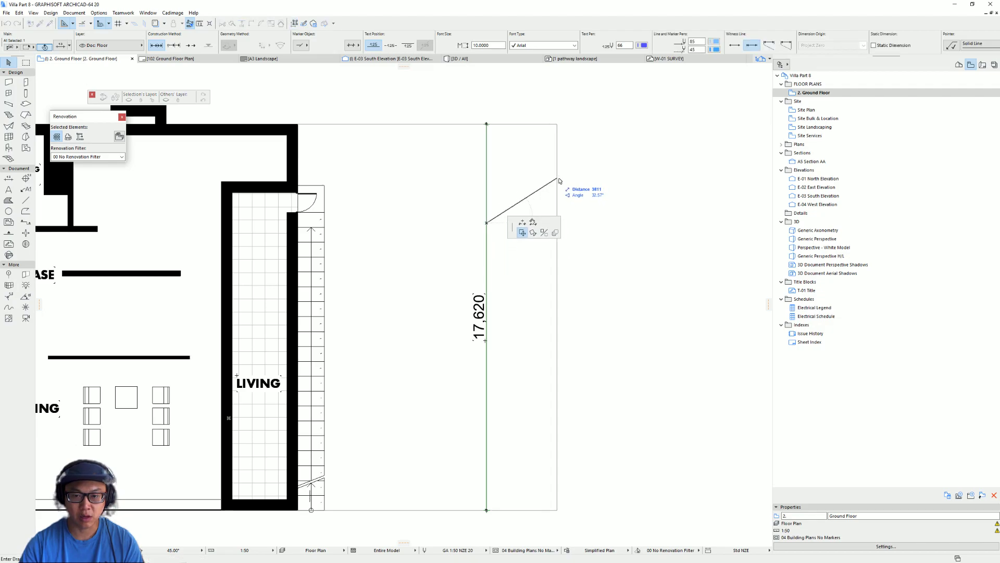
pyautogui.moveTo(509, 238); pyautogui.dragTo(419, 291, button='middle')
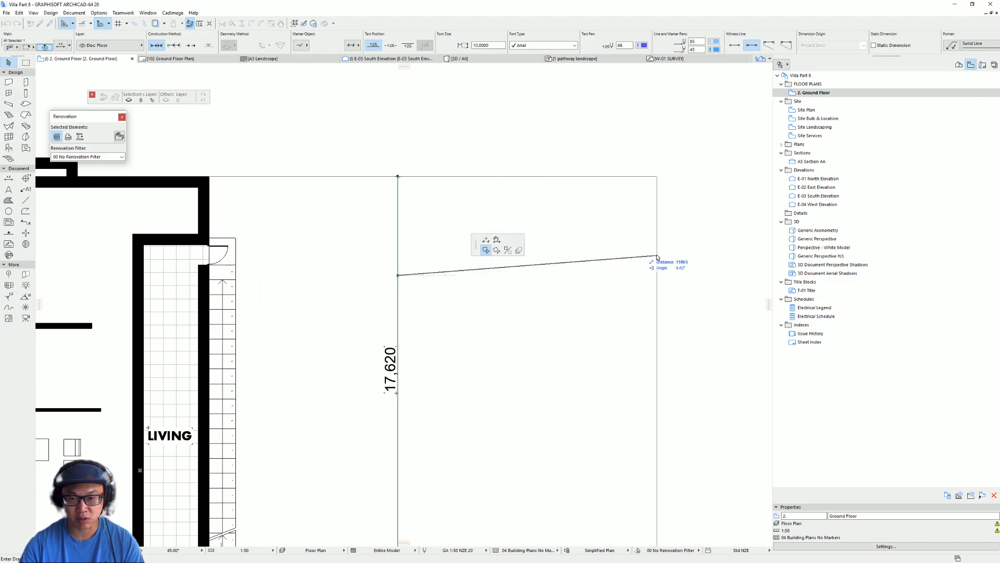
pyautogui.click(656, 276)
pyautogui.press('Escape')
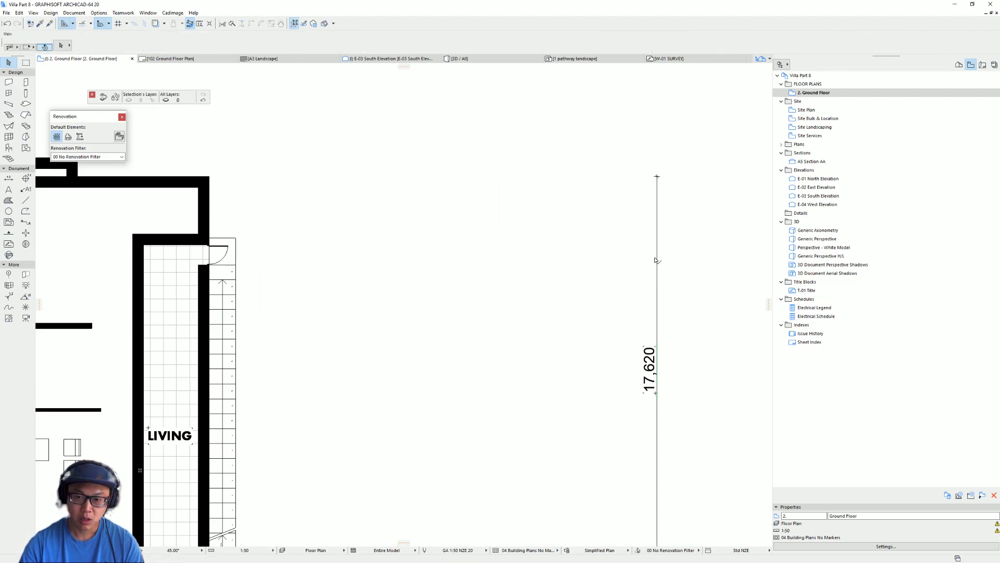
# Bring the overall dimension line back west, closer to the exterior staircase
pyautogui.moveTo(656, 252); pyautogui.dragTo(452, 257)
pyautogui.moveTo(316, 296); pyautogui.dragTo(359, 266, button='middle')
pyautogui.press('Escape')
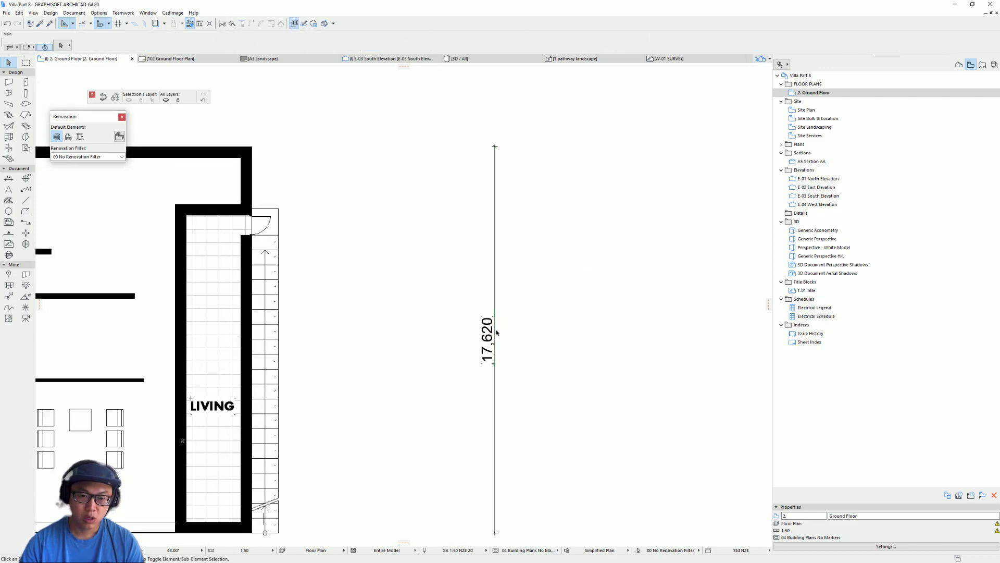
pyautogui.moveTo(230, 238); pyautogui.dragTo(288, 191, button='middle')
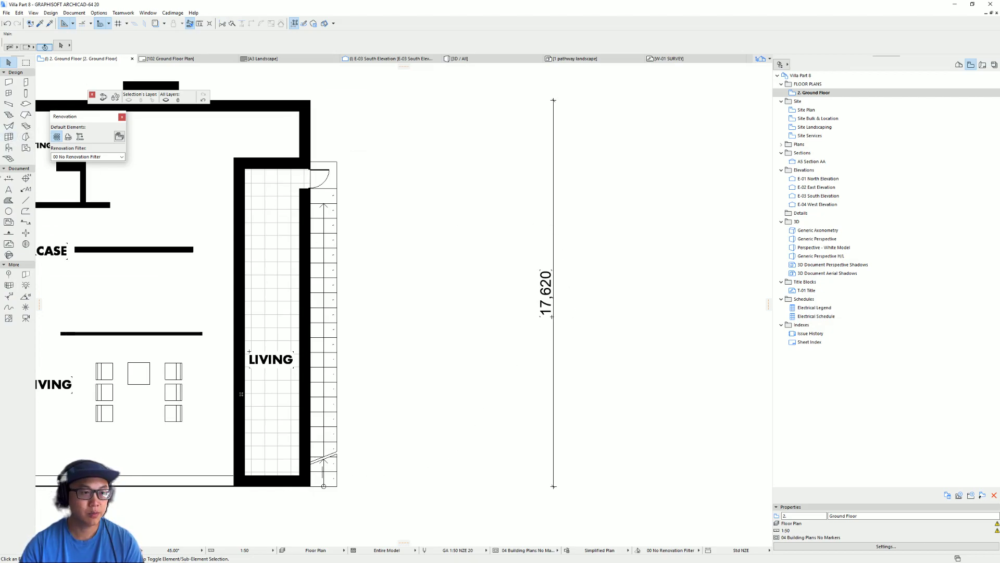
# Add a second vertical dimension between the living wing's north wall and south wall corners, placed between the staircase and the overall dimension
pyautogui.click(8, 178)
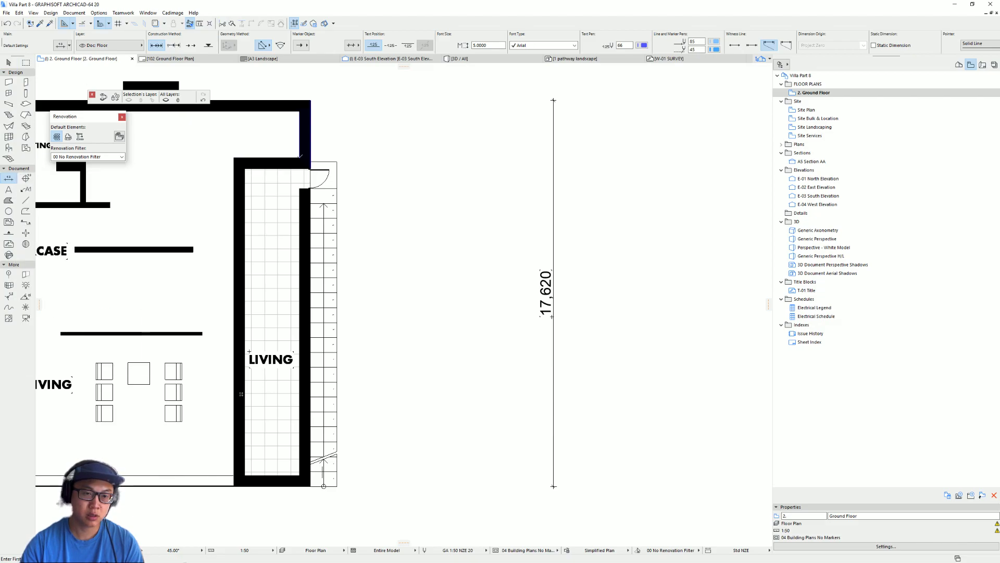
pyautogui.click(300, 157)
pyautogui.click(301, 474)
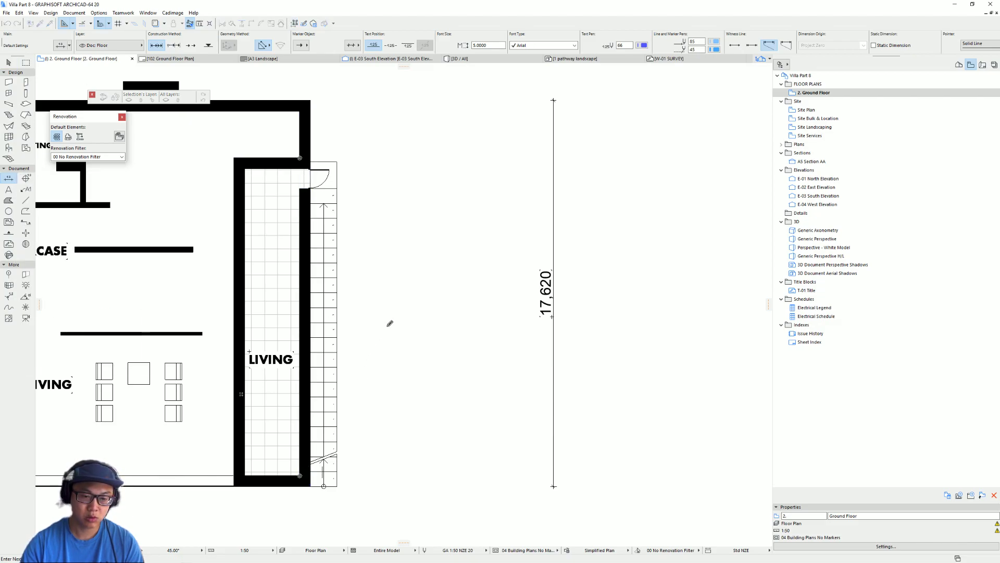
pyautogui.rightClick(387, 334)
pyautogui.click(417, 365)
pyautogui.click(463, 346)
pyautogui.moveTo(549, 380); pyautogui.dragTo(463, 382, button='middle')
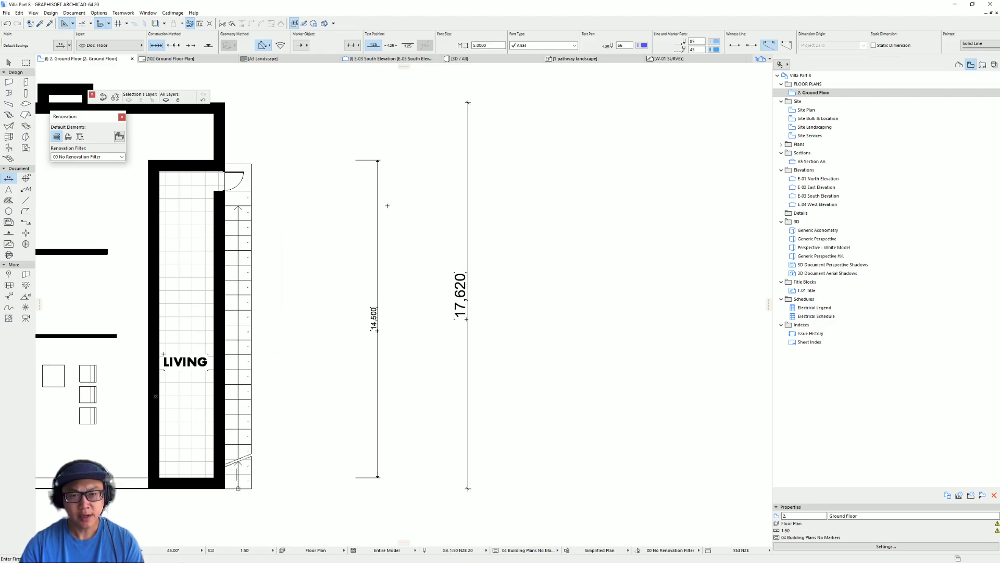
pyautogui.moveTo(453, 248); pyautogui.dragTo(439, 250, button='middle')
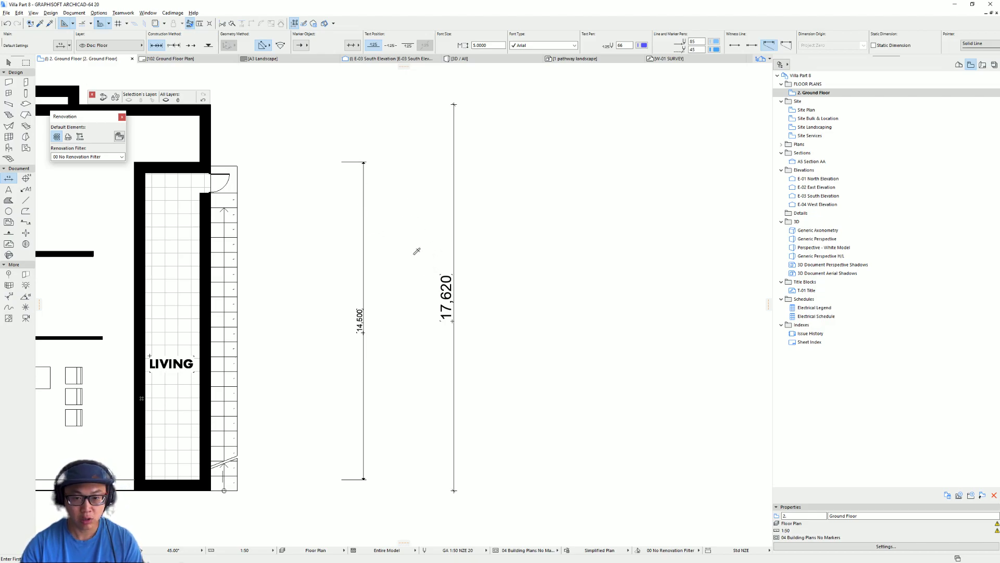
# Pick up the overall dimension's settings and transfer them to the second dimension
pyautogui.click(454, 191)
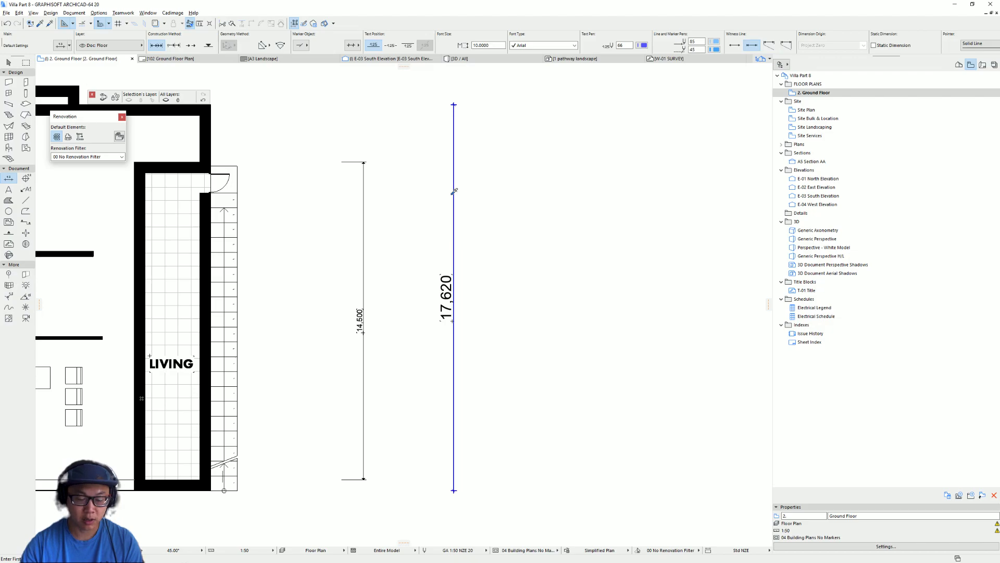
pyautogui.keyDown('ctrl'); pyautogui.keyDown('alt'); pyautogui.click(364, 211); pyautogui.keyUp('alt'); pyautogui.keyUp('ctrl')
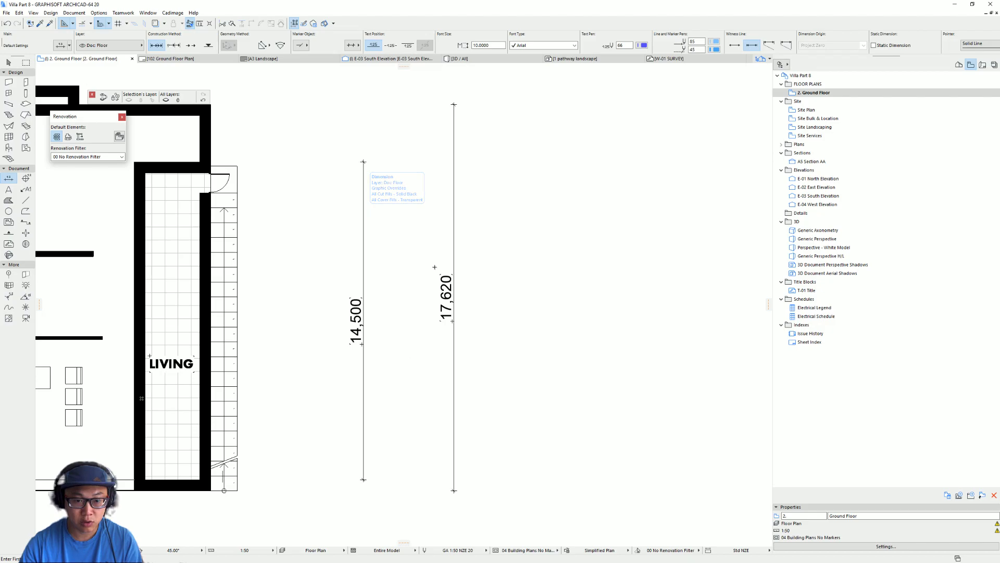
pyautogui.moveTo(362, 274); pyautogui.dragTo(373, 244, button='middle')
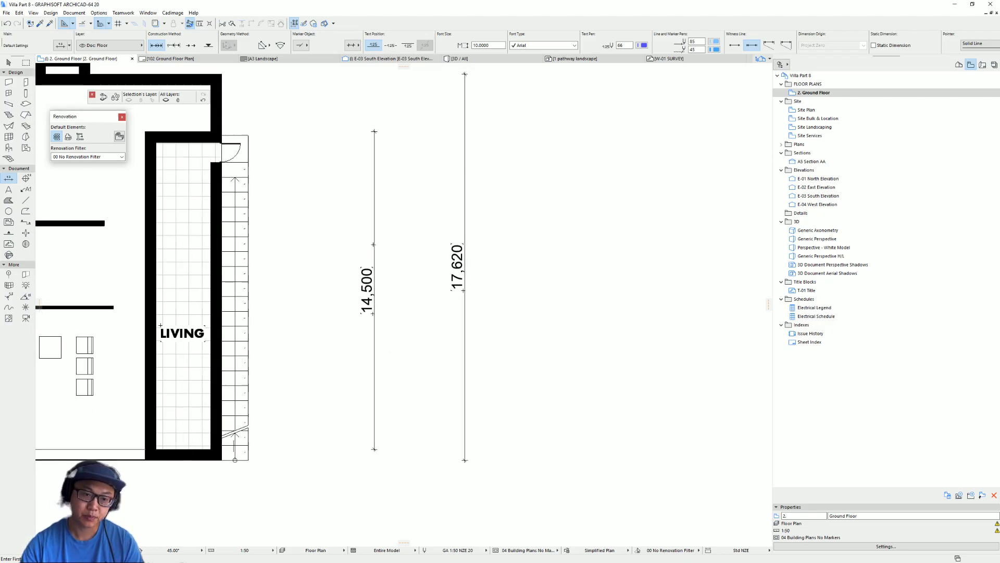
pyautogui.moveTo(459, 233); pyautogui.dragTo(474, 257, button='middle')
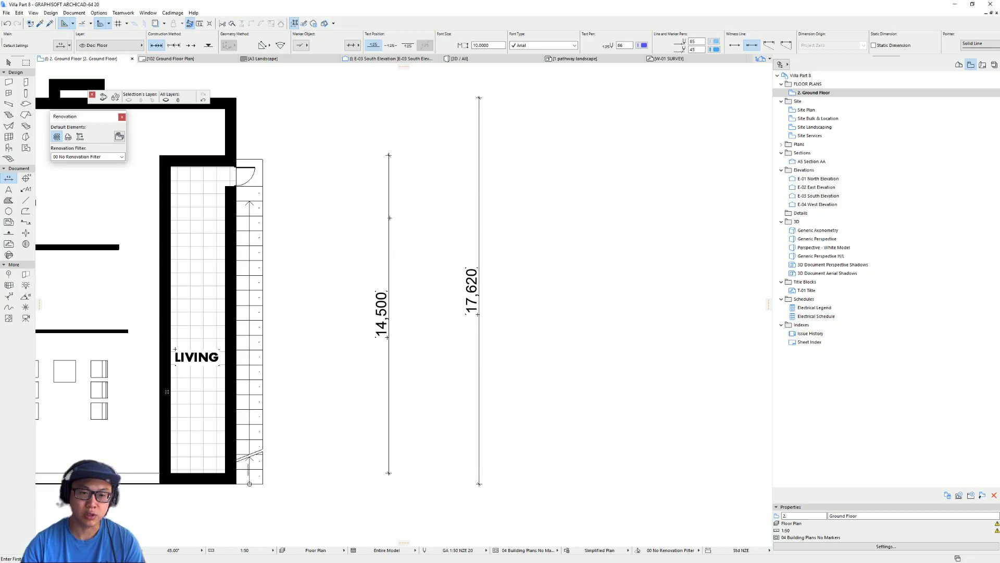
# Delete the second, shorter dimension and select the overall dimension line
pyautogui.press('Escape')
pyautogui.click(390, 212)
pyautogui.press('Delete')
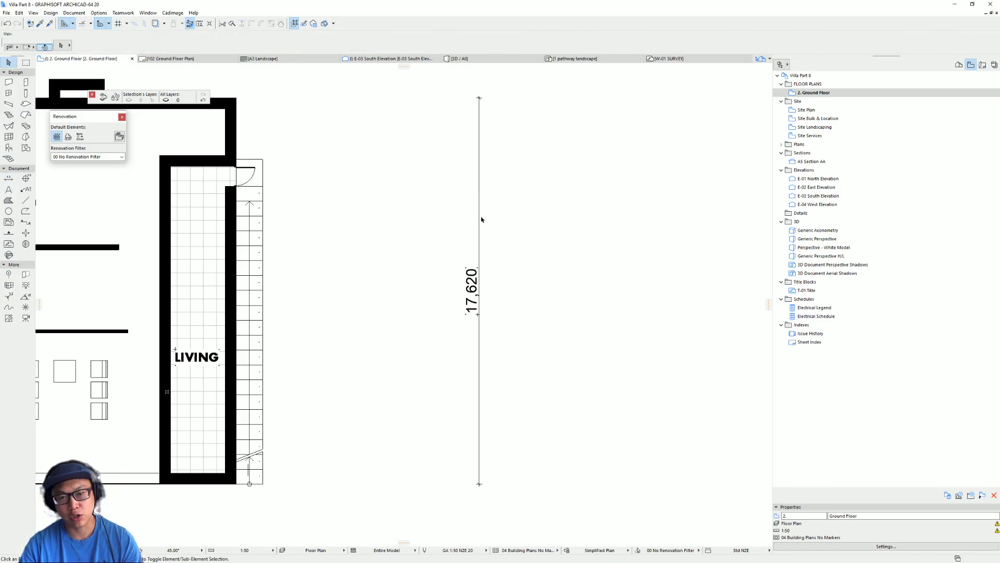
pyautogui.click(481, 220)
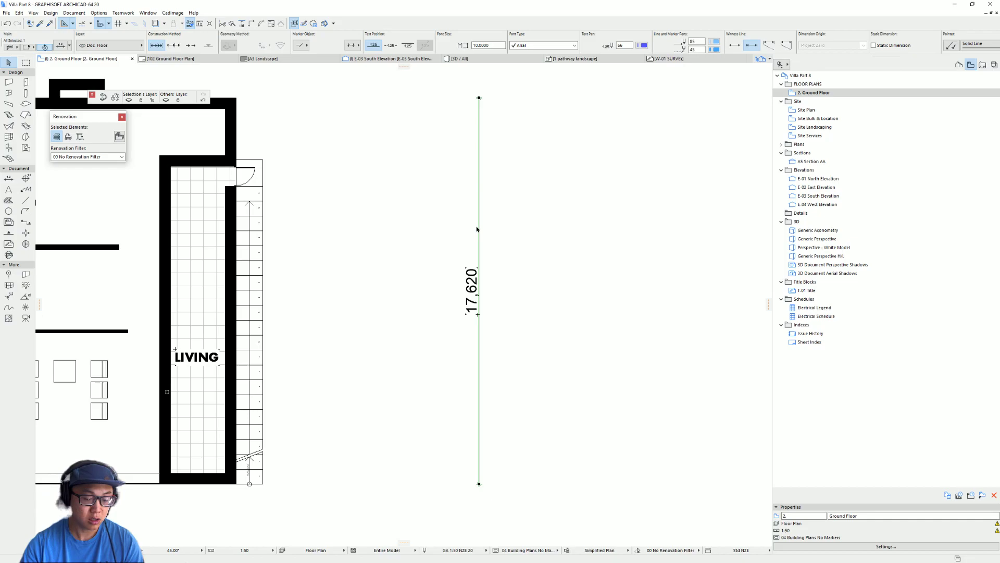
# Place a copy of the overall dimension line west of the original, between it and the exterior staircase
pyautogui.click(480, 220)
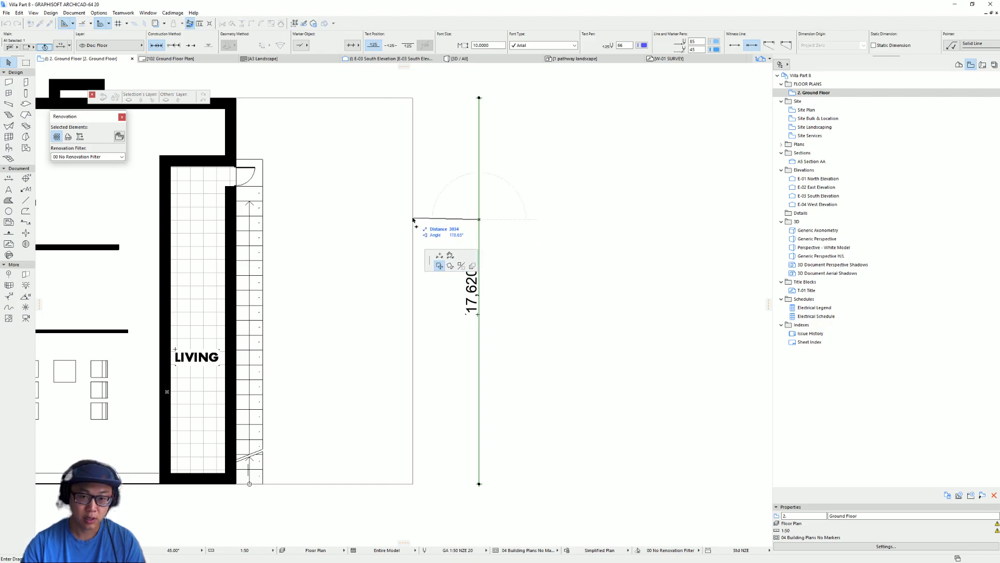
pyautogui.click(424, 221)
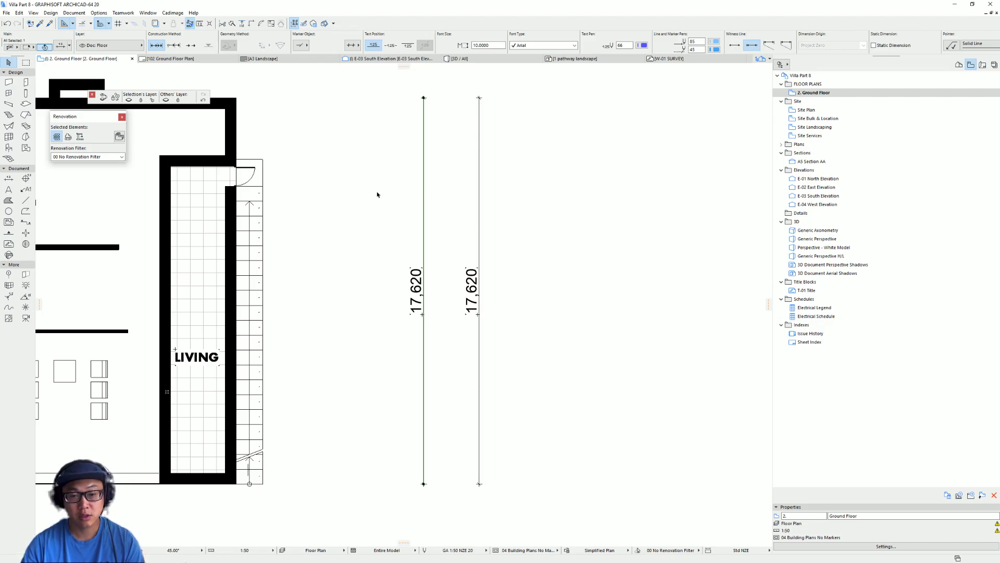
pyautogui.press('Escape')
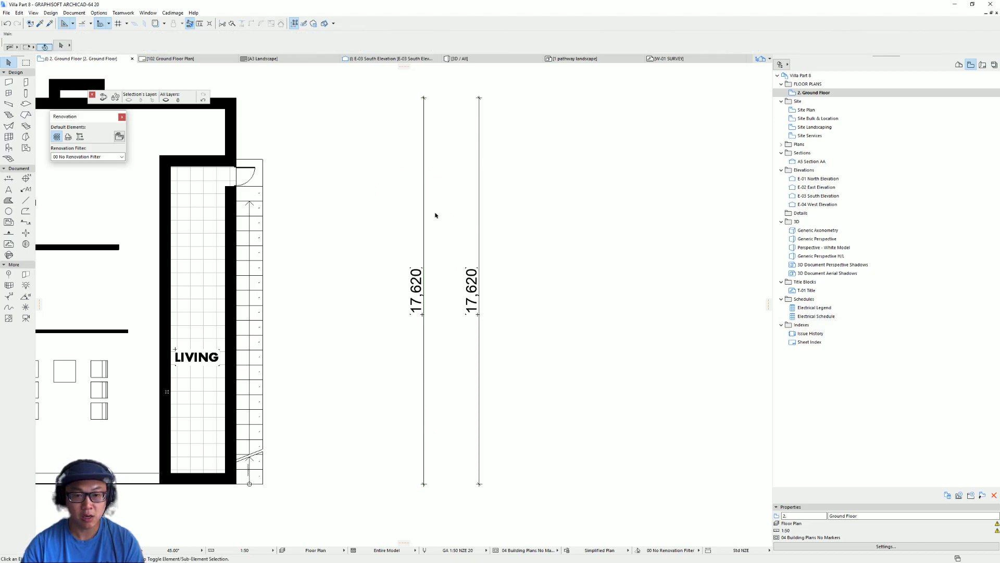
# Add points to the copied dimension at the living wing's north wall outer face and its south wall inner face
pyautogui.click(425, 164)
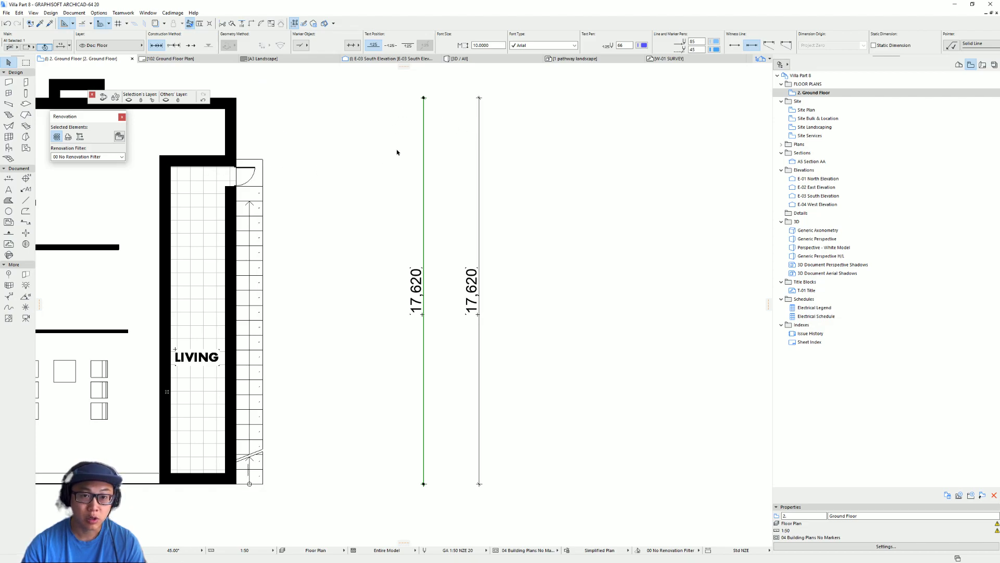
pyautogui.click(228, 157)
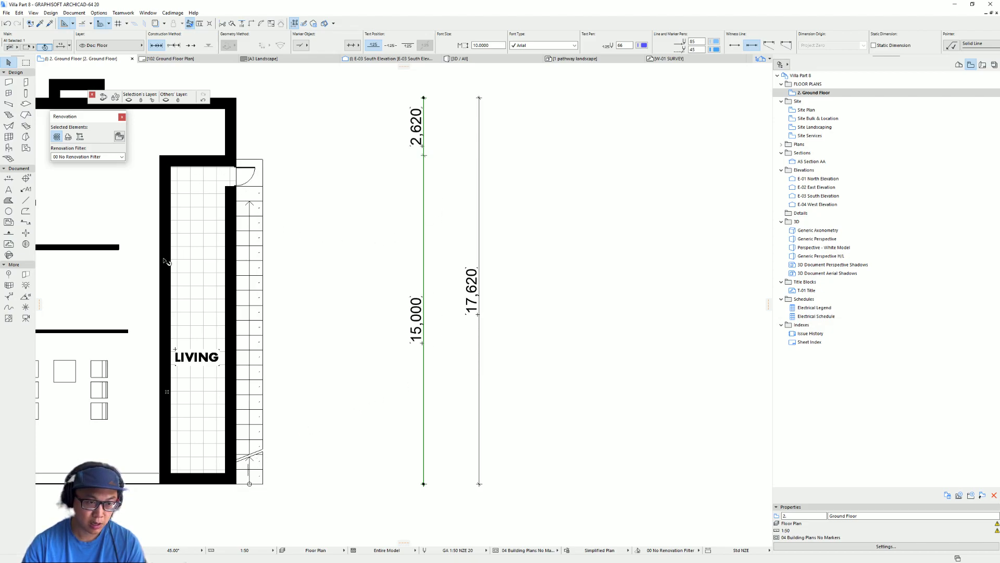
pyautogui.moveTo(382, 253); pyautogui.dragTo(428, 264, button='middle')
pyautogui.press('Escape')
pyautogui.click(471, 192)
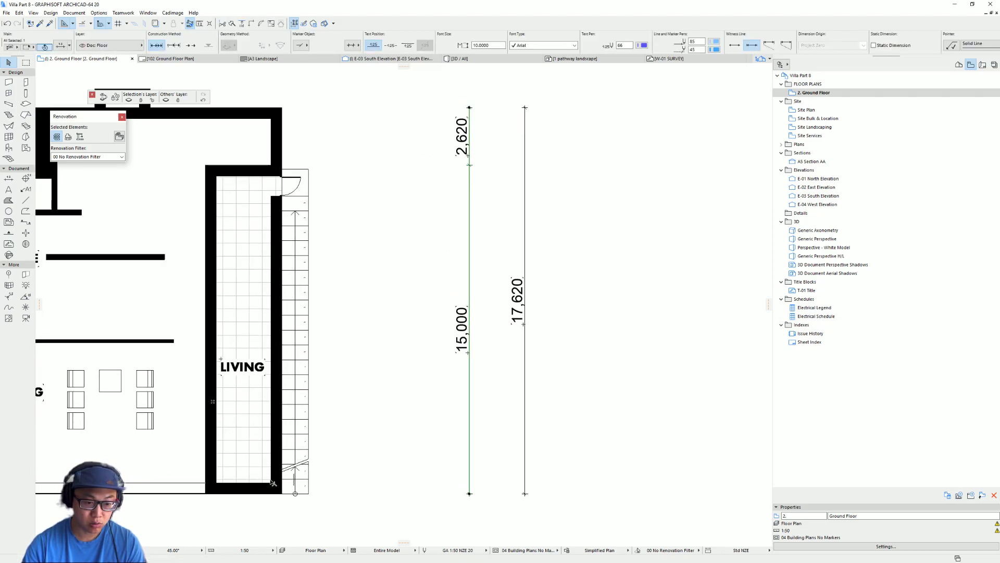
pyautogui.click(271, 485)
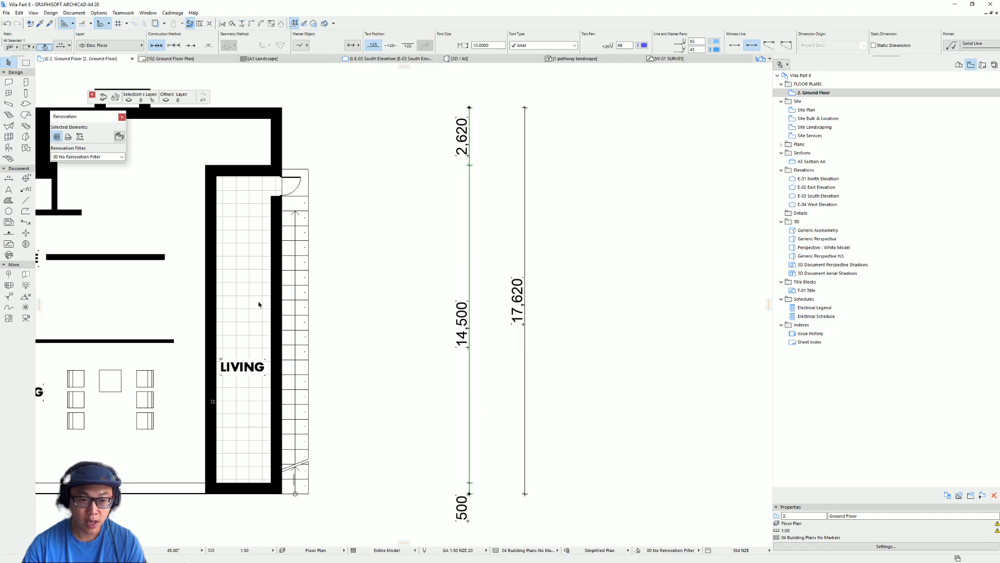
# Try adding a dimension point at the east end of the interior wall beside the STAIRCASE label, and undo it
pyautogui.moveTo(139, 267); pyautogui.dragTo(233, 266, button='middle')
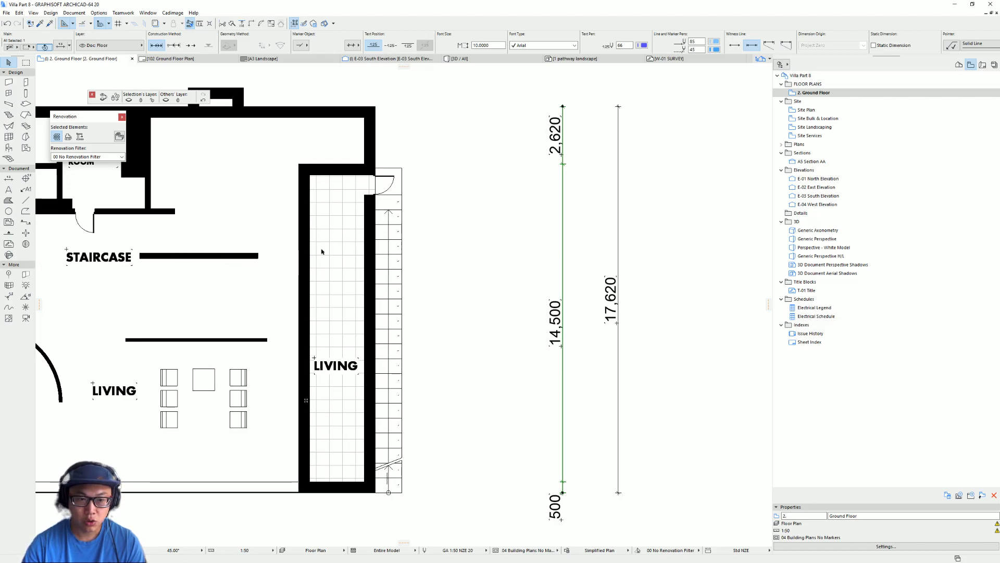
pyautogui.click(258, 259)
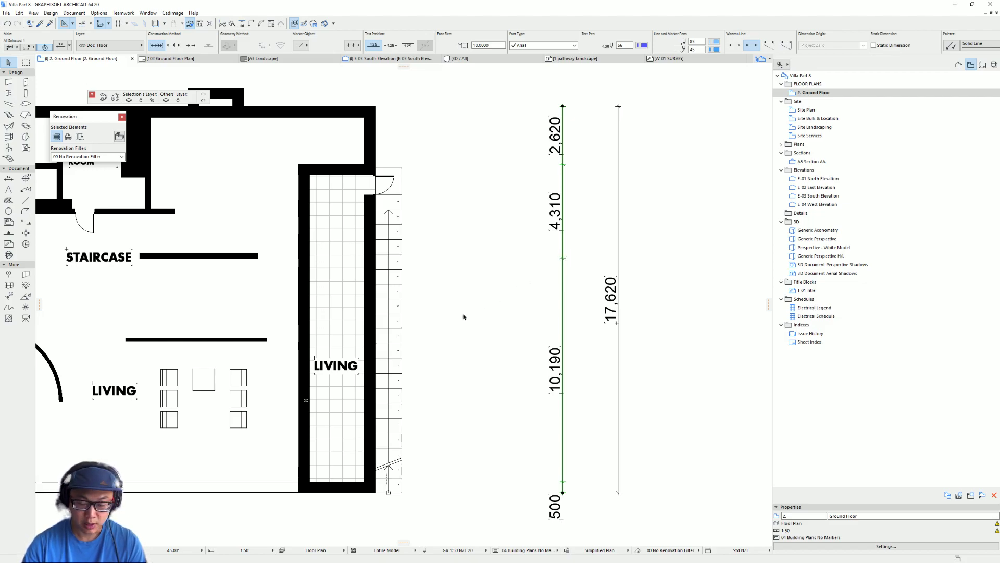
pyautogui.hotkey('ctrl', 'z')
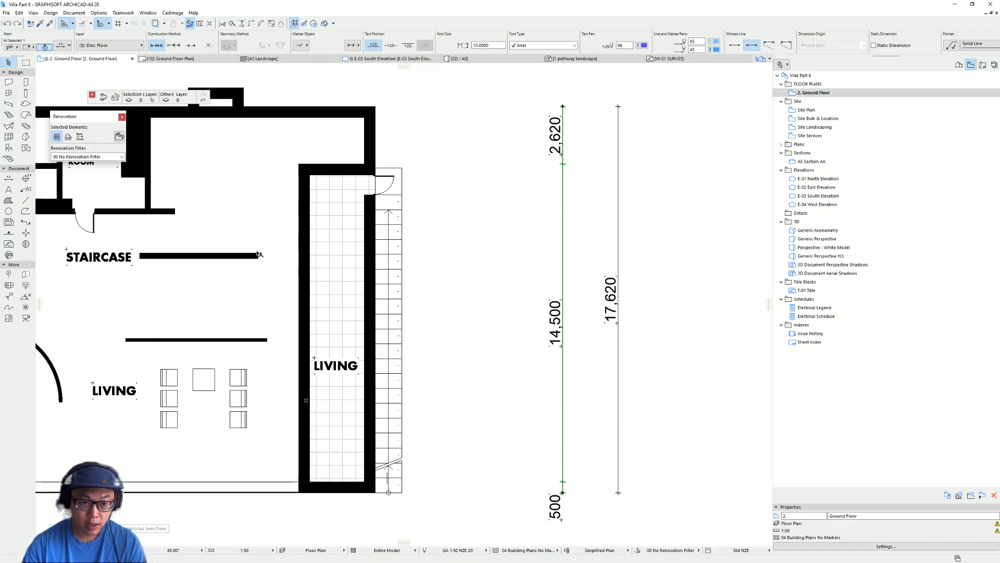
# Try several other spots along the STAIRCASE interior wall as points of the copied dimension, undoing each attempt
pyautogui.scroll(3, 263, 257)
pyautogui.scroll(-3, 245, 243)
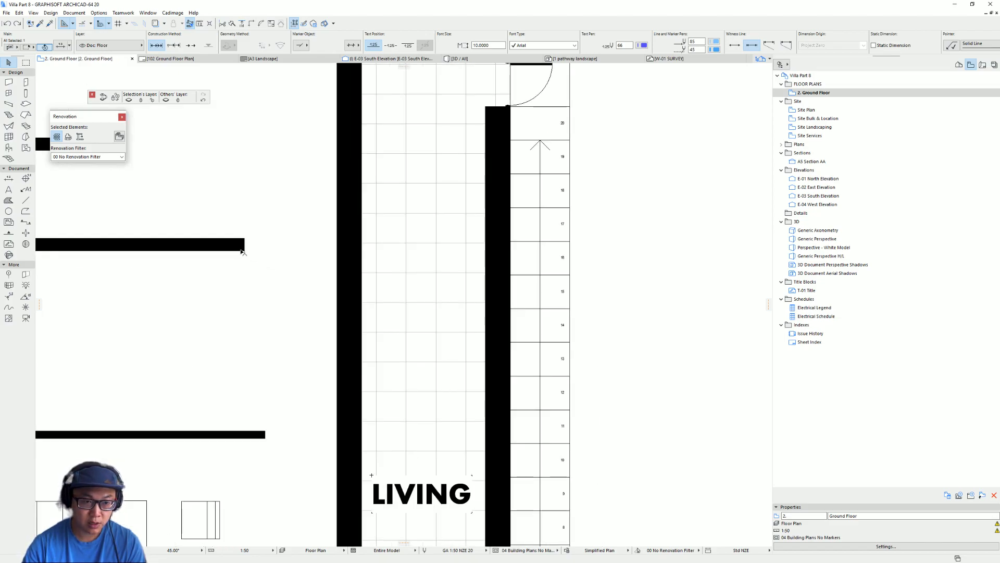
pyautogui.click(227, 248)
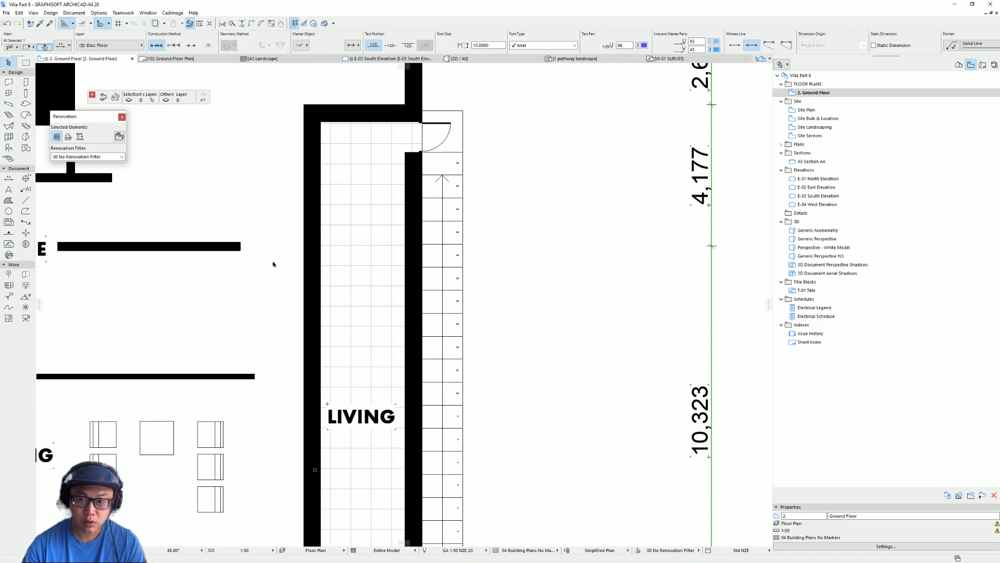
pyautogui.hotkey('ctrl', 'z')
pyautogui.keyDown('ctrl'); pyautogui.click(210, 246); pyautogui.keyUp('ctrl')
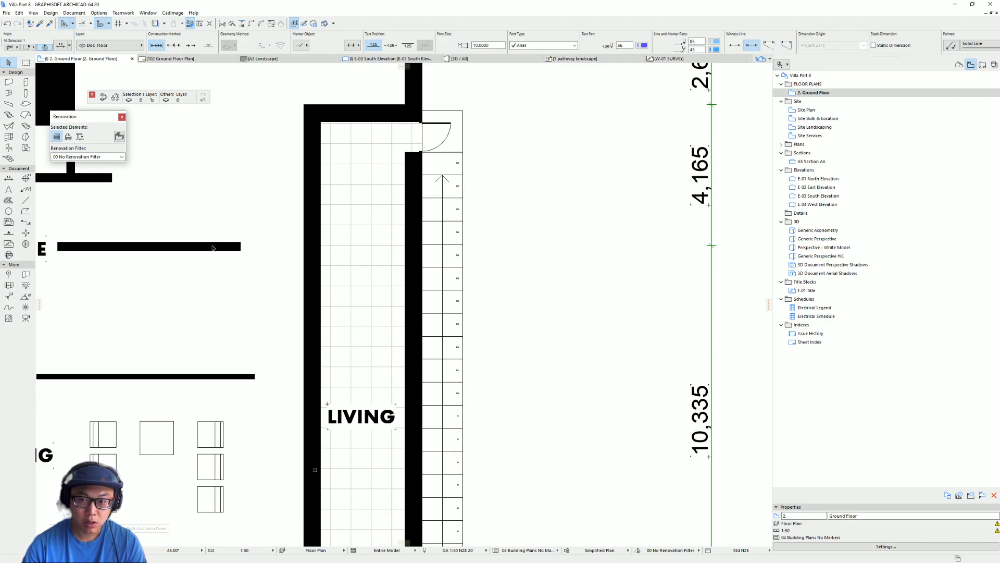
pyautogui.hotkey('ctrl', 'z')
pyautogui.click(241, 246)
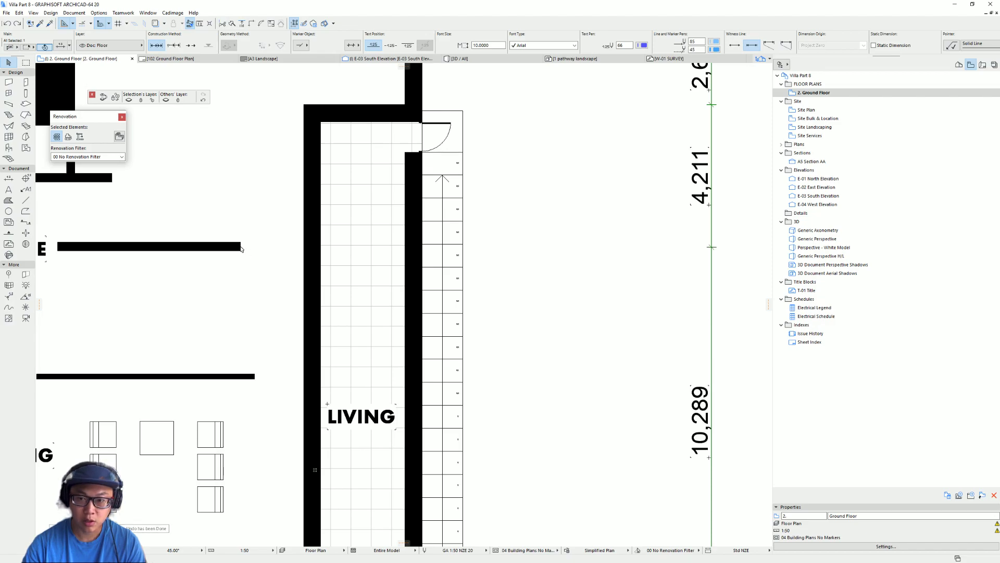
pyautogui.hotkey('ctrl', 'z')
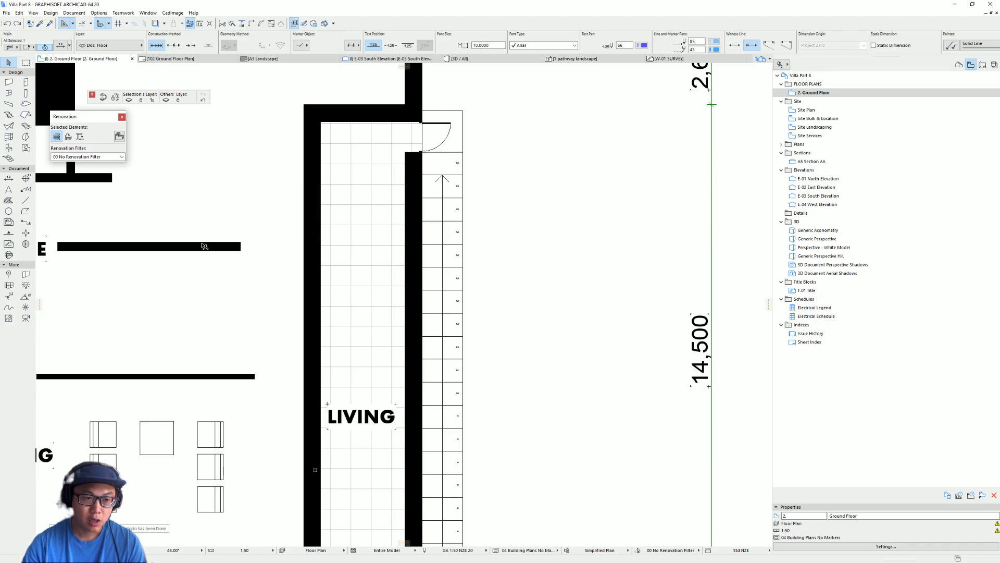
pyautogui.click(204, 245)
pyautogui.hotkey('ctrl', 'z')
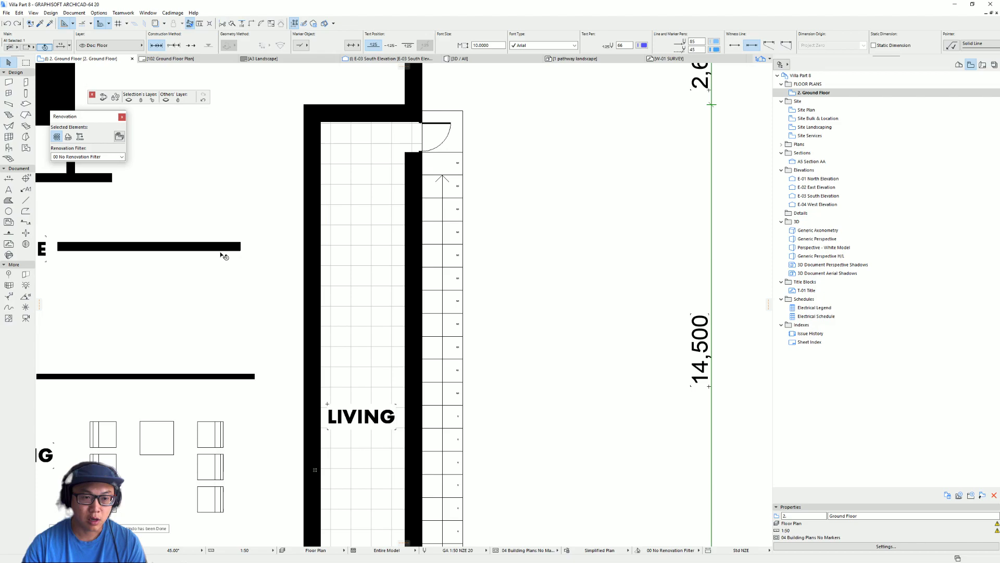
# Select the interior wall beside the STAIRCASE label to examine its extent, and reselect the copied dimension line
pyautogui.press('Escape')
pyautogui.click(711, 247)
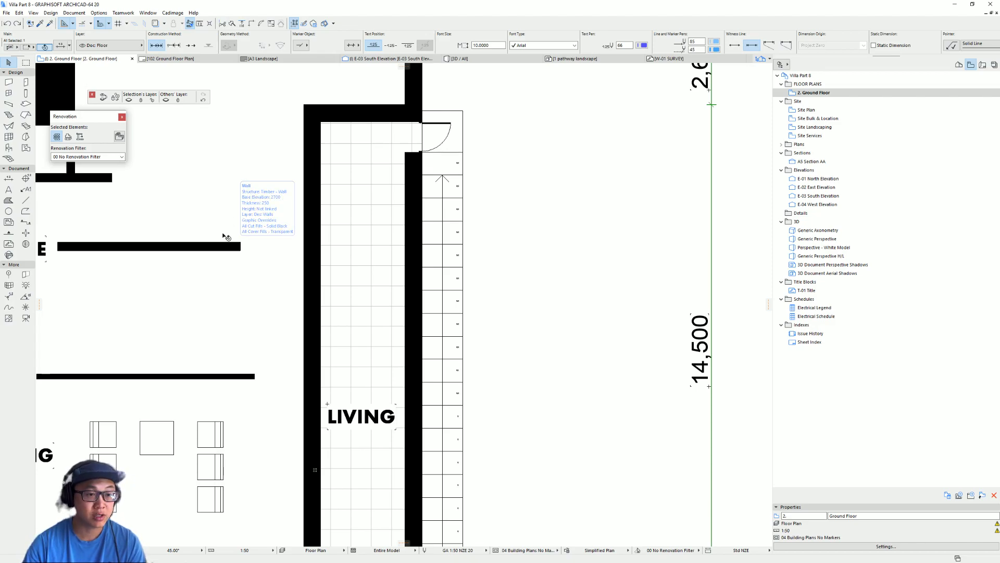
pyautogui.click(229, 246)
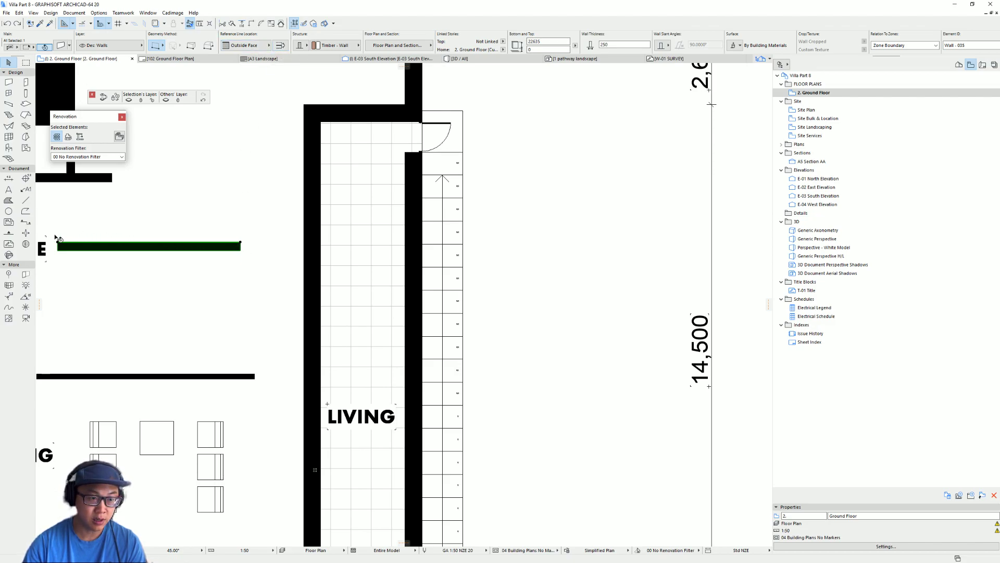
pyautogui.click(647, 245)
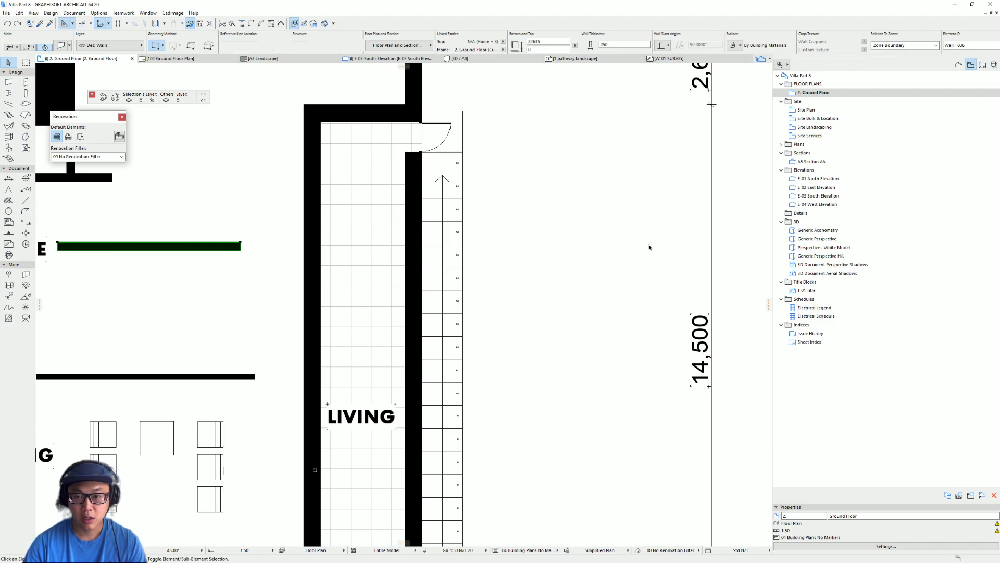
pyautogui.click(713, 223)
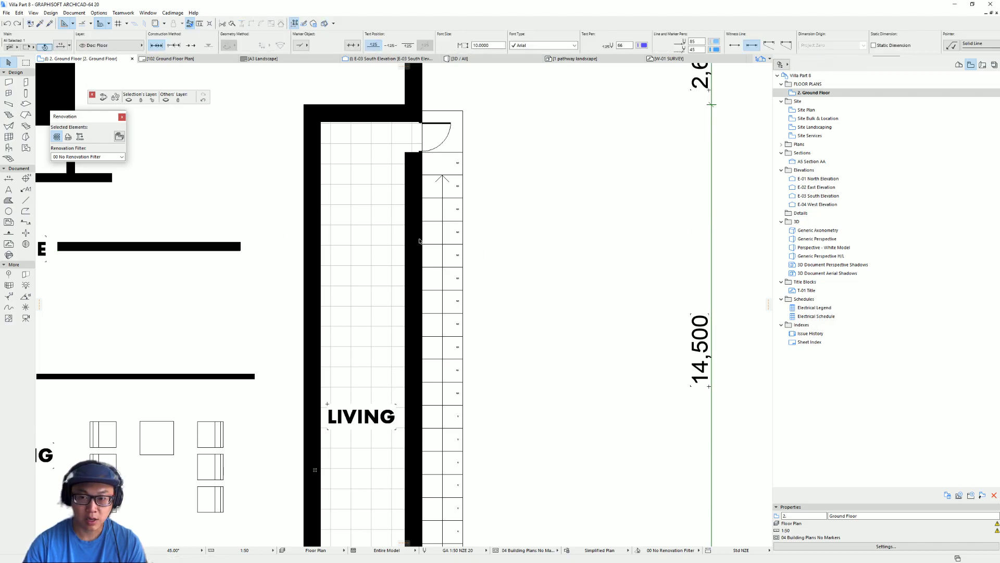
# Try the interior wall's south-east corner and its east end as dimension points, undoing both
pyautogui.click(243, 251)
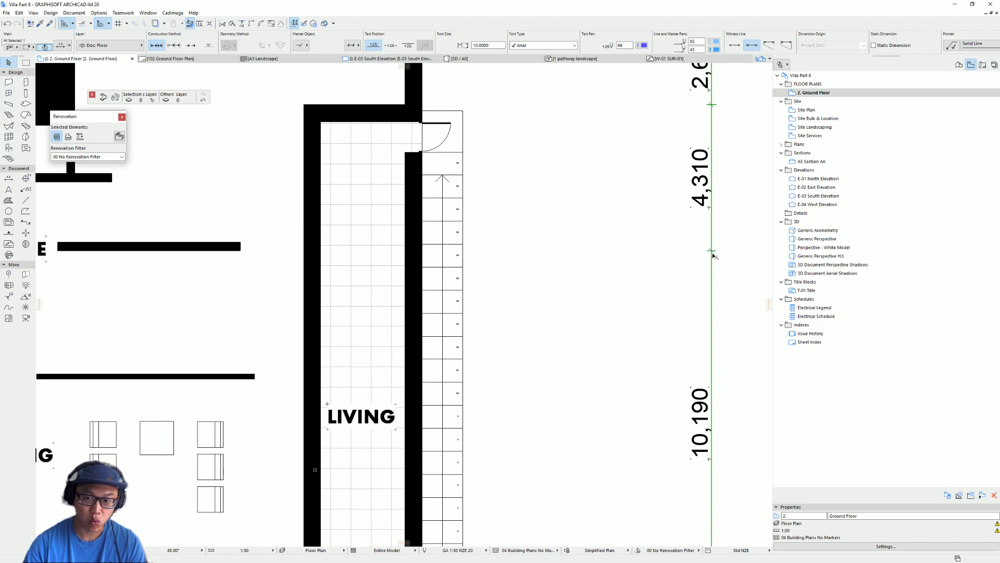
pyautogui.hotkey('ctrl', 'z')
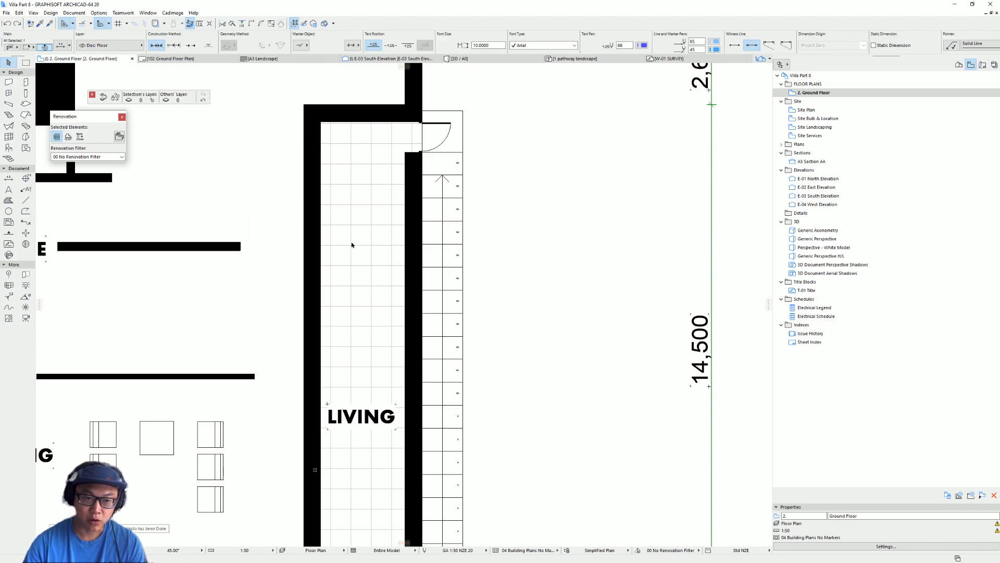
pyautogui.click(239, 245)
pyautogui.hotkey('ctrl', 'z')
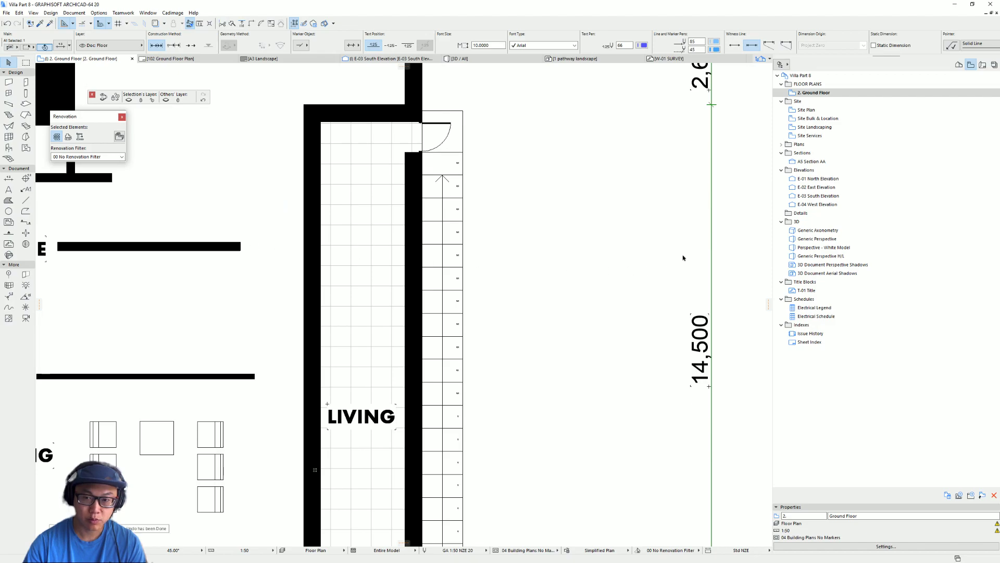
# Add both faces of the interior wall beside the STAIRCASE label to the copied dimension chain
pyautogui.click(711, 230)
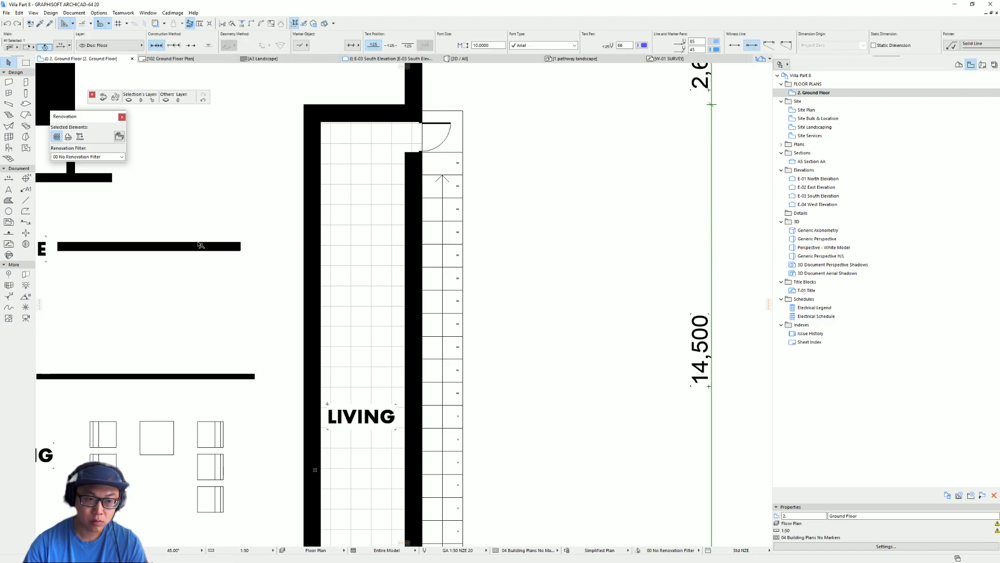
pyautogui.keyDown('ctrl'); pyautogui.click(199, 243); pyautogui.keyUp('ctrl')
pyautogui.scroll(-3, 292, 263)
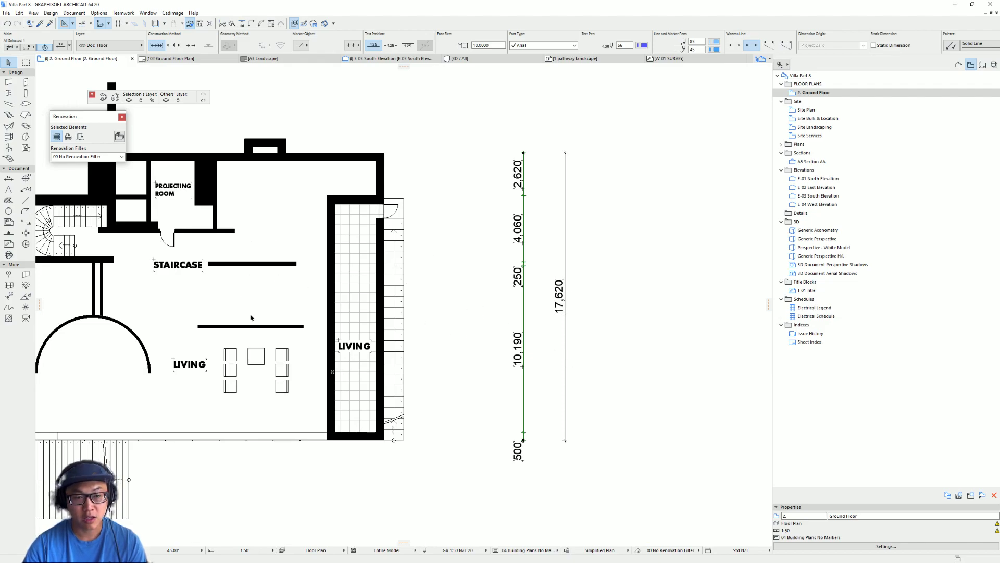
pyautogui.scroll(1, 568, 347)
pyautogui.click(452, 206)
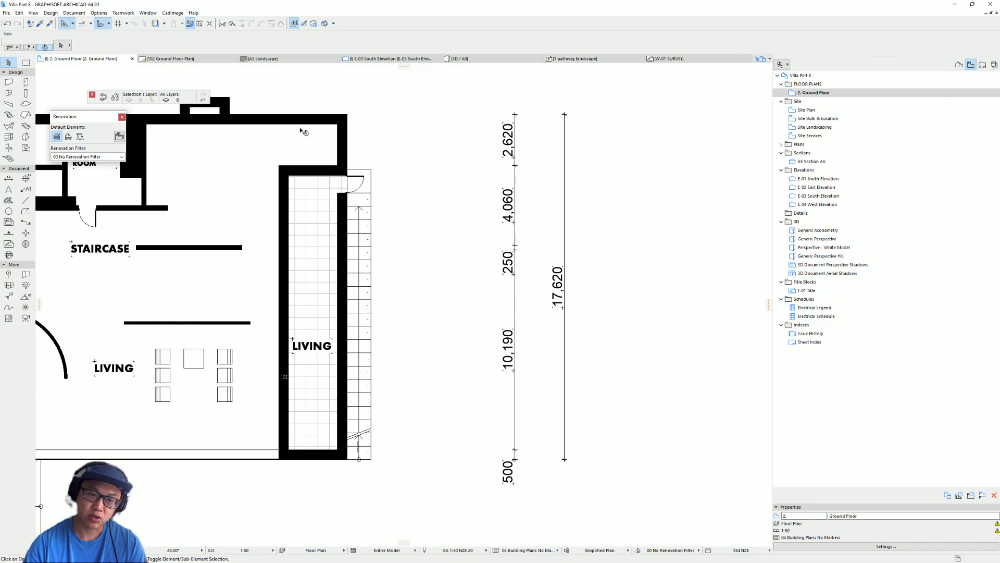
# Delete the copied dimension chain between the exterior staircase and the overall dimension
pyautogui.click(514, 311)
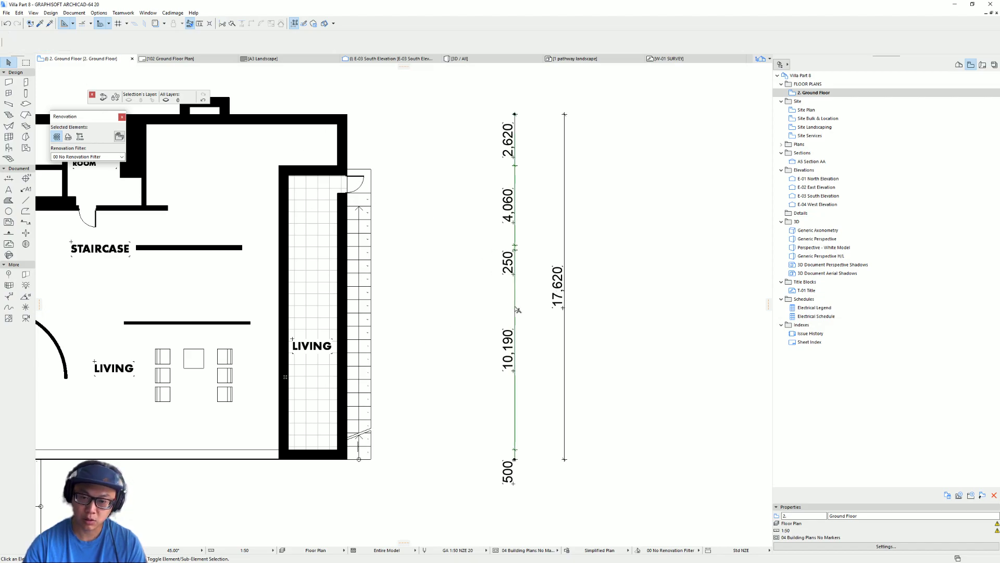
pyautogui.scroll(-1, 486, 307)
pyautogui.moveTo(494, 307); pyautogui.dragTo(549, 328, button='middle')
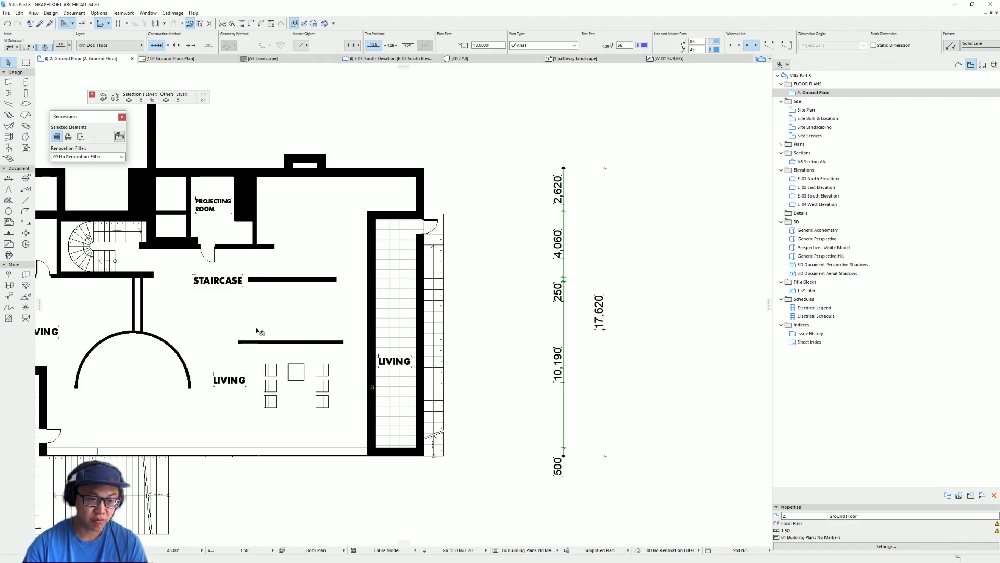
pyautogui.press('Escape')
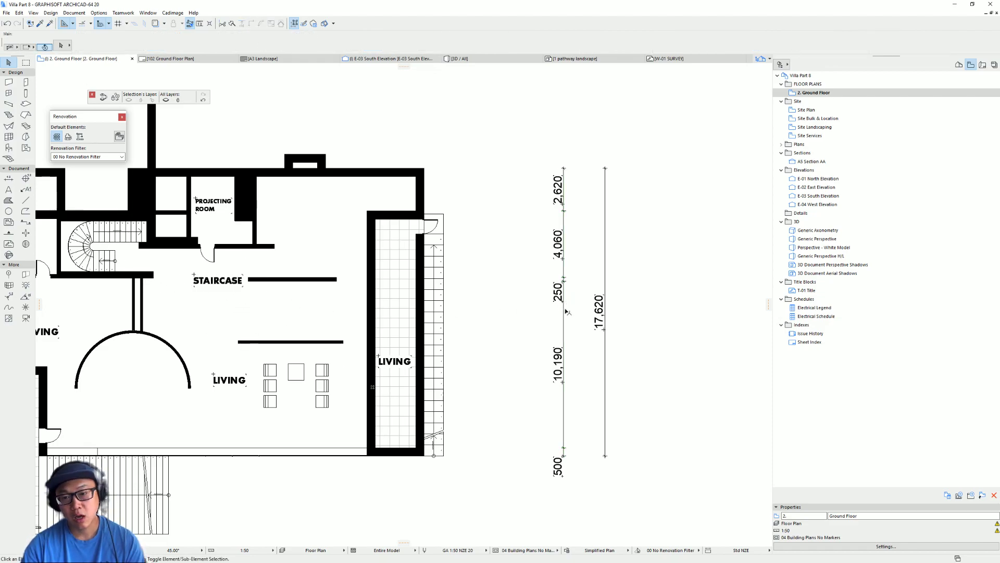
pyautogui.click(542, 284)
pyautogui.press('Delete')
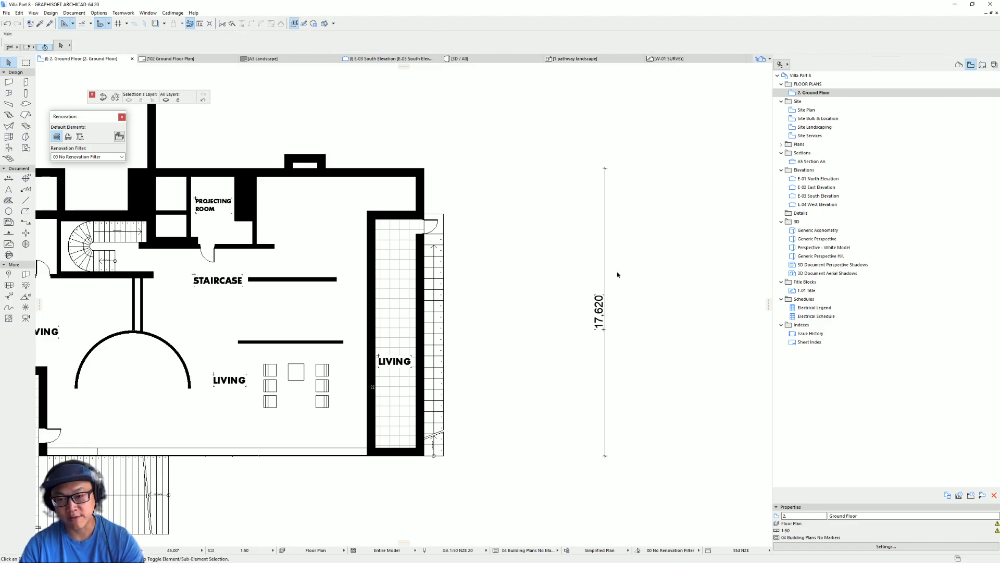
# Multiply the overall dimension line by dragging with Spread at 750 mm spacing, placing four copies horizontally towards the building
pyautogui.click(605, 259)
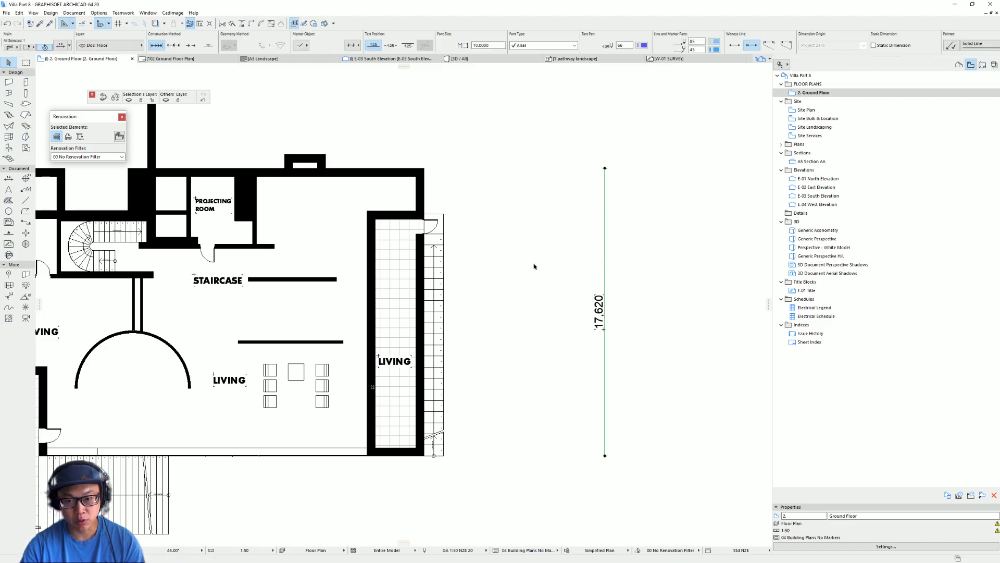
pyautogui.click(605, 243)
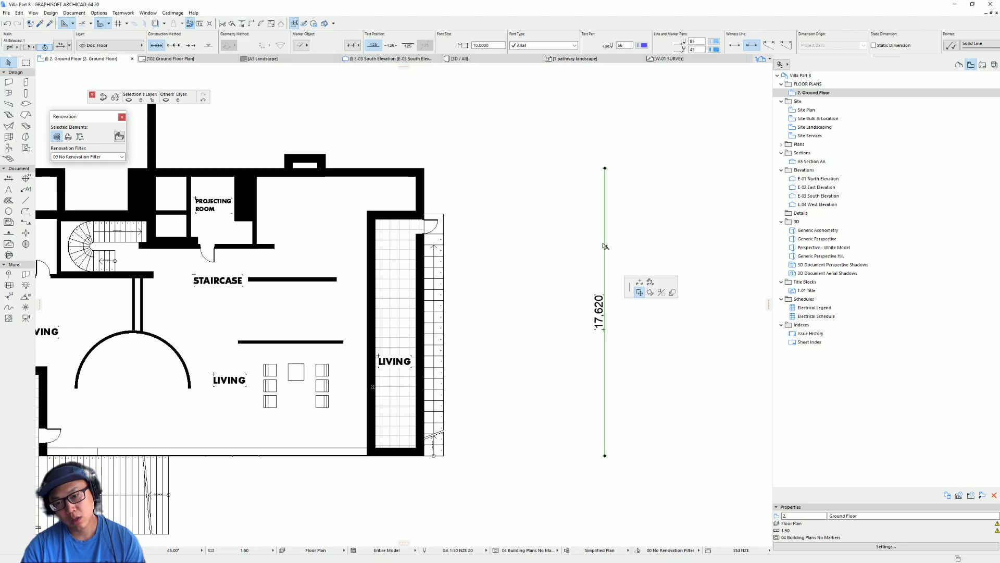
pyautogui.click(672, 292)
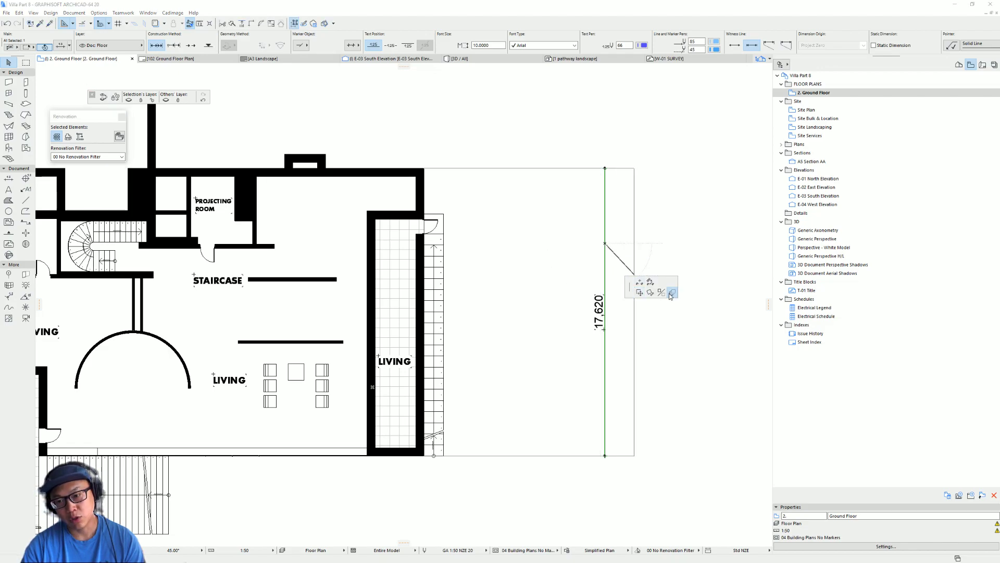
pyautogui.doubleClick(489, 177)
pyautogui.write('500')
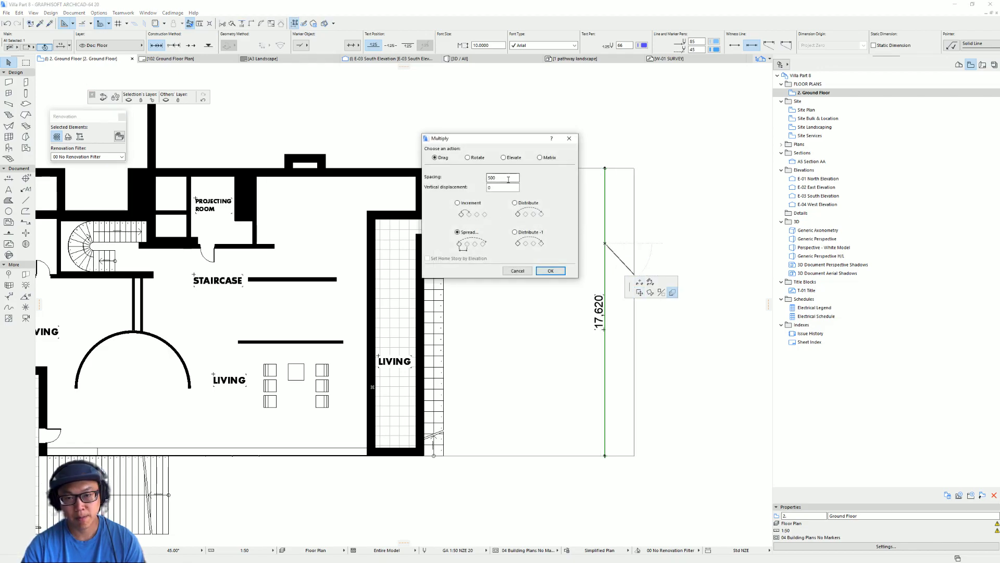
pyautogui.doubleClick(505, 177)
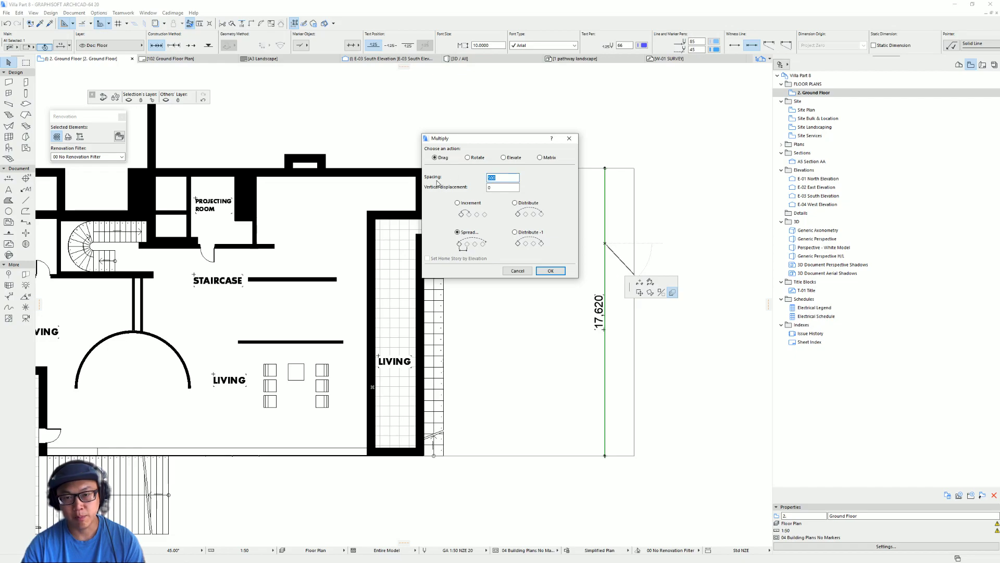
pyautogui.write('7')
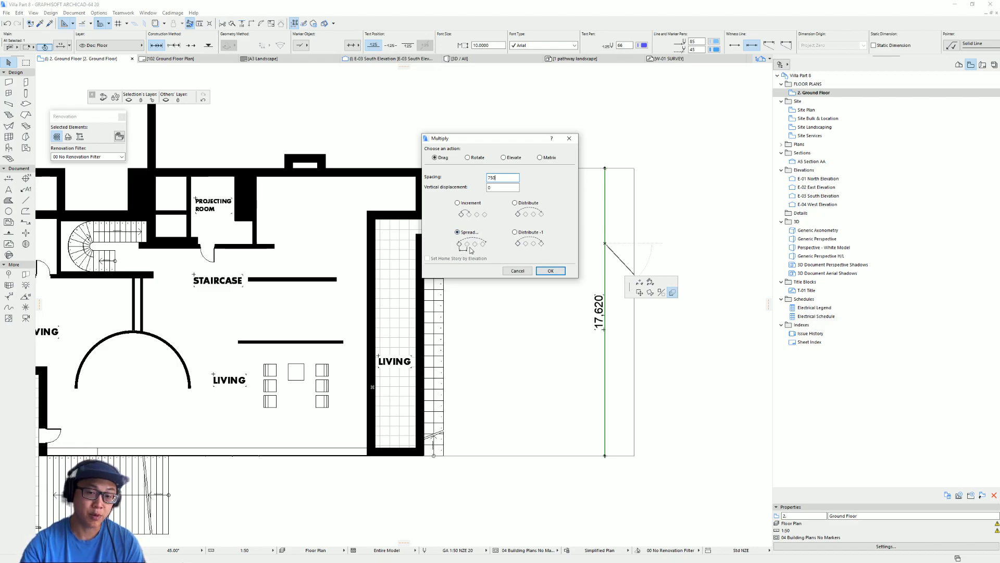
pyautogui.click(551, 270)
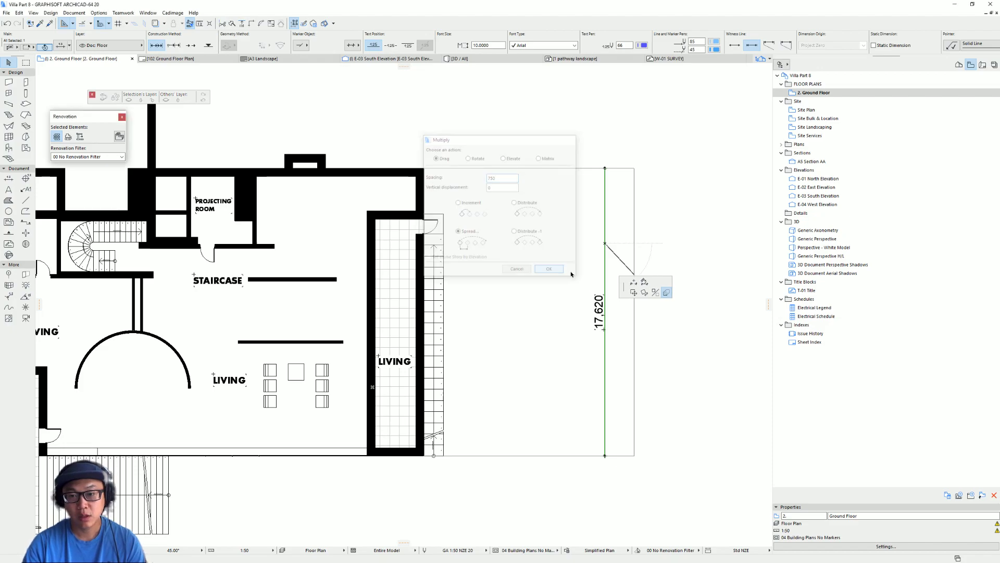
pyautogui.click(605, 252)
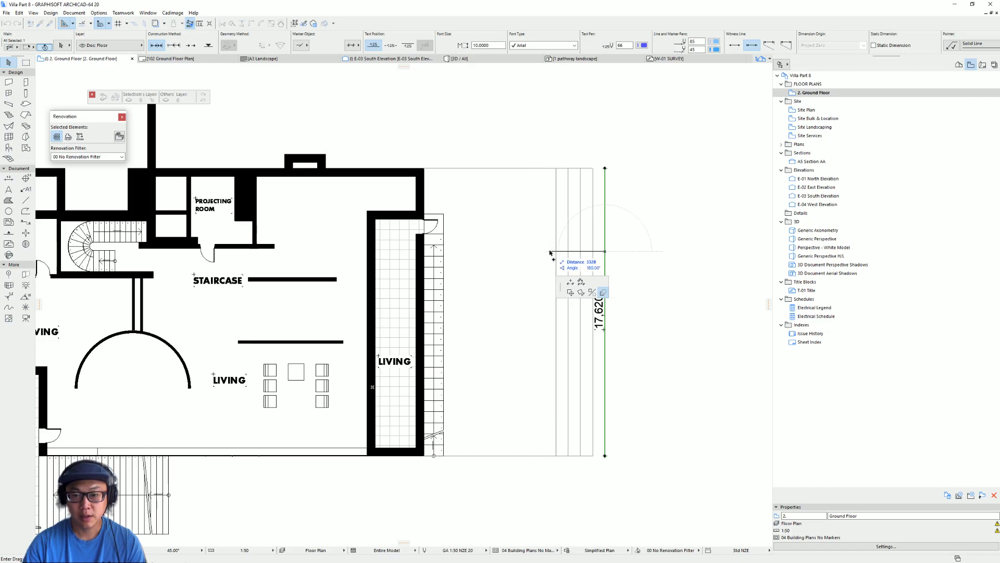
pyautogui.press('Escape')
pyautogui.click(647, 280)
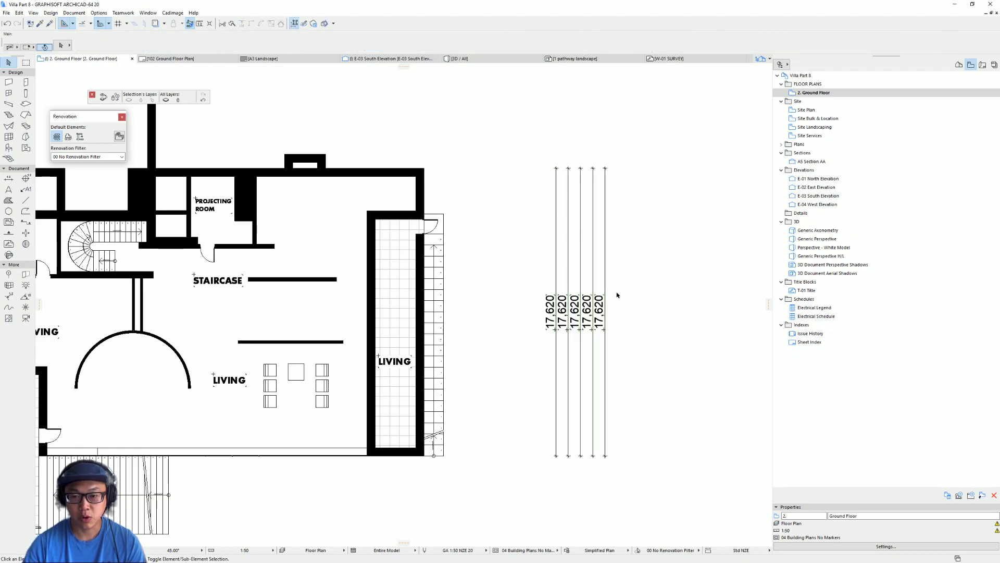
# Select all five vertical dimension lines and set their font size to 5 mm
pyautogui.scroll(1, 617, 295)
pyautogui.moveTo(611, 315); pyautogui.dragTo(549, 304, button='middle')
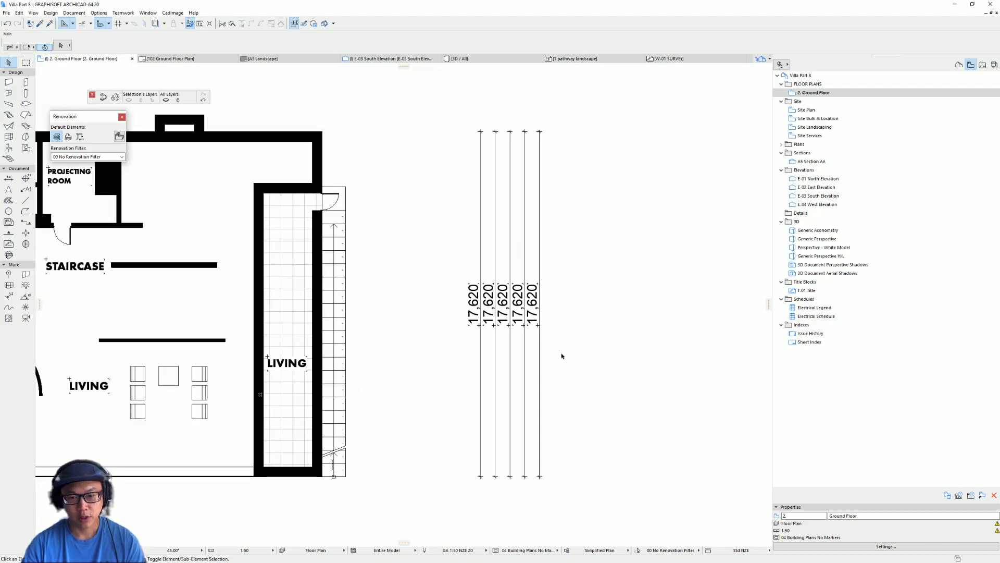
pyautogui.moveTo(593, 348); pyautogui.dragTo(421, 144)
pyautogui.click(488, 45)
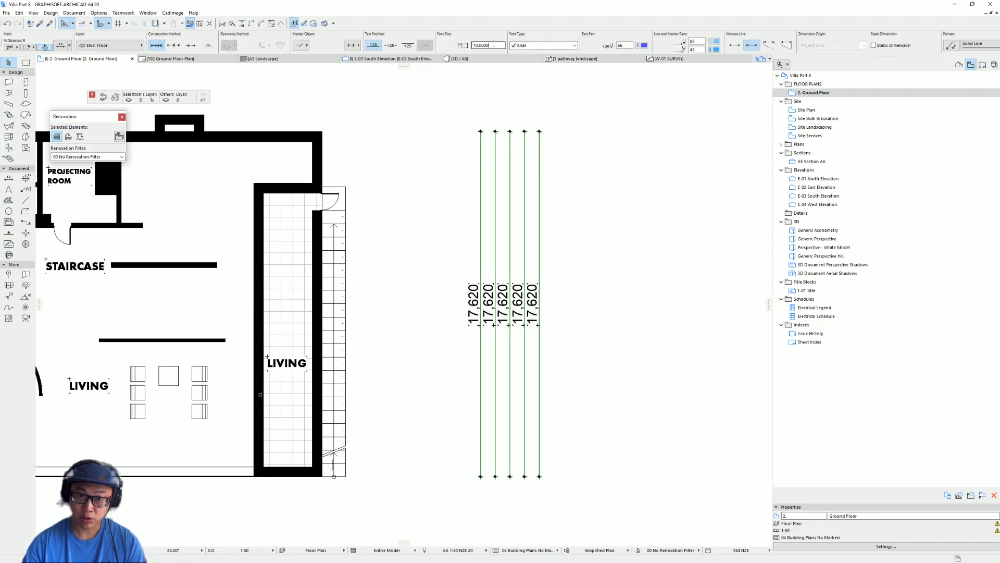
pyautogui.click(404, 46)
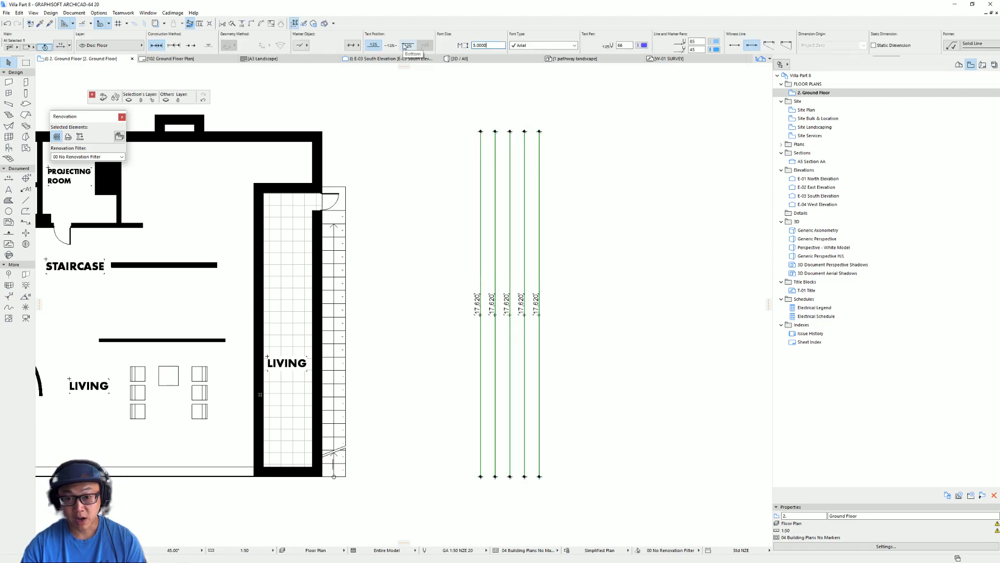
pyautogui.click(551, 288)
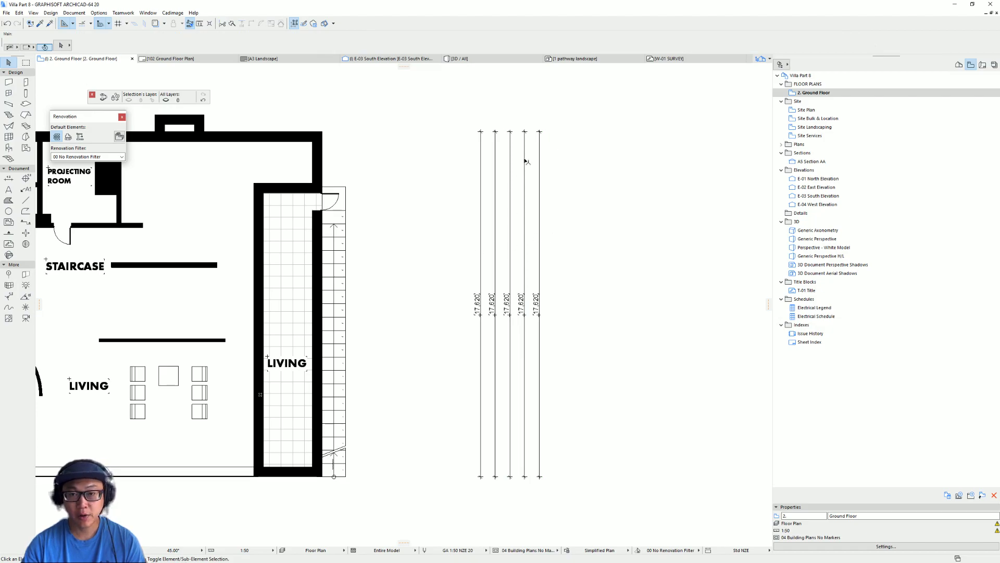
# Add the north wall's outer face and the south wall's inner face of the tiled LIVING room to the dimension line beside the outermost one
pyautogui.click(525, 150)
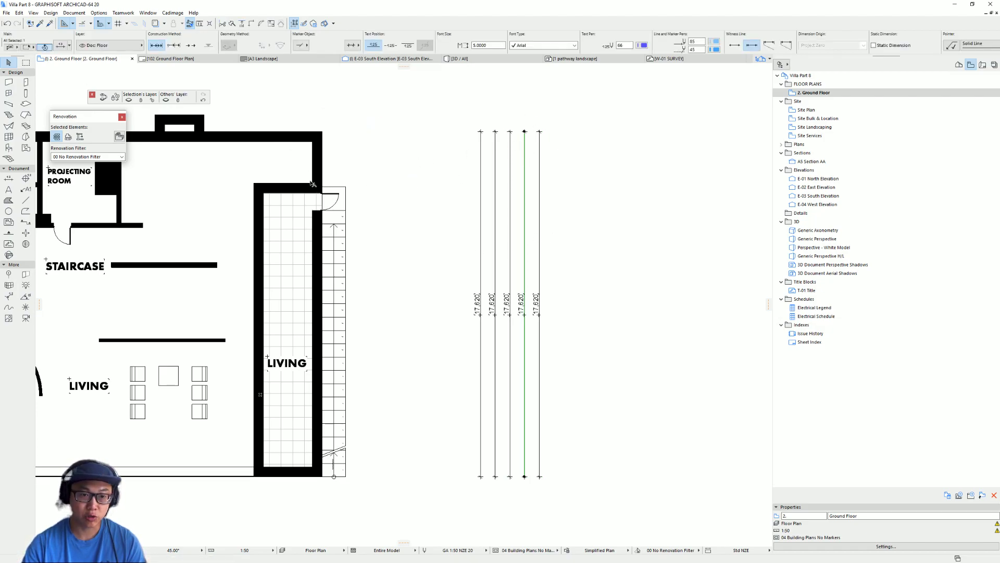
pyautogui.click(313, 185)
pyautogui.click(313, 468)
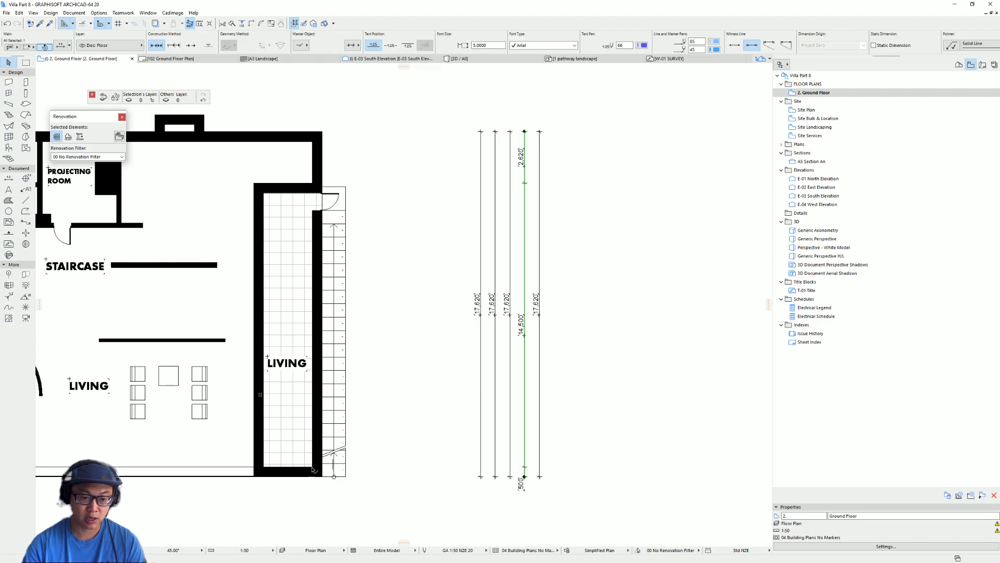
# Add both faces of the tiled room's north wall, its south wall's inner face and both faces of the thin wall above the seating to the middle dimension line
pyautogui.click(509, 223)
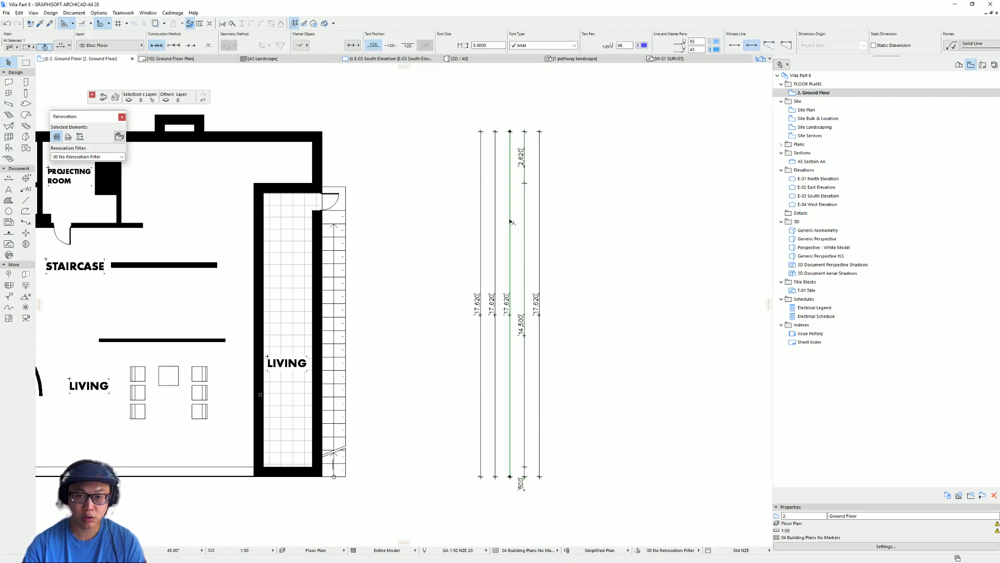
pyautogui.click(297, 183)
pyautogui.click(298, 193)
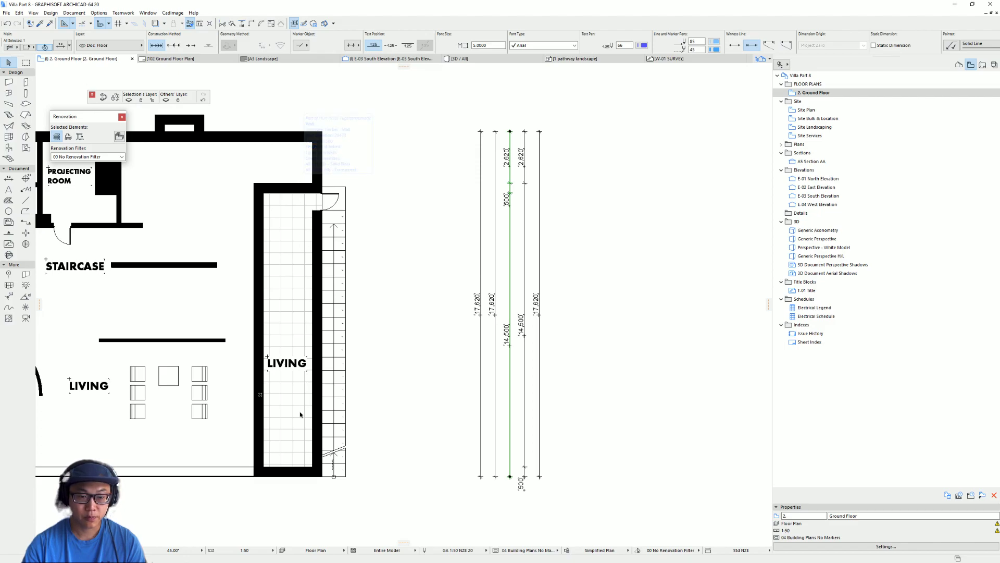
pyautogui.click(295, 468)
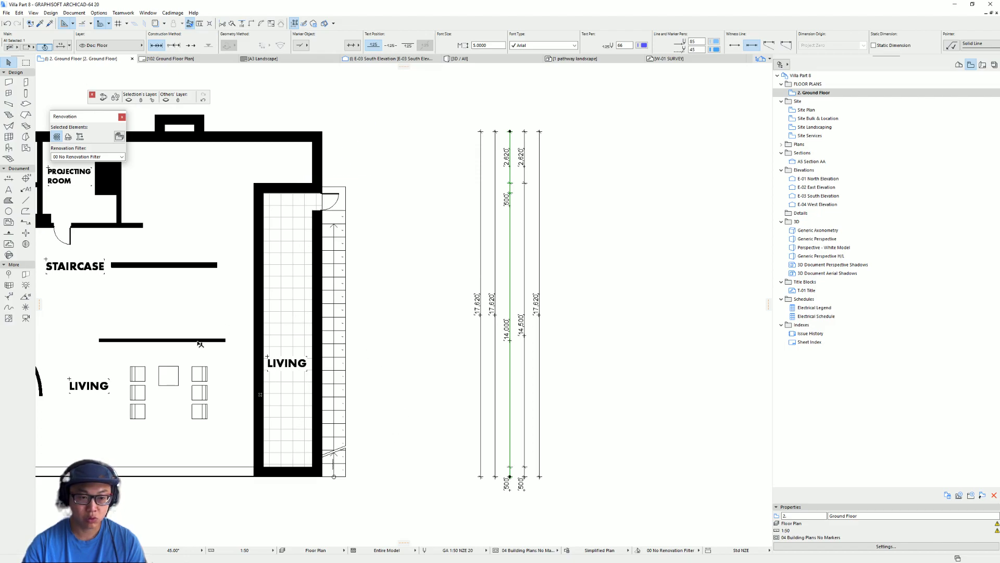
pyautogui.click(198, 338)
pyautogui.click(198, 341)
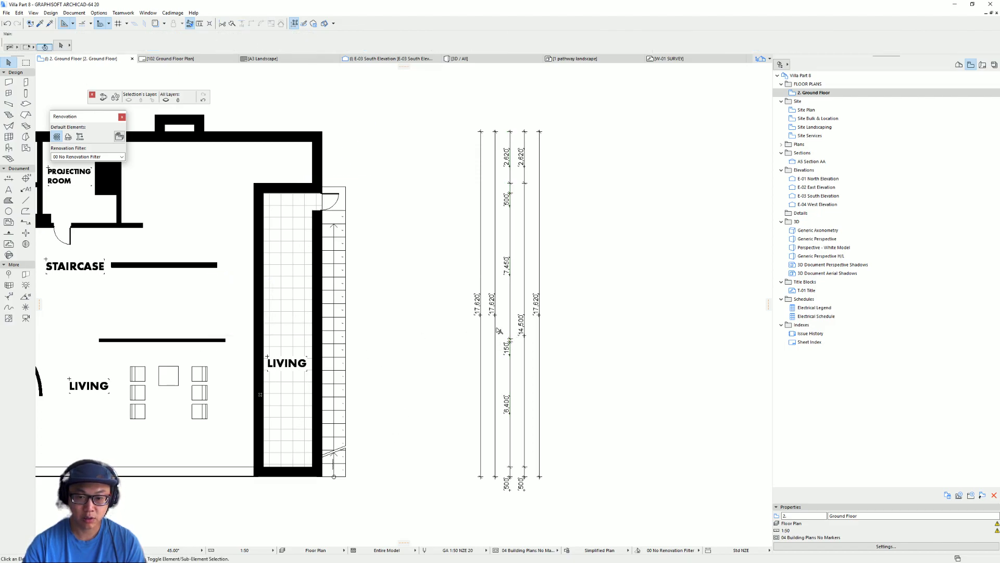
# Add both faces of the wall beside STAIRCASE and the inner edges of the north and south exterior walls to the second-innermost dimension line
pyautogui.click(495, 337)
pyautogui.click(202, 262)
pyautogui.click(202, 268)
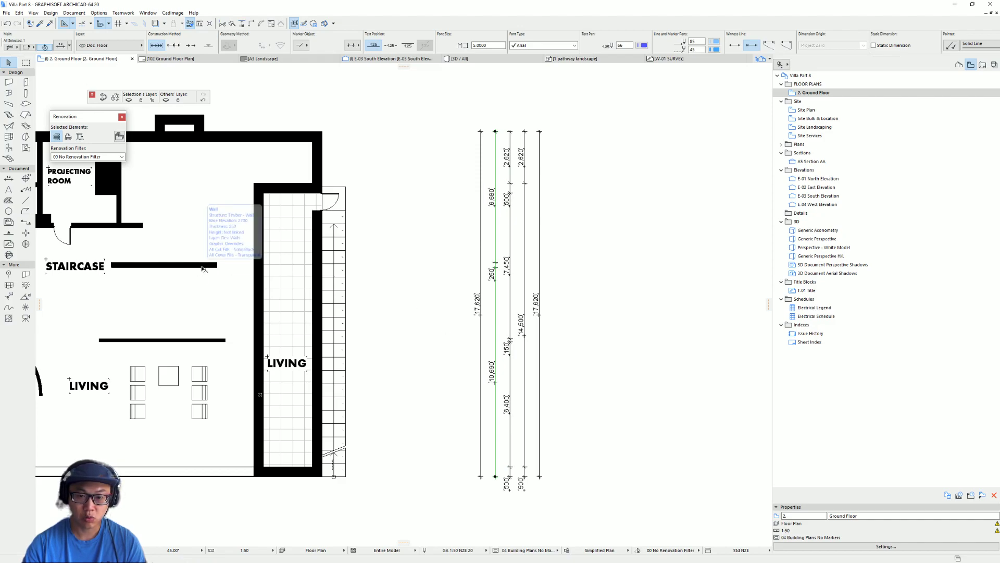
pyautogui.click(214, 141)
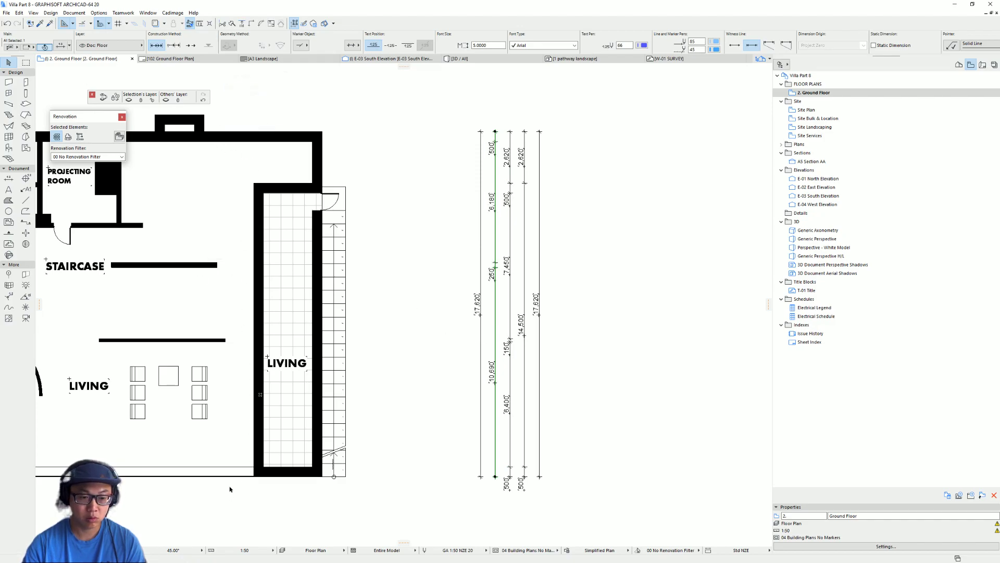
pyautogui.click(234, 467)
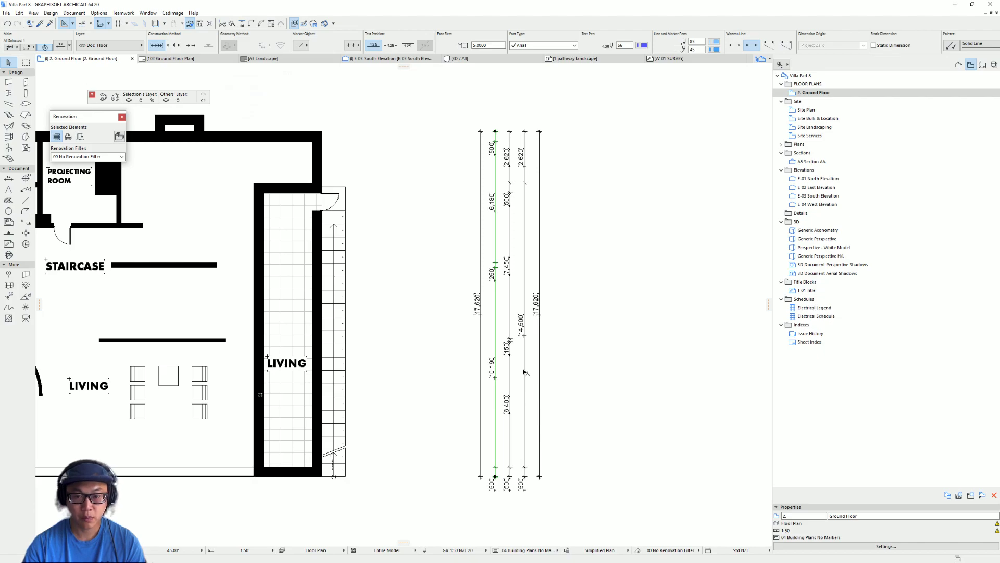
# Add points near the east end of the wall below PROJECTING ROOM to the innermost dimension line, undoing a misplaced one
pyautogui.click(480, 286)
pyautogui.moveTo(198, 263); pyautogui.dragTo(349, 245, button='middle')
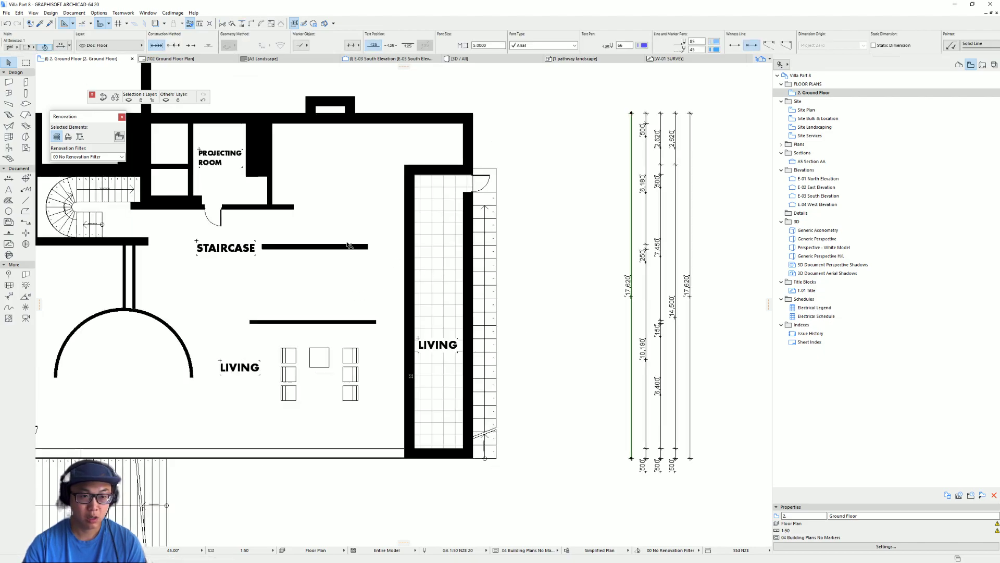
pyautogui.click(295, 207)
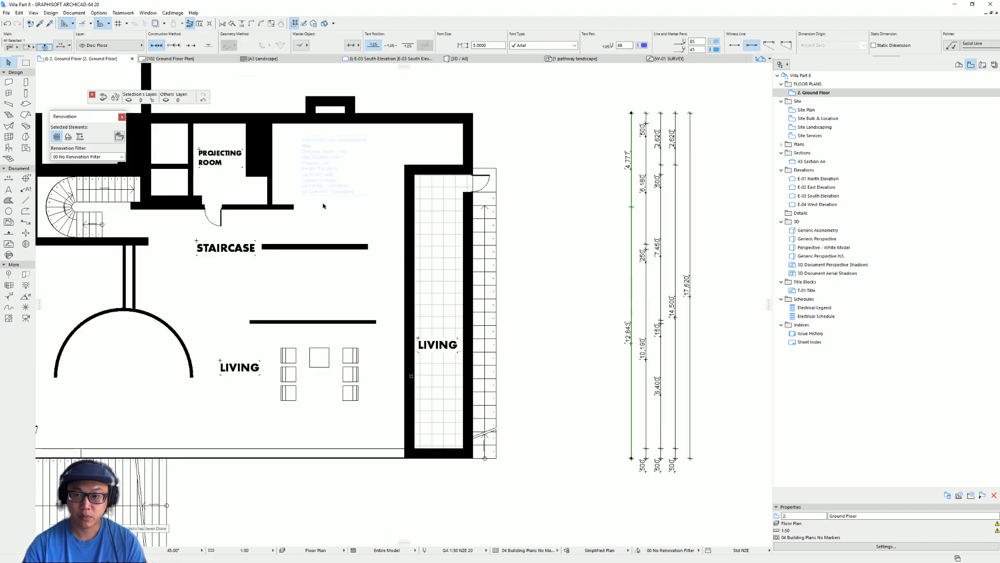
pyautogui.click(288, 214)
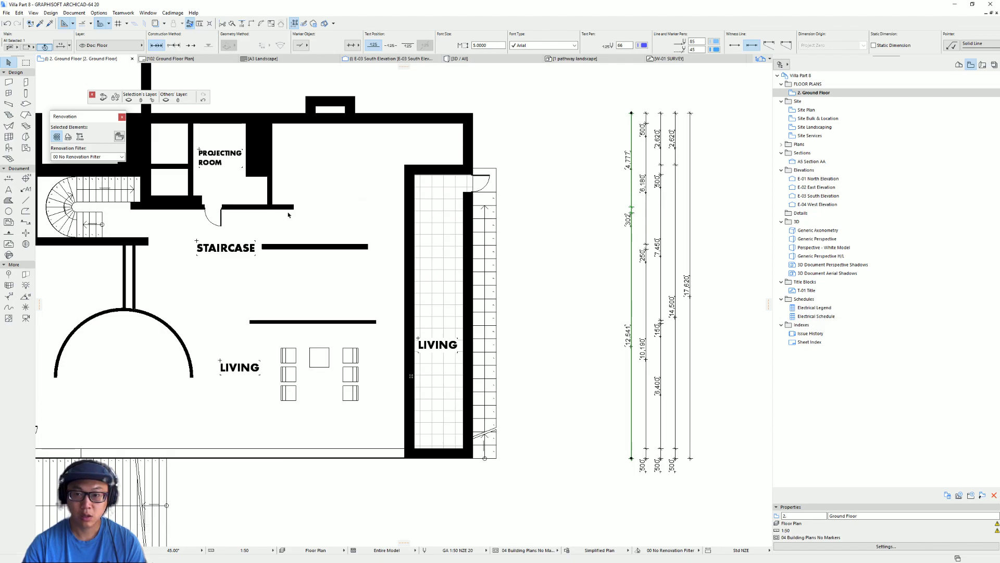
pyautogui.hotkey('ctrl', 'z')
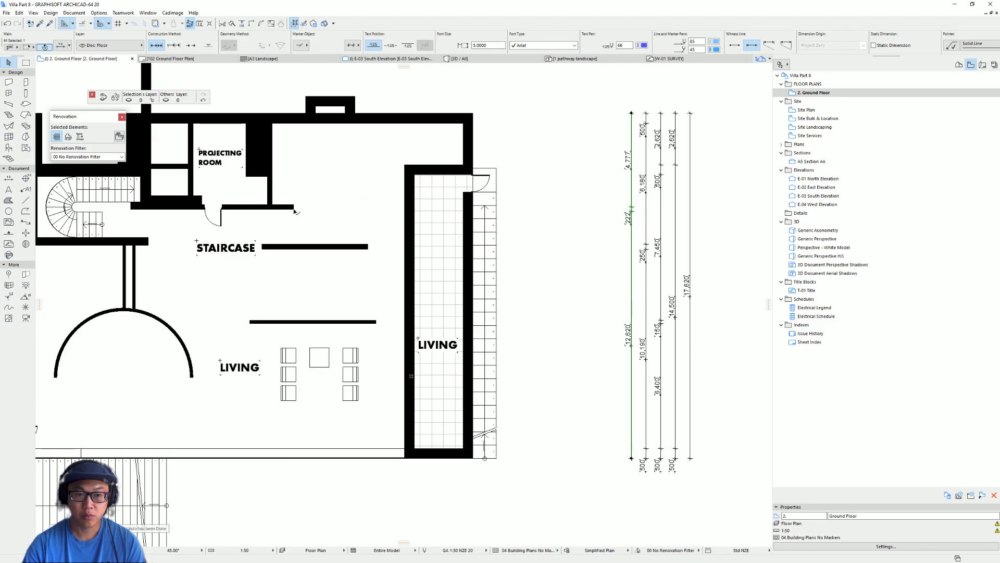
# Check the wall below PROJECTING ROOM, and remove and re-add its east-end point on the innermost dimension chain
pyautogui.press('Escape')
pyautogui.click(288, 208)
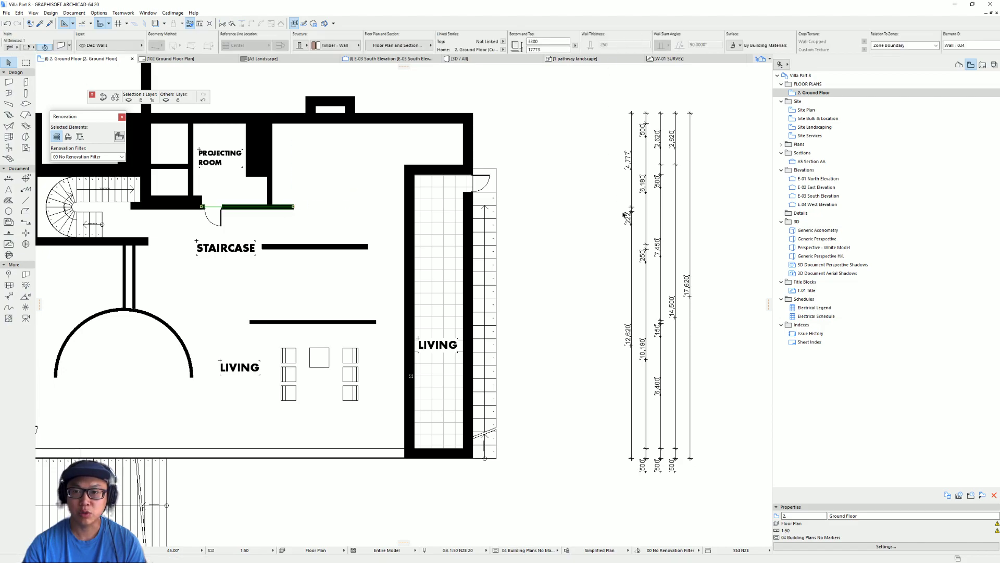
pyautogui.press('Escape')
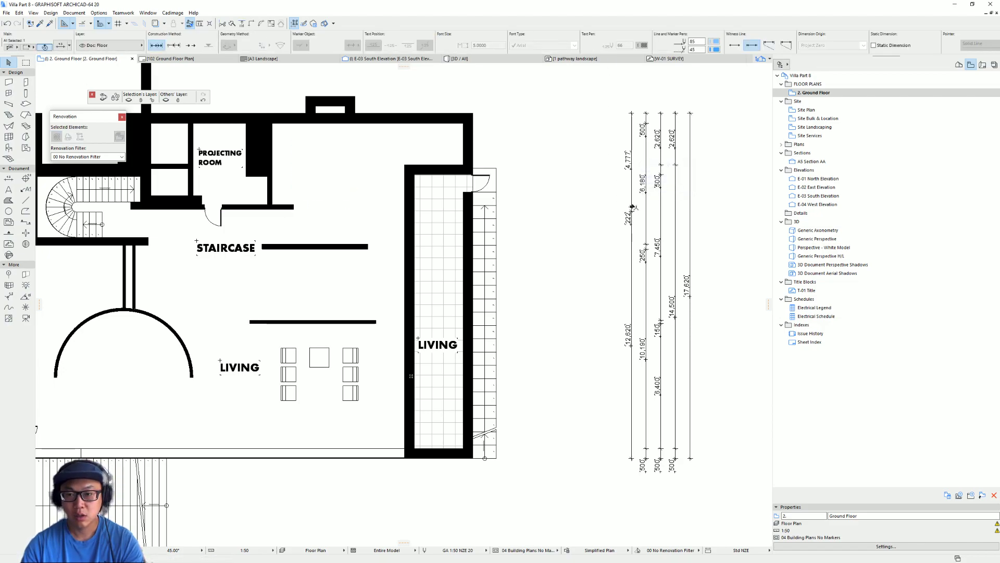
pyautogui.click(631, 207)
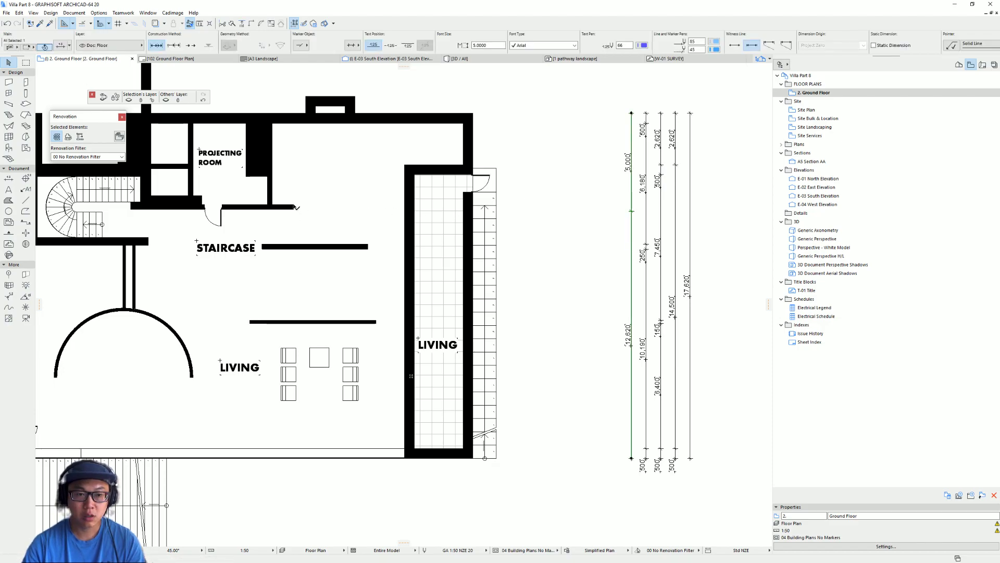
pyautogui.click(293, 207)
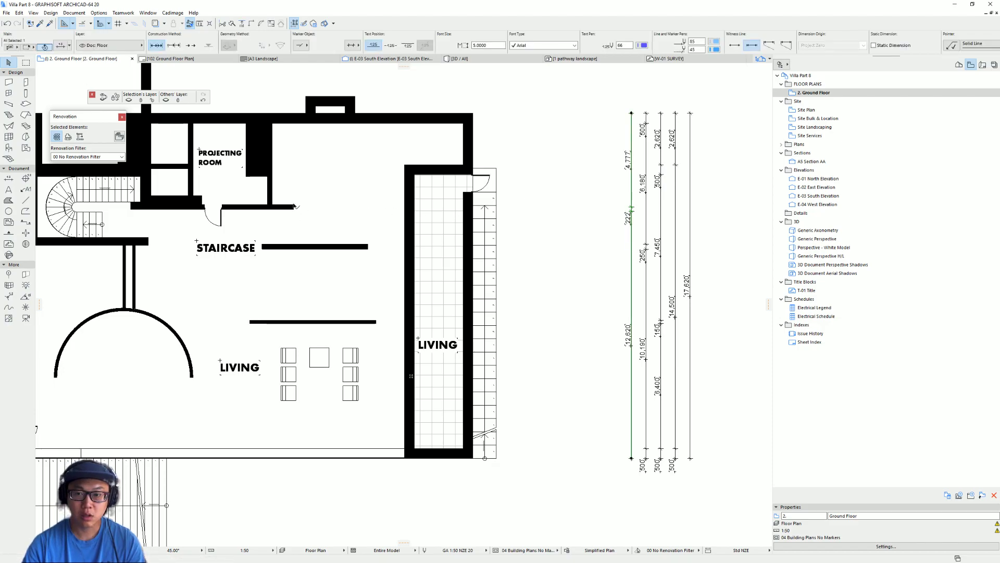
# Extend the innermost chain's witness lines to the measured points and add both faces of the wall below PROJECTING ROOM
pyautogui.click(787, 45)
pyautogui.scroll(5, 294, 207)
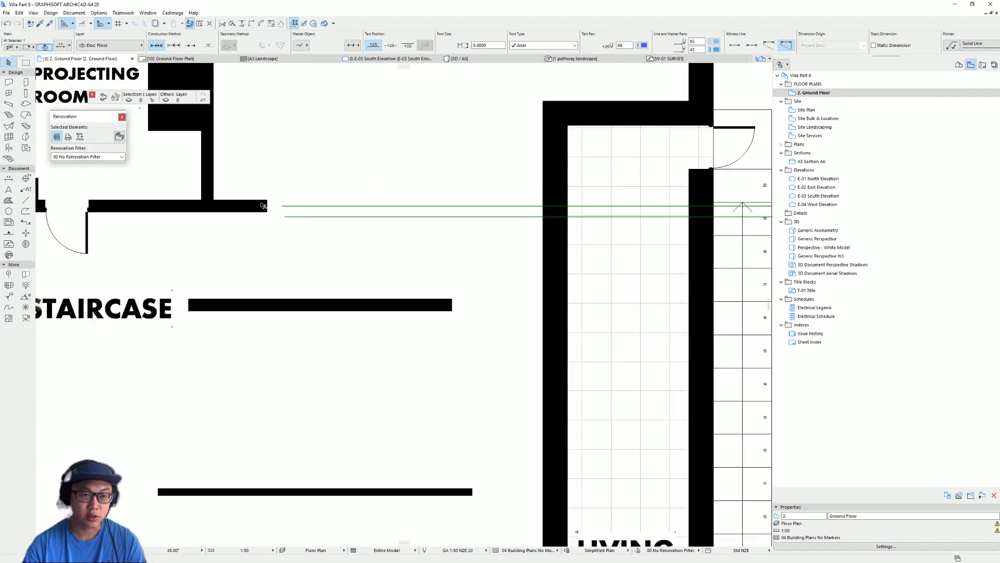
pyautogui.scroll(-3, 229, 201)
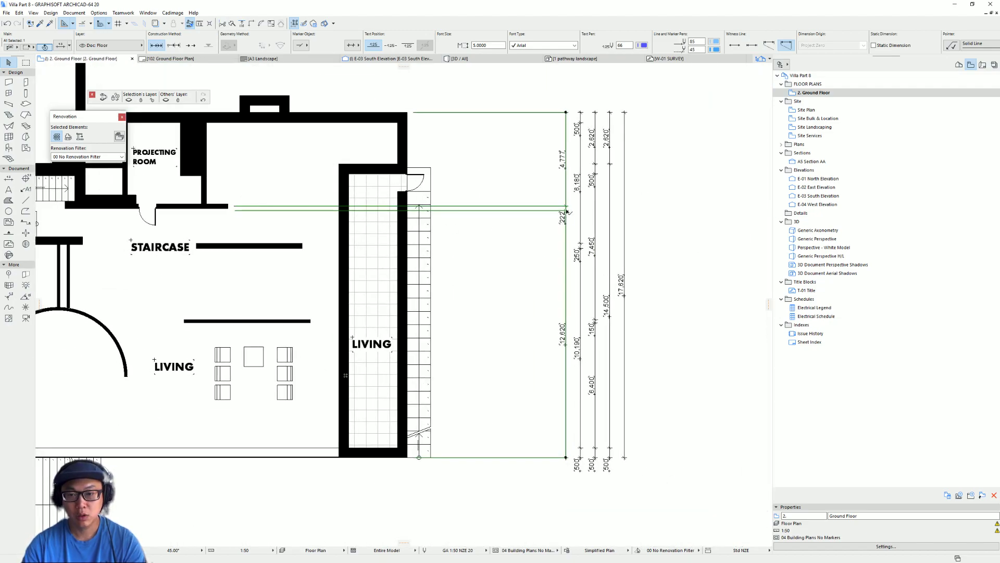
pyautogui.scroll(4, 229, 197)
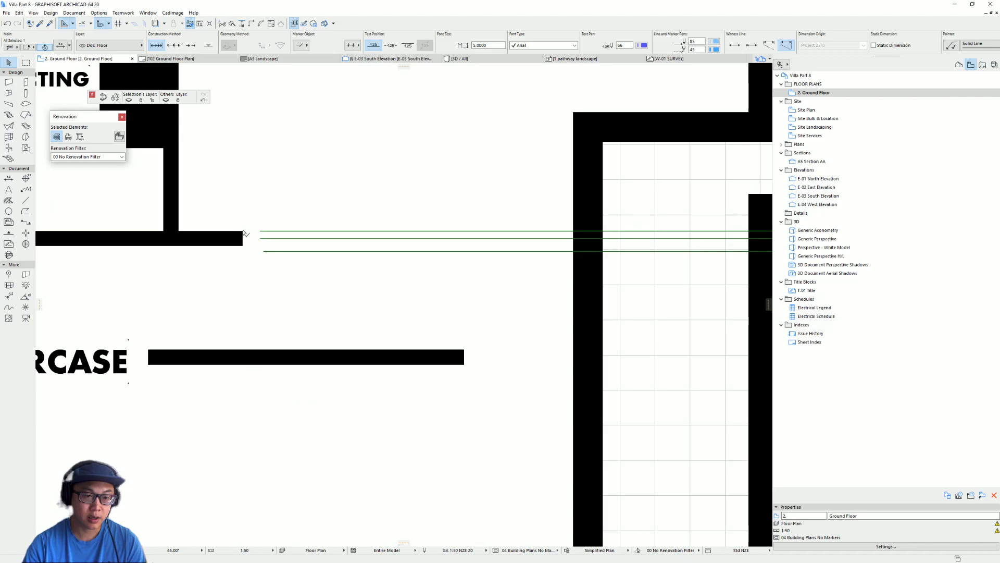
pyautogui.keyDown('ctrl'); pyautogui.click(242, 245); pyautogui.keyUp('ctrl')
# Delete the wall's centreline point from the innermost dimension chain, keeping the points on both wall faces
pyautogui.scroll(-3, 449, 263)
pyautogui.moveTo(625, 254); pyautogui.dragTo(303, 210, button='middle')
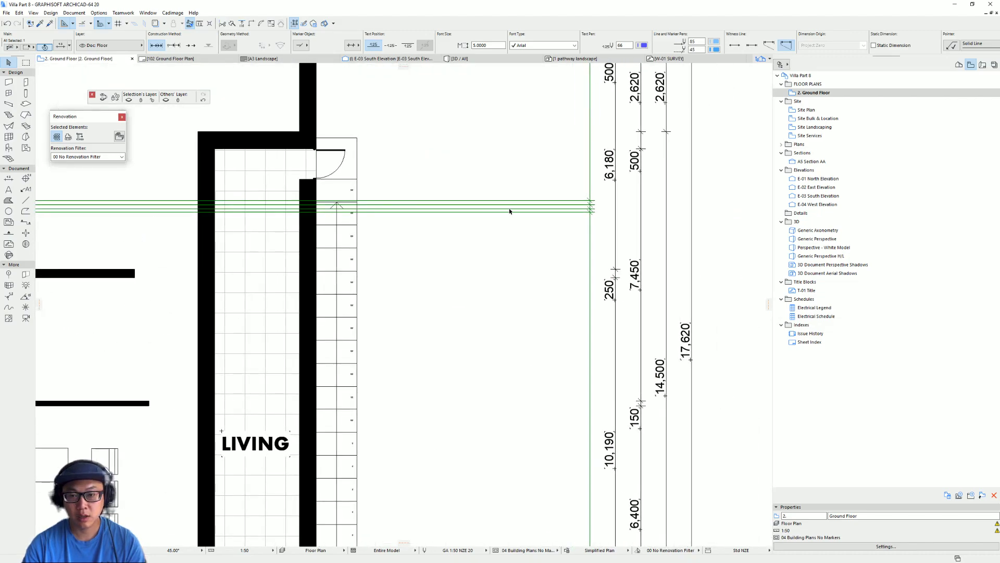
pyautogui.press('Escape')
pyautogui.click(591, 205)
pyautogui.press('Delete')
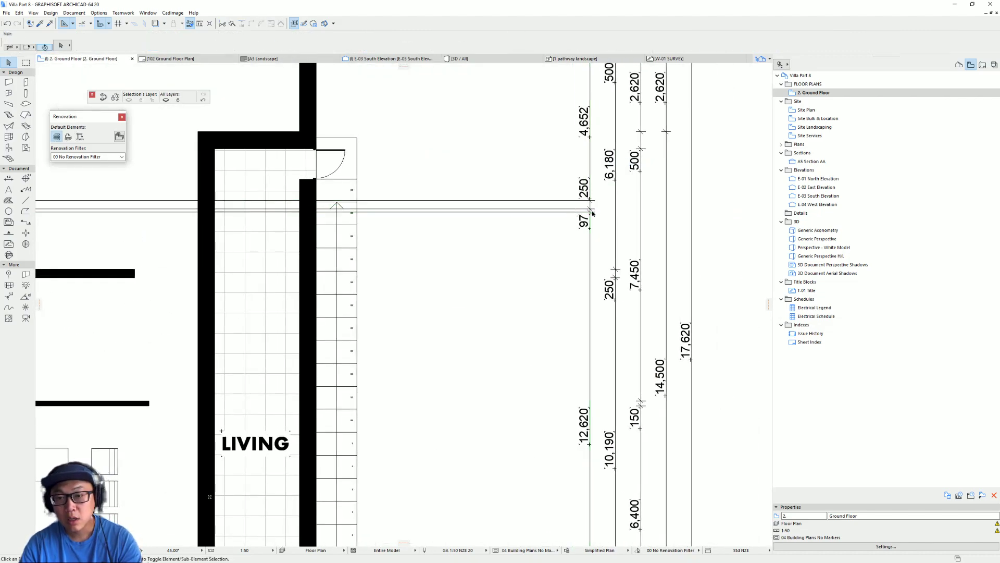
# Delete the extra point just below the wall beneath PROJECTING ROOM from the innermost dimension chain and hide the chain's witness lines
pyautogui.click(591, 212)
pyautogui.scroll(-3, 444, 246)
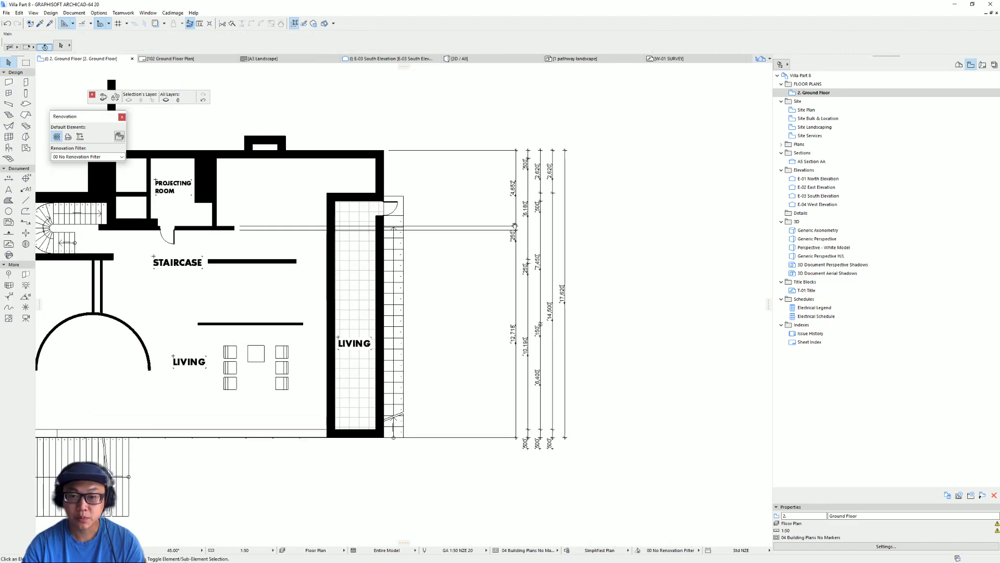
pyautogui.click(516, 211)
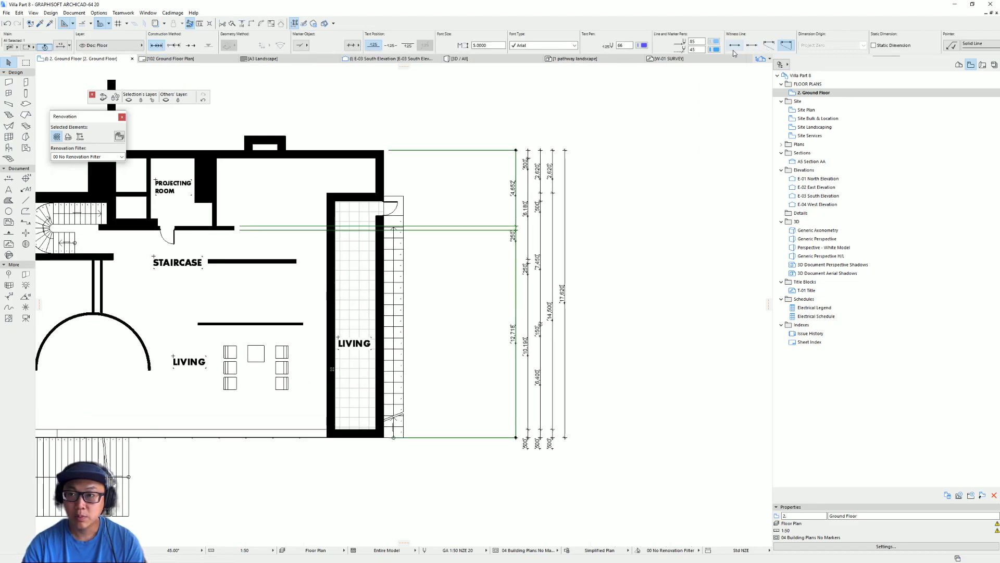
pyautogui.click(581, 212)
pyautogui.scroll(3, 583, 209)
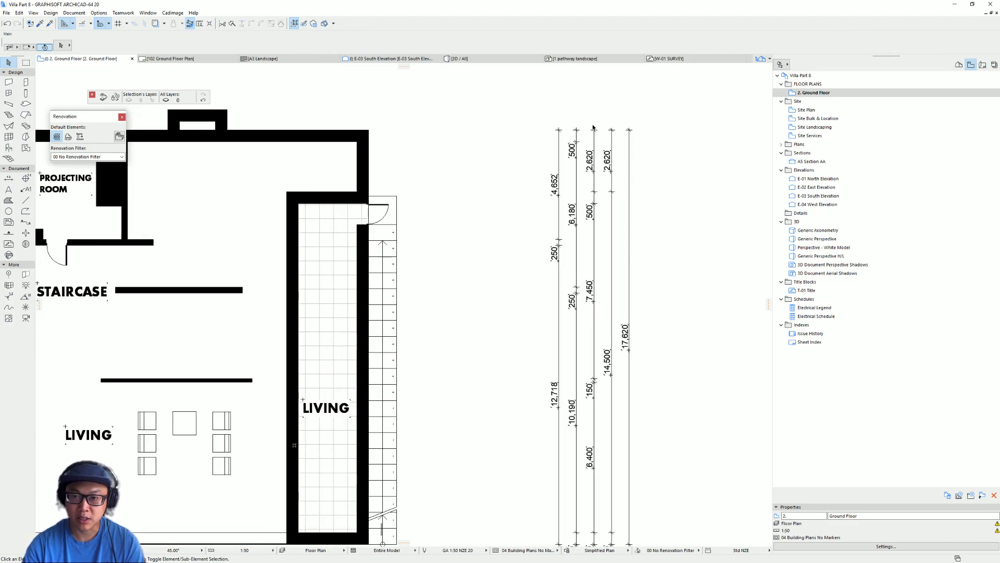
# Delete the northernmost point and both points of the 150 mm wall from the third dimension chain east of the plan
pyautogui.click(593, 131)
pyautogui.press('Delete')
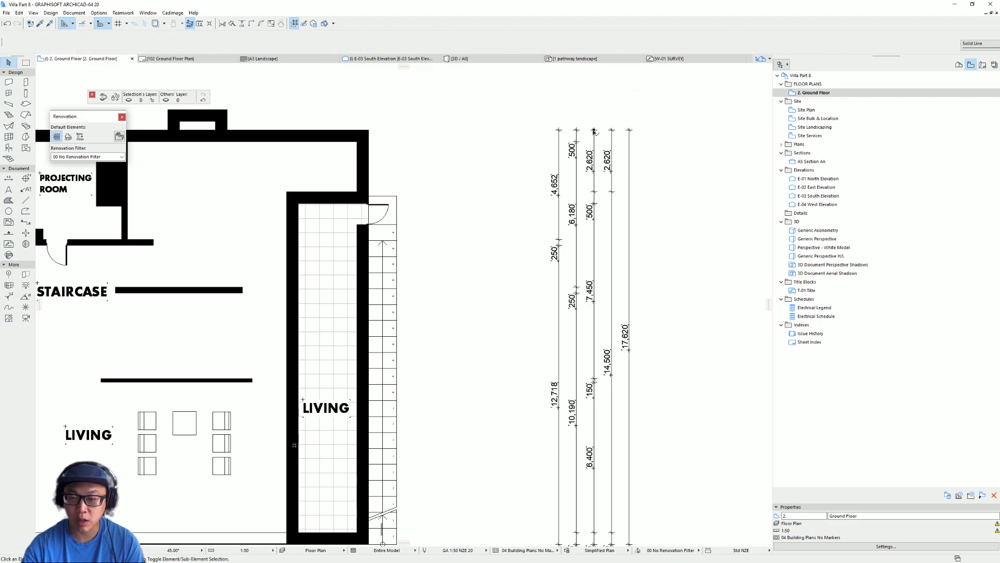
pyautogui.moveTo(615, 300); pyautogui.dragTo(567, 213, button='middle')
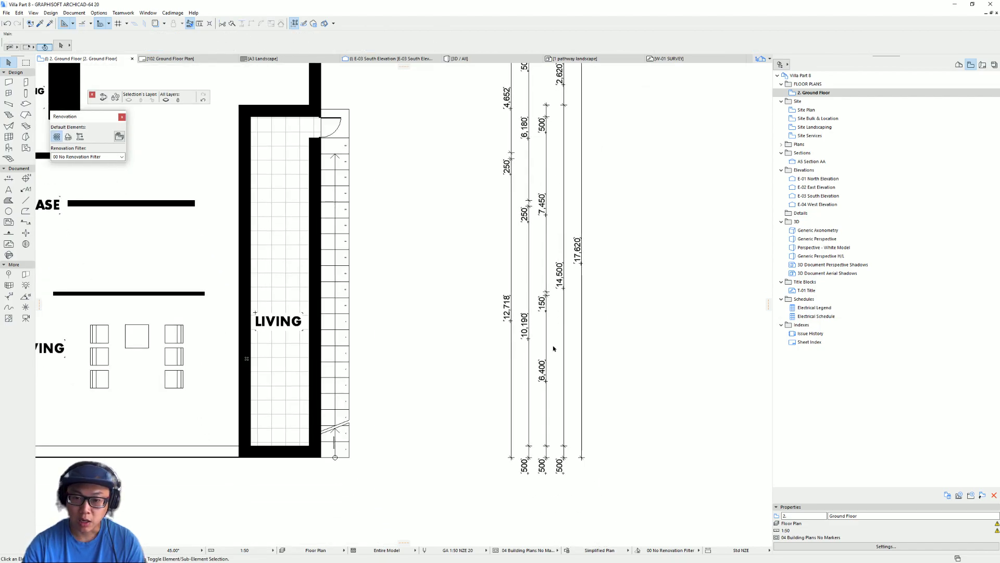
pyautogui.moveTo(546, 276); pyautogui.dragTo(553, 325, button='middle')
pyautogui.click(545, 314)
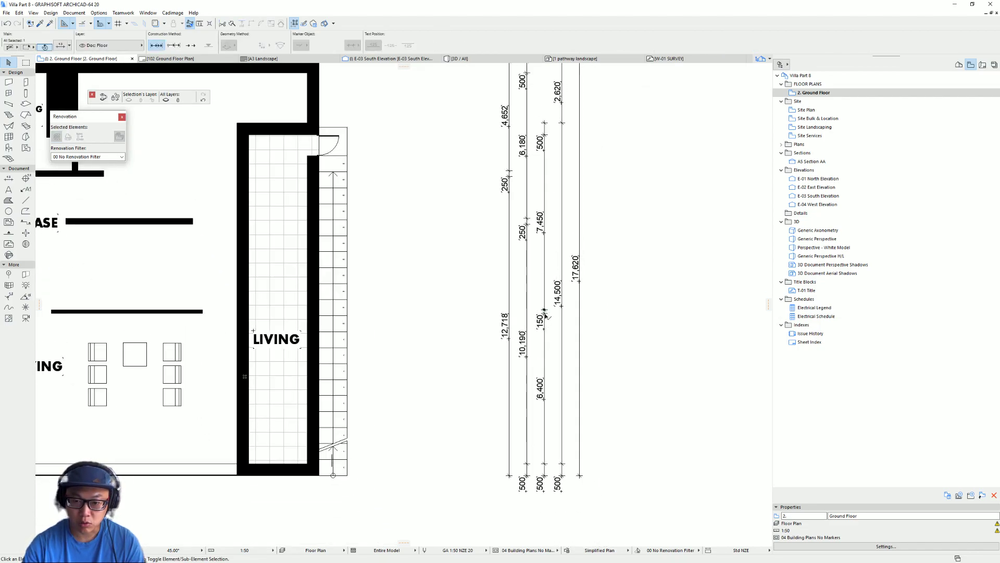
pyautogui.press('Delete')
pyautogui.click(545, 314)
pyautogui.press('Escape')
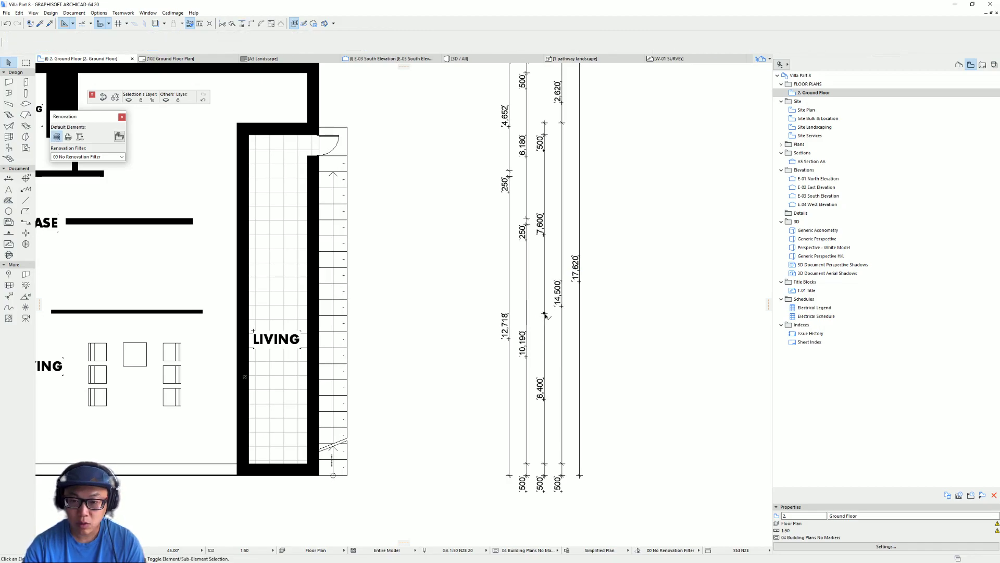
# Move the short freestanding wall beside the STAIRCASE label 1500 mm south at an angle of 90°
pyautogui.scroll(-3, 511, 260)
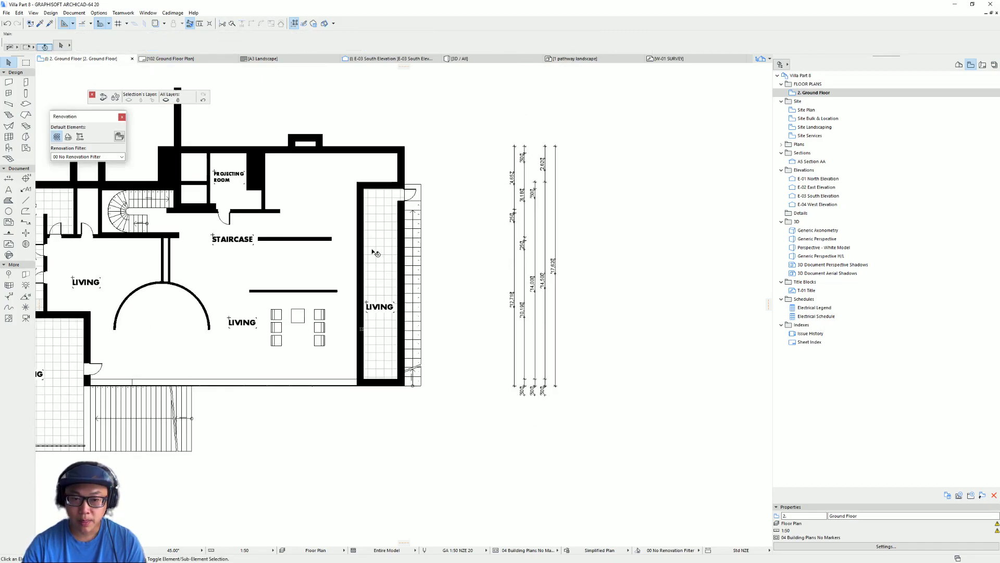
pyautogui.moveTo(341, 254); pyautogui.dragTo(429, 264, button='middle')
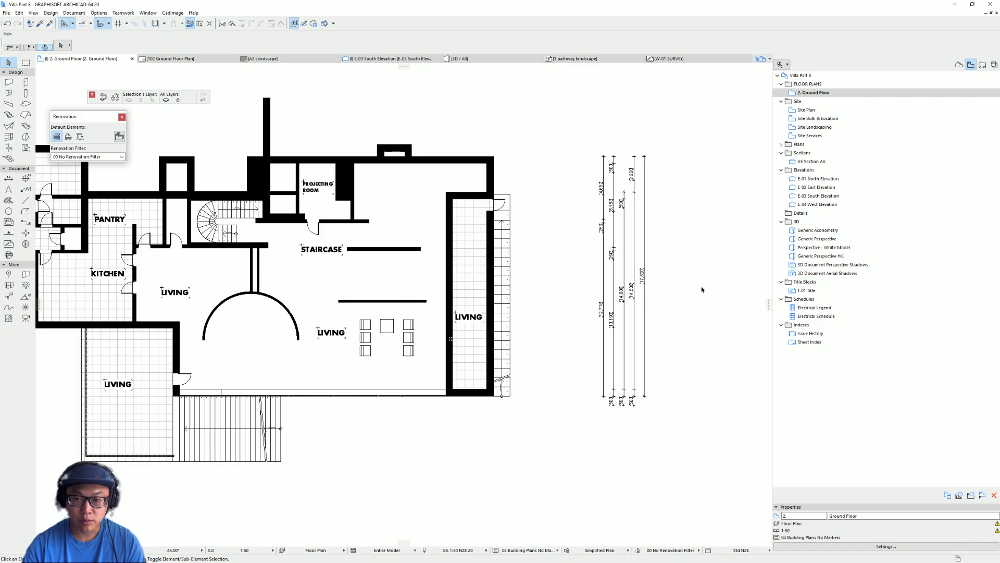
pyautogui.scroll(3, 432, 268)
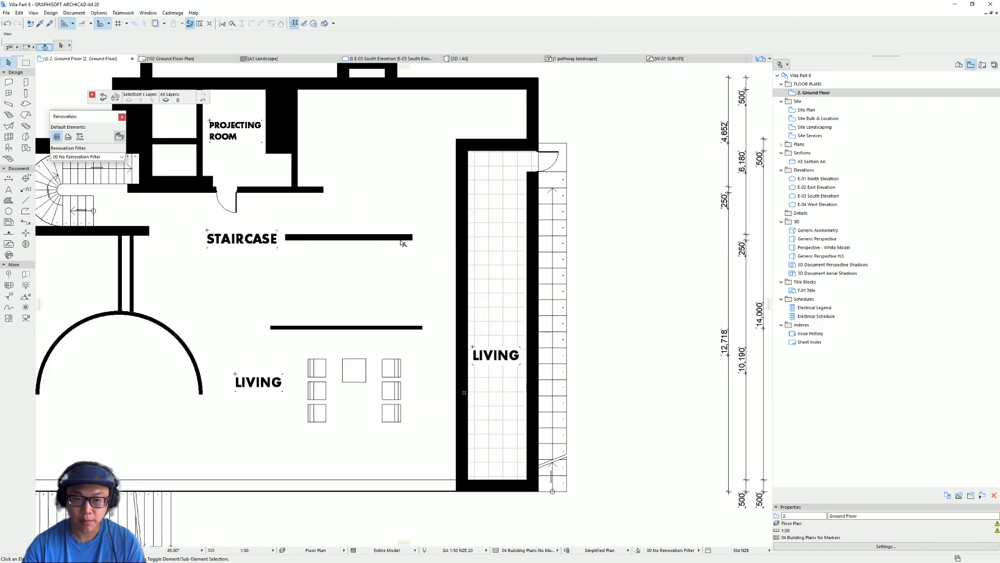
pyautogui.click(403, 241)
pyautogui.moveTo(404, 252); pyautogui.dragTo(311, 254, button='middle')
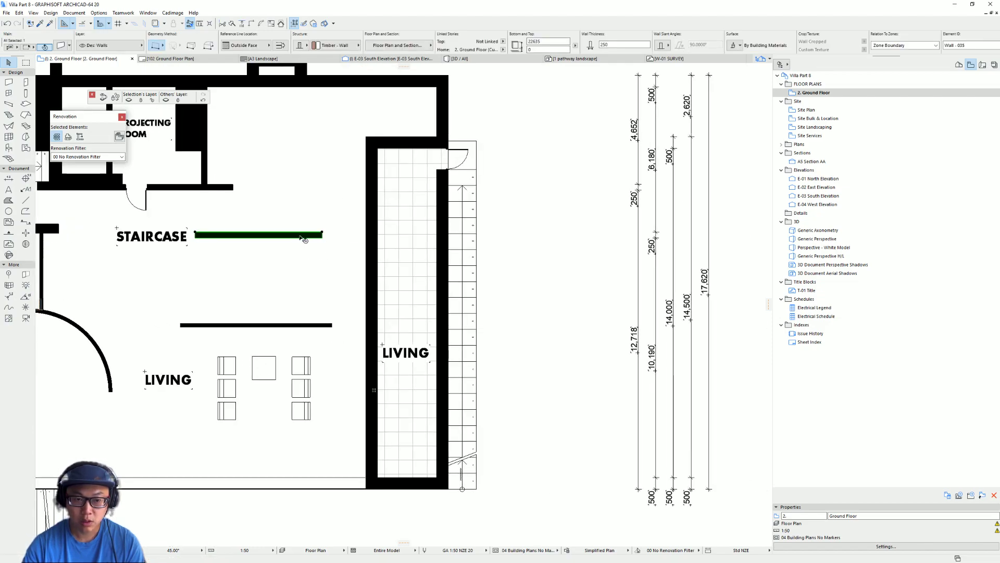
pyautogui.hotkey('ctrl', 'd')
pyautogui.click(300, 236)
pyautogui.moveTo(300, 254); pyautogui.dragTo(298, 274)
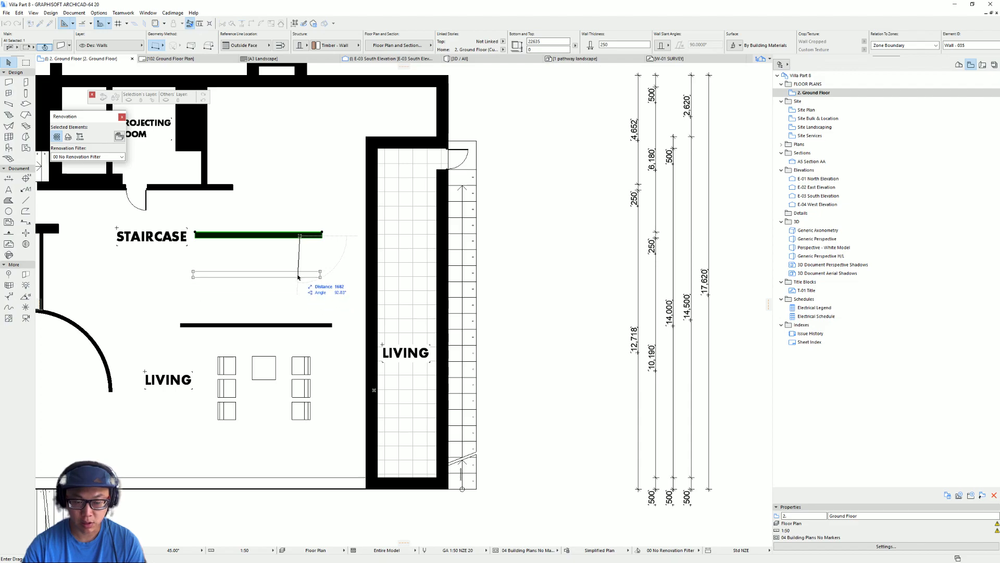
pyautogui.write('1500')
pyautogui.press('Tab')
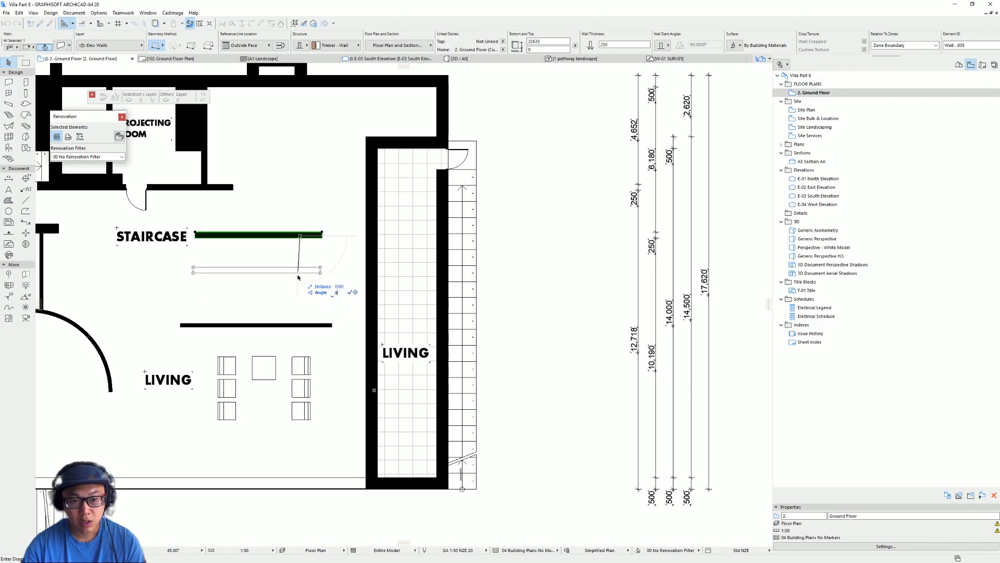
pyautogui.write('90')
pyautogui.press('Return')
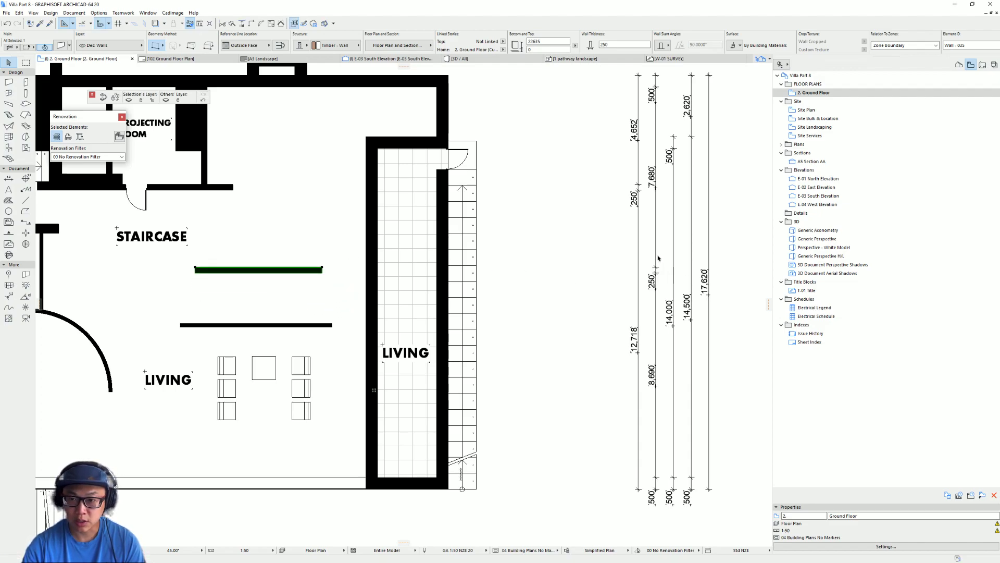
pyautogui.moveTo(666, 279); pyautogui.dragTo(637, 317, button='middle')
pyautogui.click(280, 333)
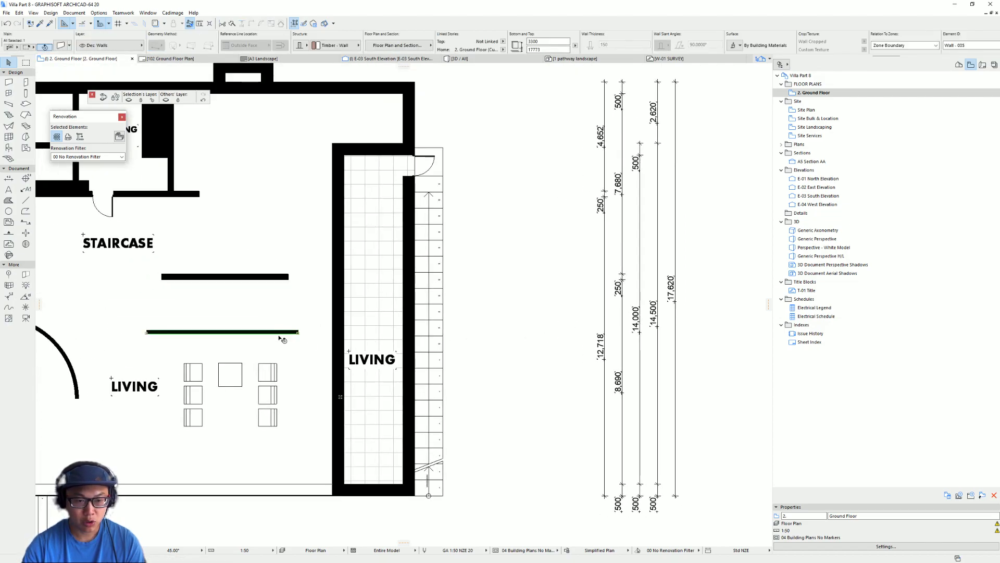
pyautogui.scroll(-2, 299, 315)
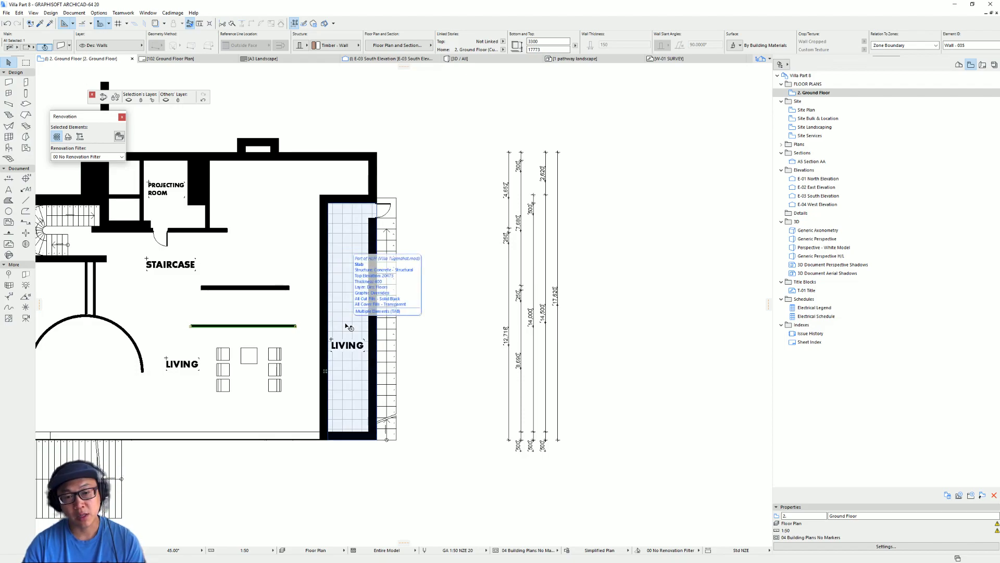
pyautogui.scroll(-3, 348, 327)
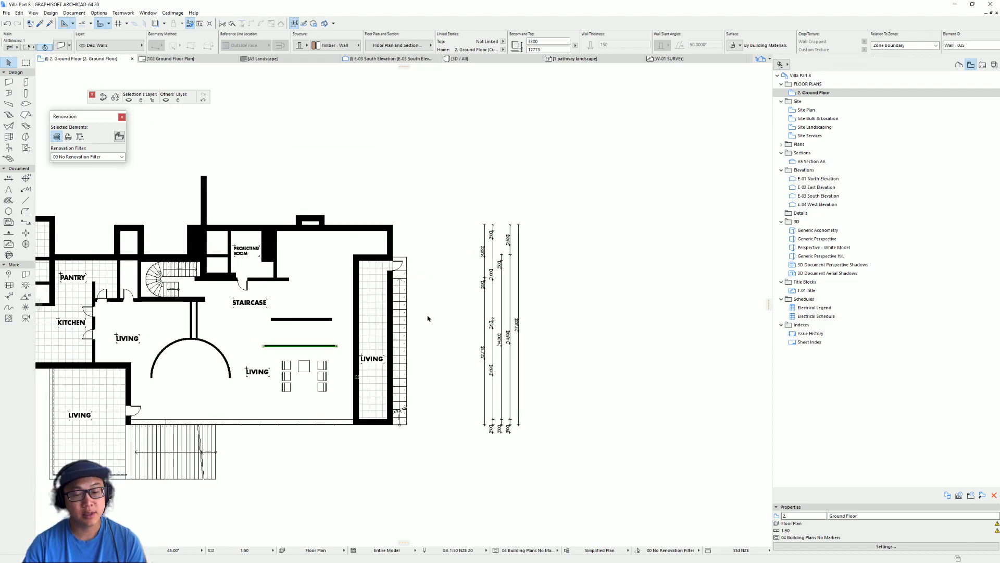
pyautogui.moveTo(428, 317)
pyautogui.mouseDown(button='middle')
pyautogui.moveTo(476, 307)
pyautogui.moveTo(573, 322)
pyautogui.mouseUp(button='middle')
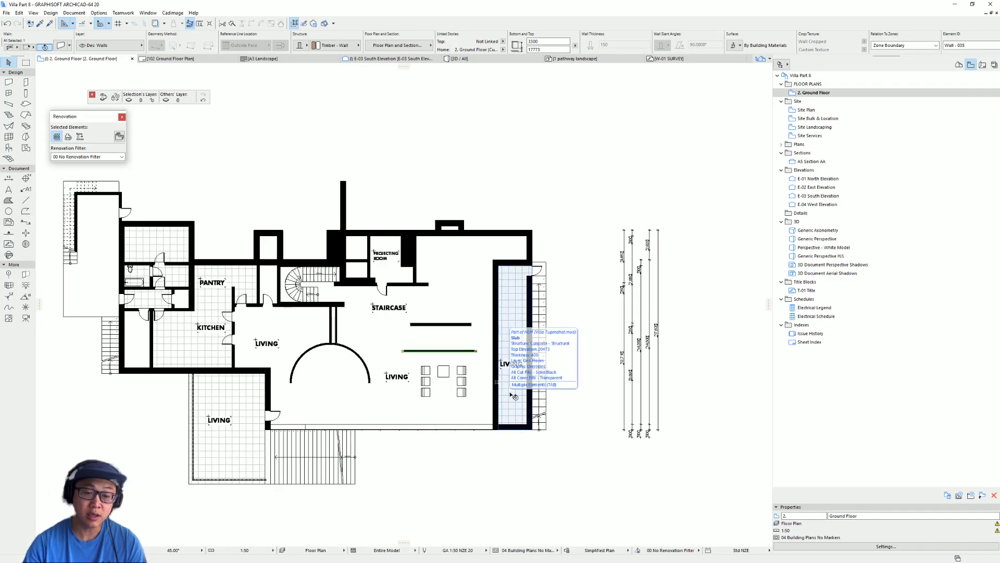
pyautogui.scroll(3, 496, 335)
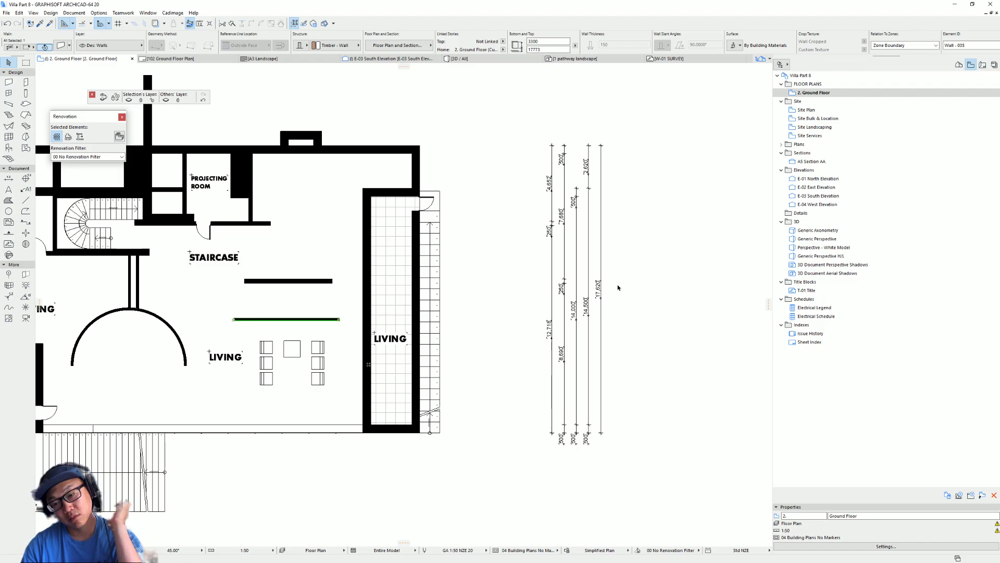
pyautogui.press('Escape')
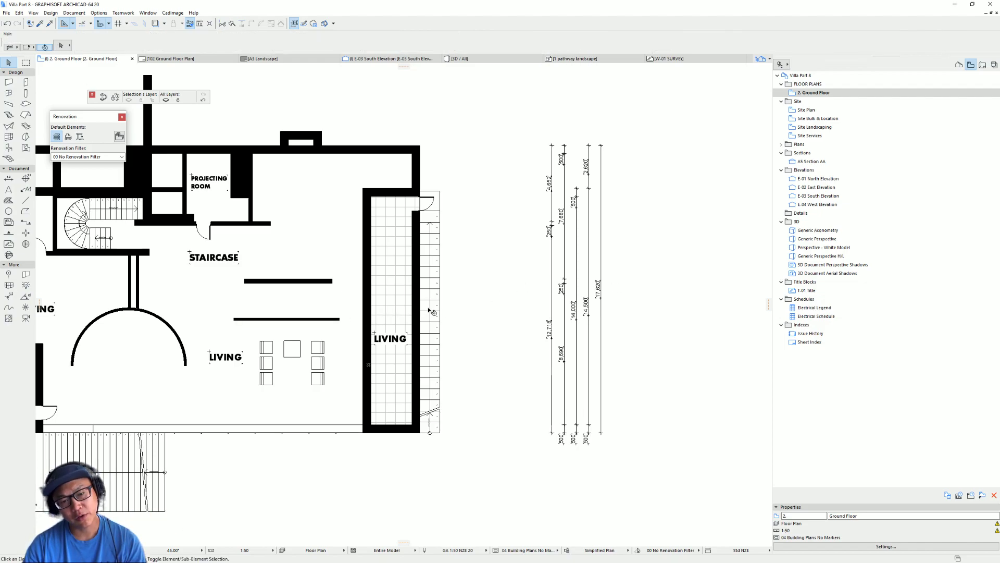
# Add both faces of the thin wall above the dining table to the second dimension chain east of the plan
pyautogui.click(565, 335)
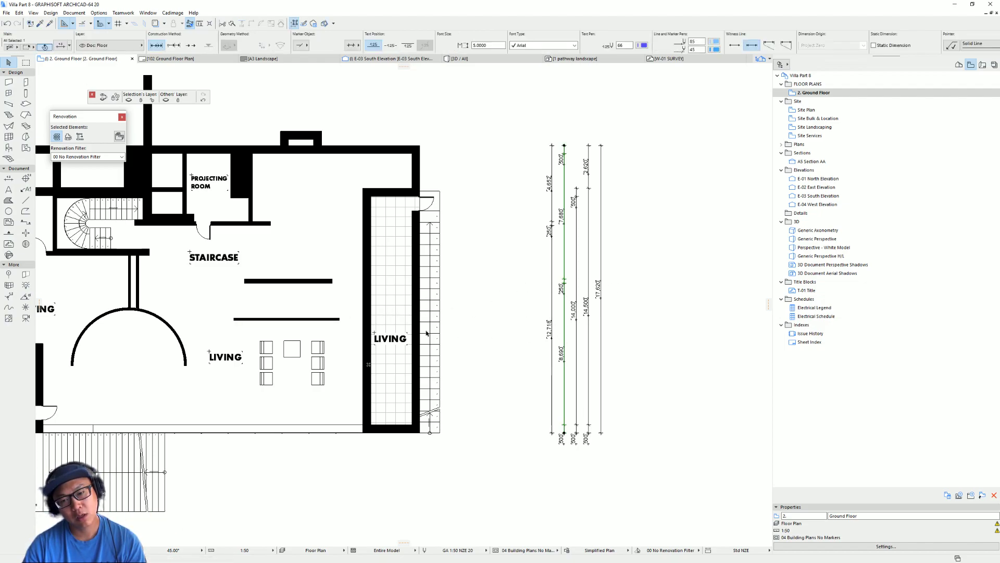
pyautogui.click(322, 319)
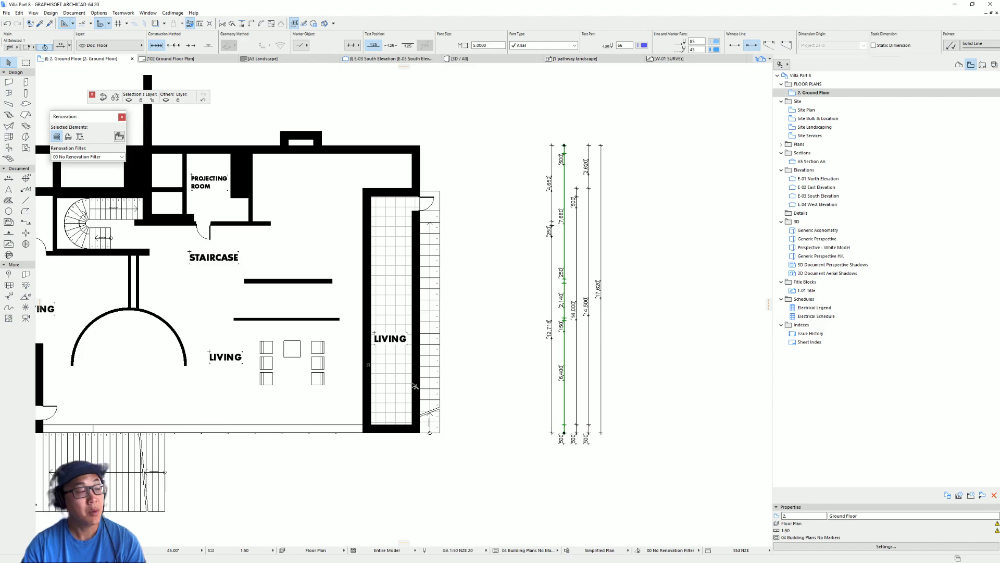
pyautogui.moveTo(536, 314); pyautogui.dragTo(497, 331, button='middle')
pyautogui.press('Escape')
pyautogui.scroll(-4, 497, 280)
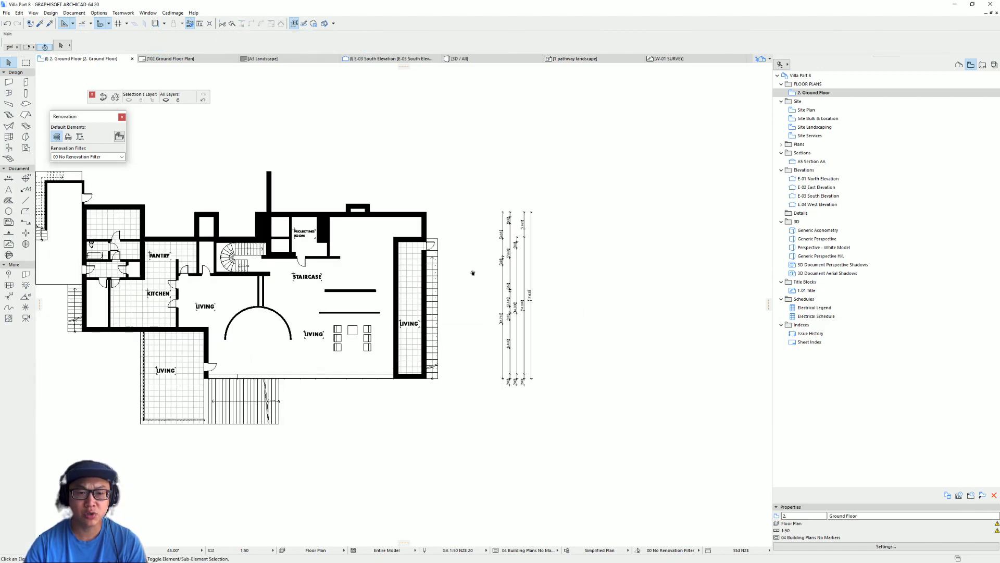
pyautogui.moveTo(489, 272); pyautogui.dragTo(565, 298, button='middle')
pyautogui.scroll(3, 549, 339)
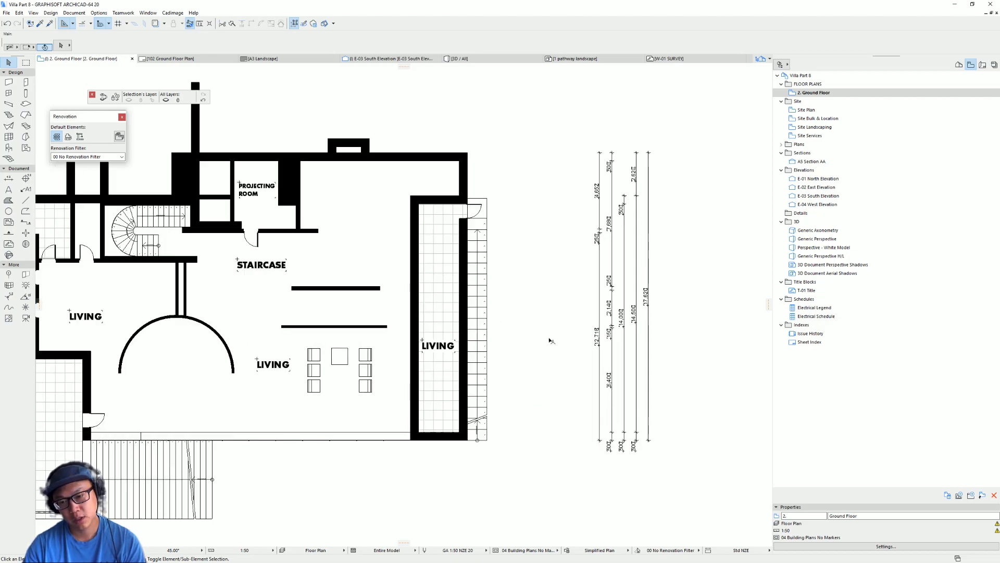
pyautogui.moveTo(549, 339); pyautogui.dragTo(587, 351, button='middle')
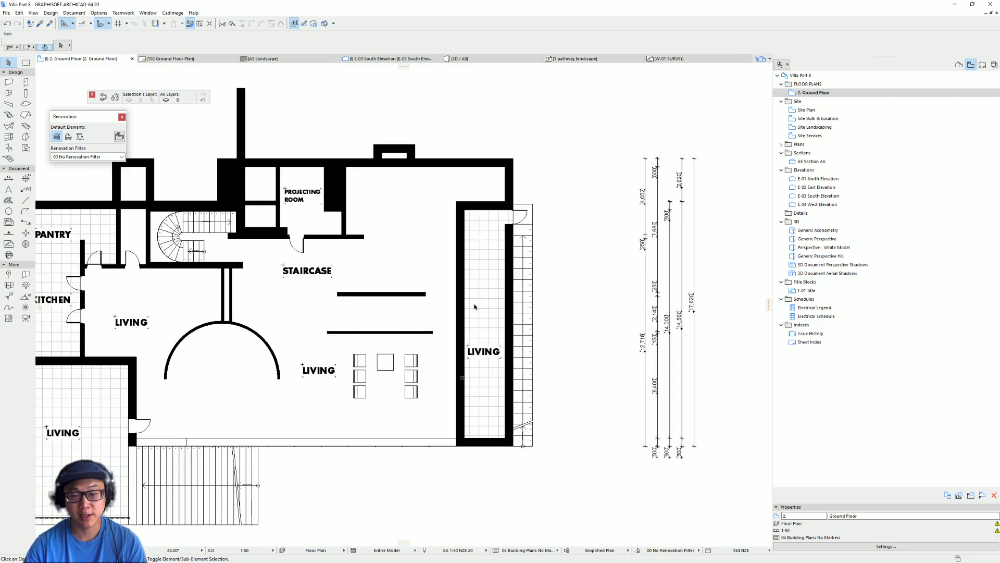
pyautogui.scroll(-1, 474, 306)
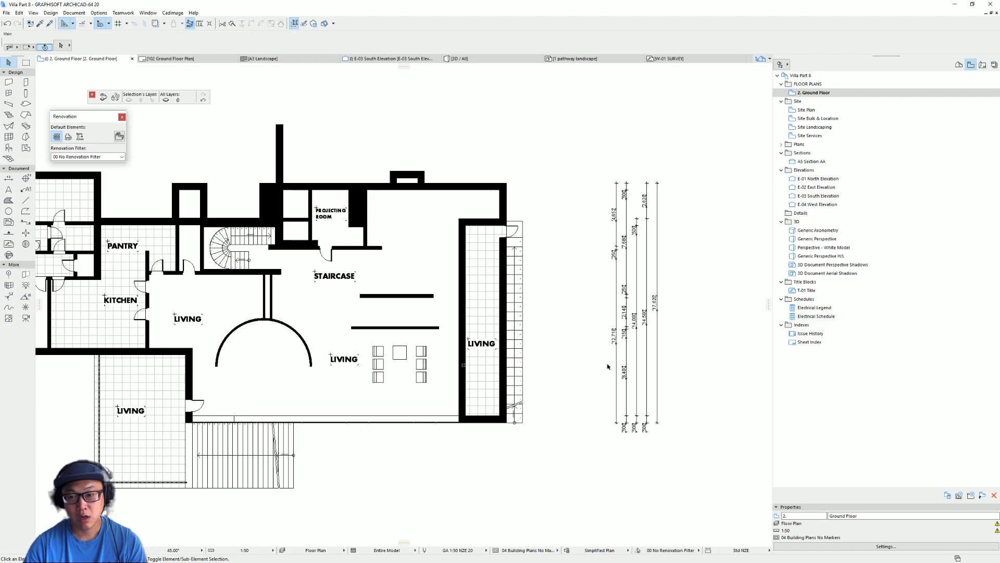
pyautogui.scroll(-2, 608, 367)
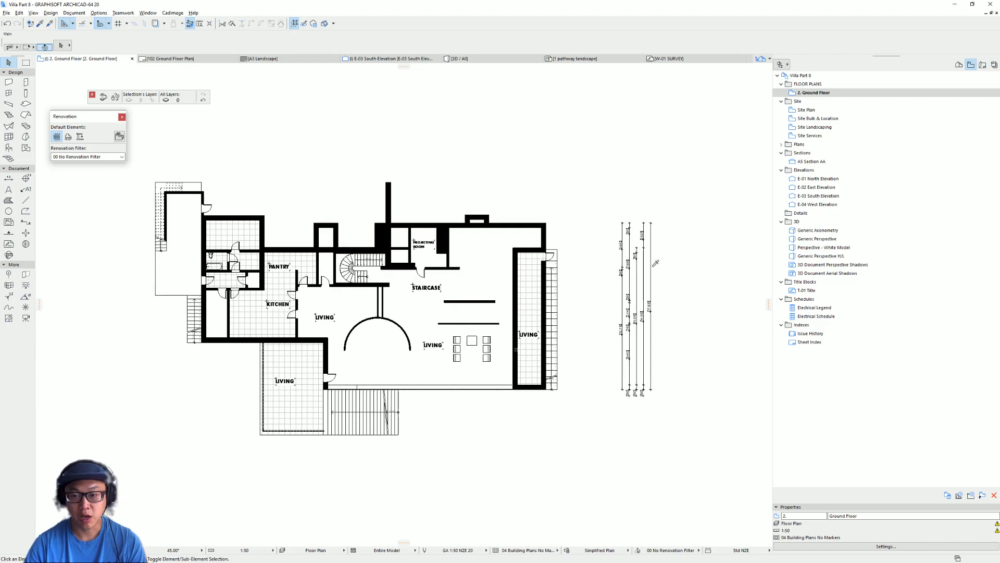
# Place an overall horizontal dimension above the plan between its outer west and east wall corners, reusing the existing dimension settings
pyautogui.keyDown('alt'); pyautogui.click(655, 266); pyautogui.keyUp('alt')
pyautogui.scroll(2, 248, 206)
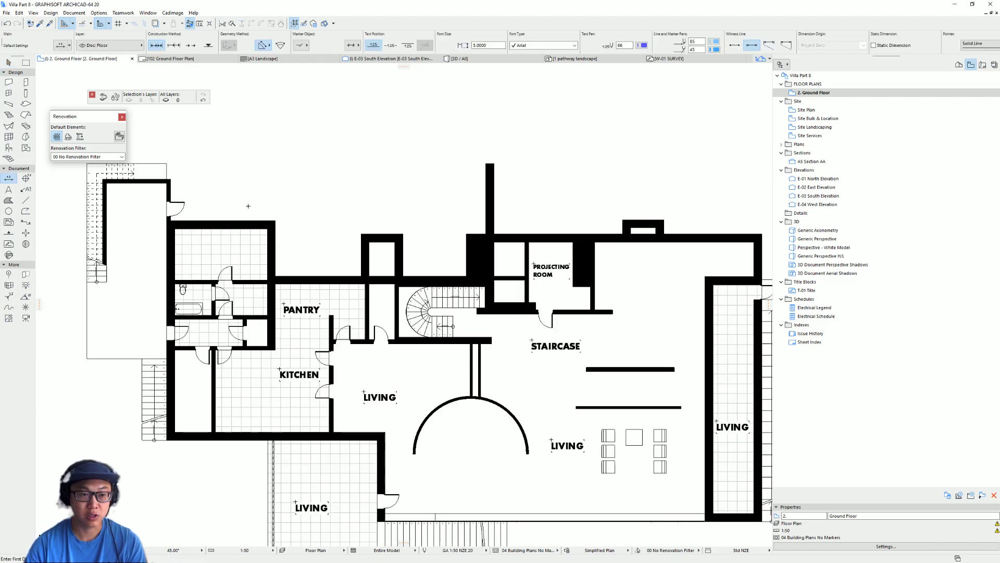
pyautogui.click(170, 179)
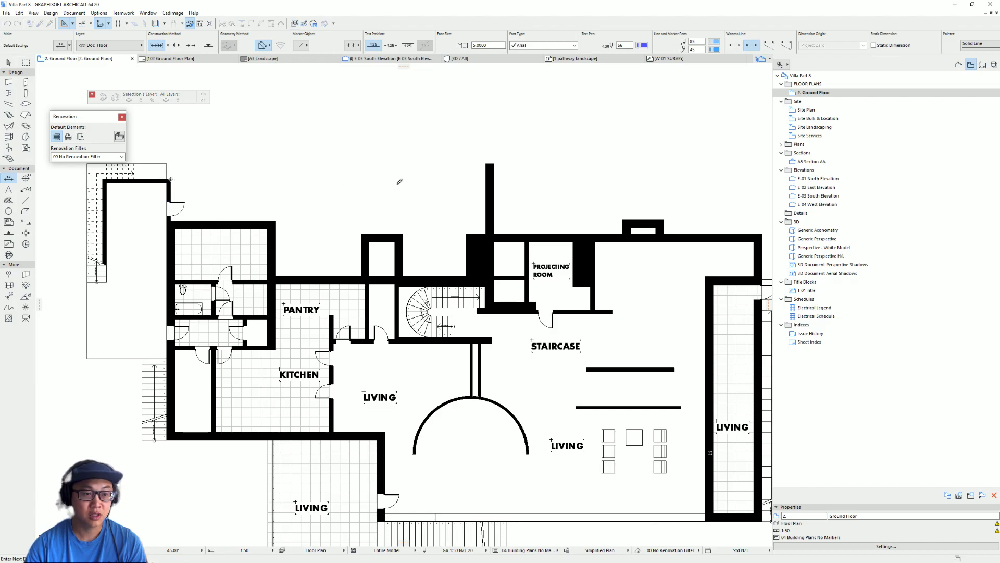
pyautogui.moveTo(761, 225); pyautogui.dragTo(657, 246, button='middle')
pyautogui.click(657, 254)
pyautogui.rightClick(537, 144)
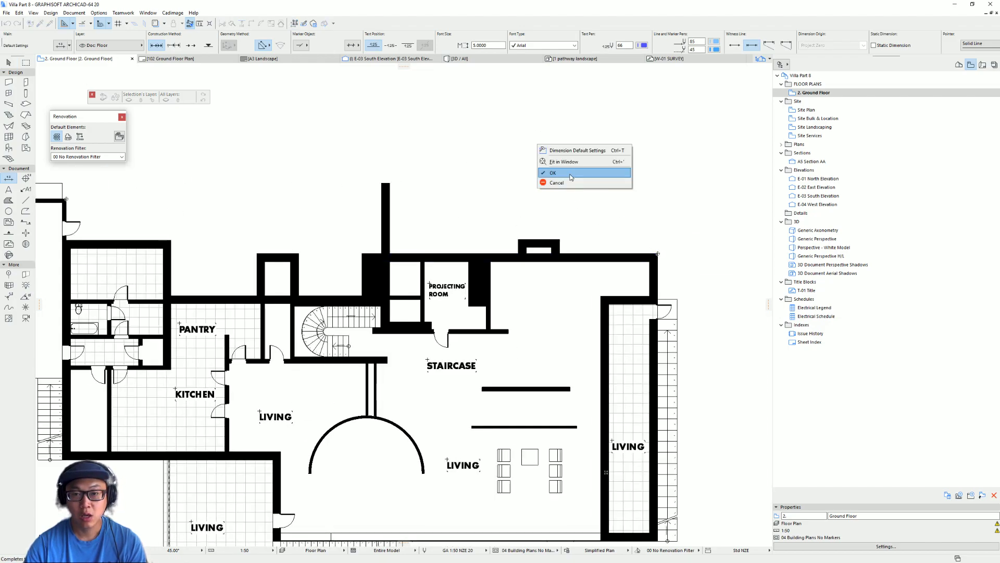
pyautogui.click(570, 175)
pyautogui.scroll(-2, 341, 152)
pyautogui.moveTo(341, 153); pyautogui.dragTo(353, 204, button='middle')
pyautogui.click(325, 177)
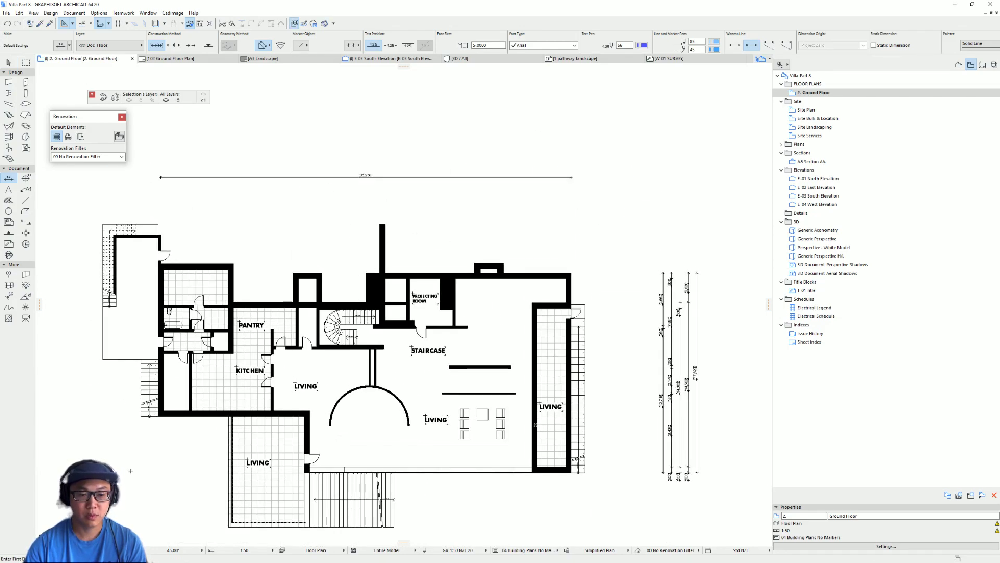
# Move the overall horizontal dimension line closer to the north side of the building
pyautogui.moveTo(395, 387); pyautogui.dragTo(420, 308, button='middle')
pyautogui.scroll(3, 450, 166)
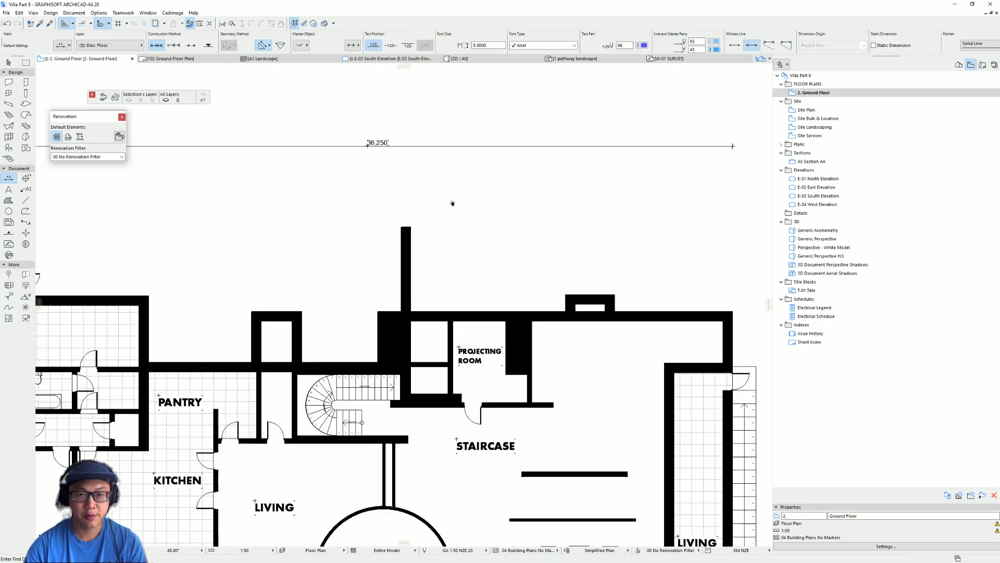
pyautogui.click(433, 150)
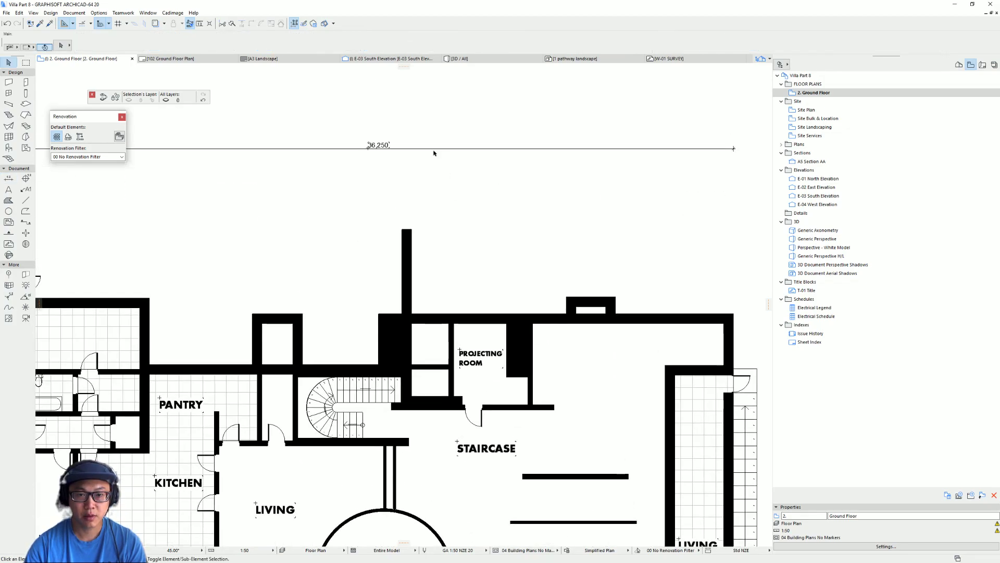
pyautogui.click(466, 149)
pyautogui.click(463, 182)
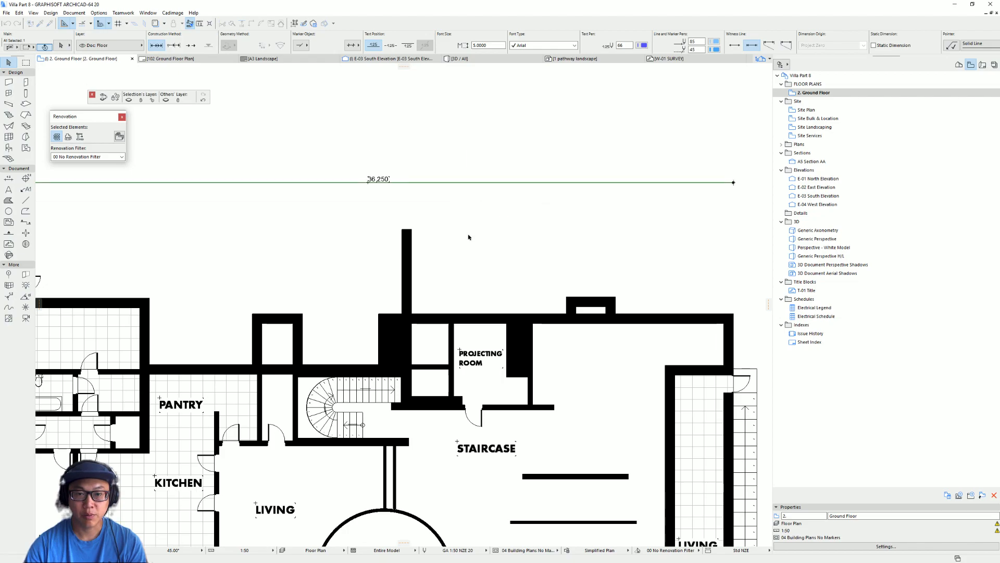
# Place a copy of the overall horizontal dimension between the original line and the building
pyautogui.hotkey('ctrl', 'shift', 'd')
pyautogui.click(453, 182)
pyautogui.click(453, 209)
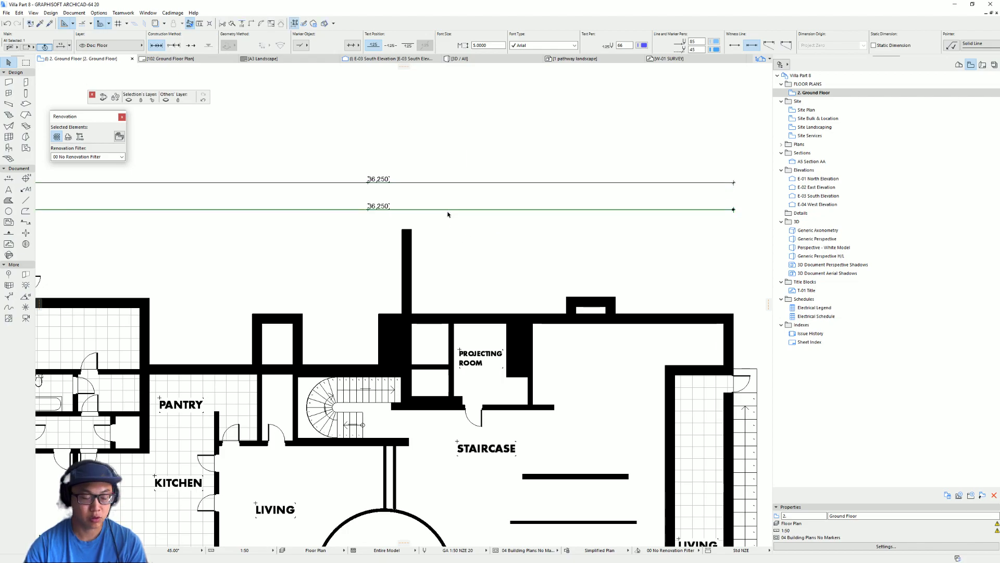
# Add both faces of the wall projecting north beside the staircase to the copied dimension chain above the plan
pyautogui.keyDown('ctrl'); pyautogui.click(407, 232); pyautogui.keyUp('ctrl')
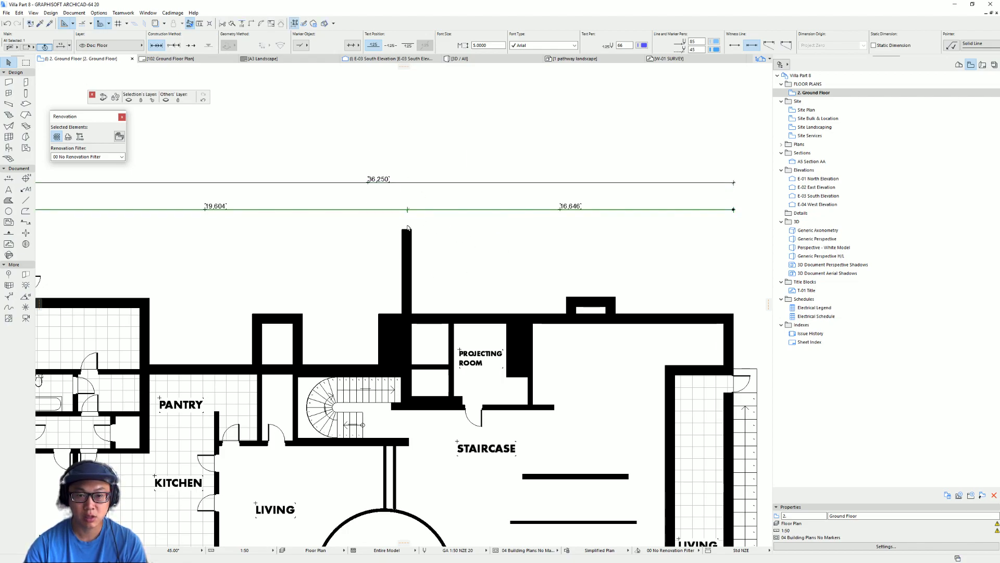
pyautogui.keyDown('ctrl'); pyautogui.click(402, 232); pyautogui.keyUp('ctrl')
pyautogui.keyDown('ctrl'); pyautogui.click(412, 232); pyautogui.keyUp('ctrl')
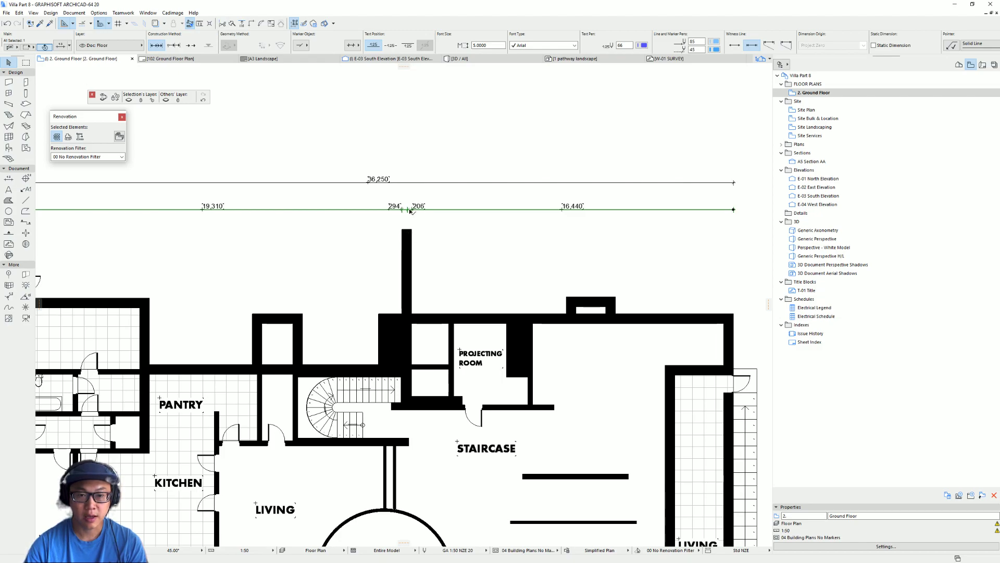
pyautogui.press('Escape')
pyautogui.scroll(-3, 395, 221)
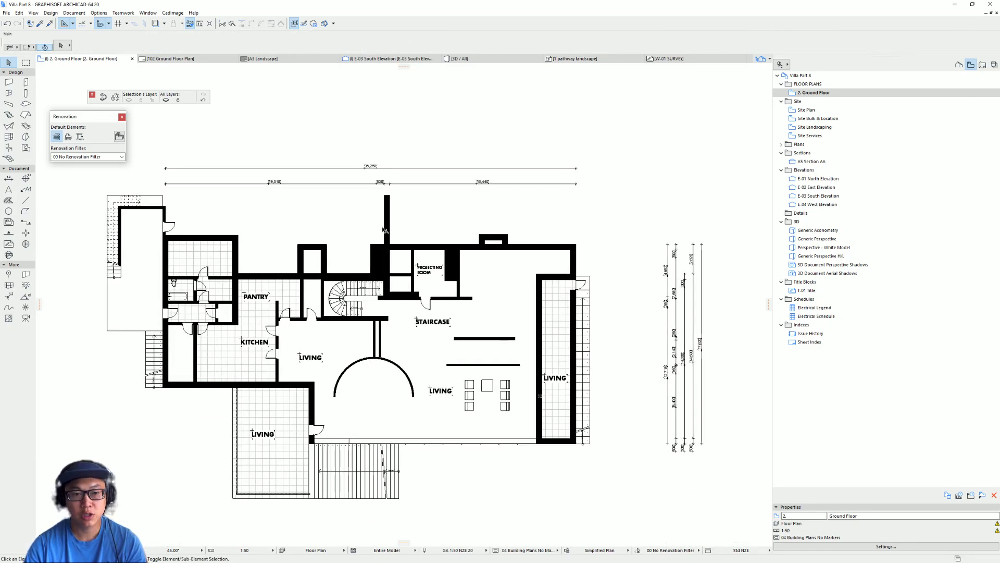
pyautogui.scroll(-2, 572, 292)
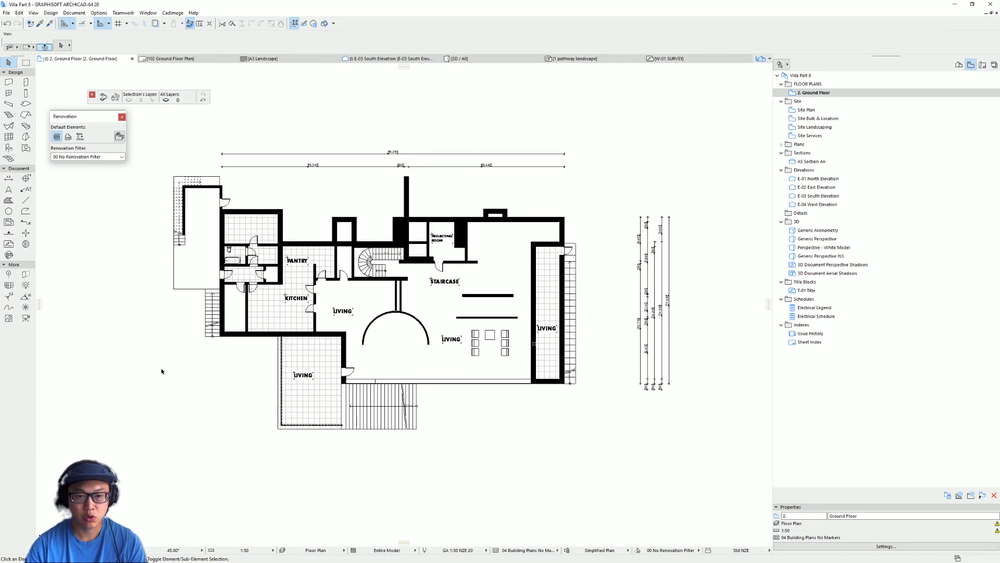
# Delete all manually placed dimension chains east and north of the building
pyautogui.moveTo(614, 229); pyautogui.dragTo(556, 266, button='middle')
pyautogui.moveTo(621, 291); pyautogui.dragTo(567, 245)
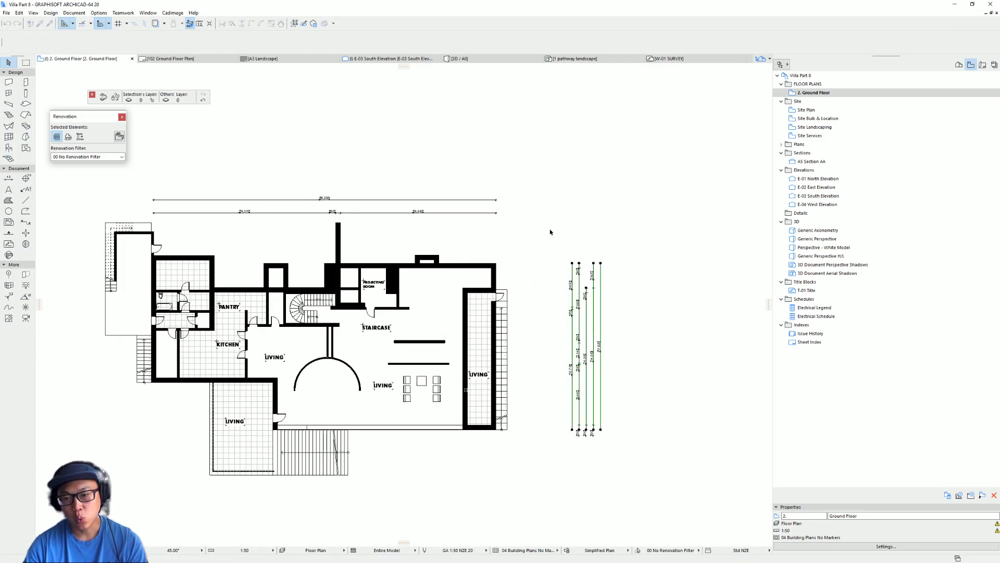
pyautogui.press('Delete')
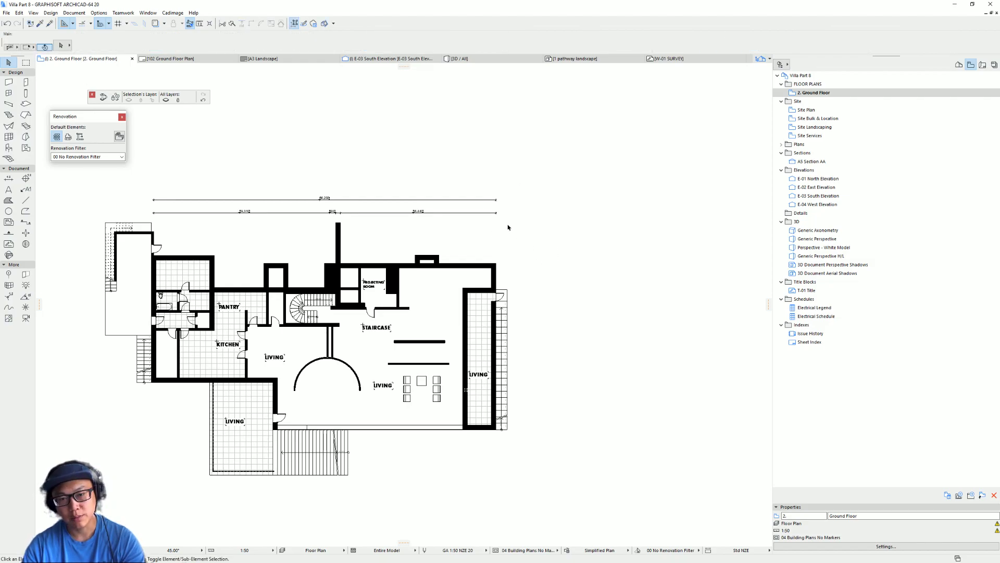
pyautogui.moveTo(508, 227); pyautogui.dragTo(442, 168)
pyautogui.press('Delete')
pyautogui.moveTo(388, 221); pyautogui.dragTo(457, 219, button='middle')
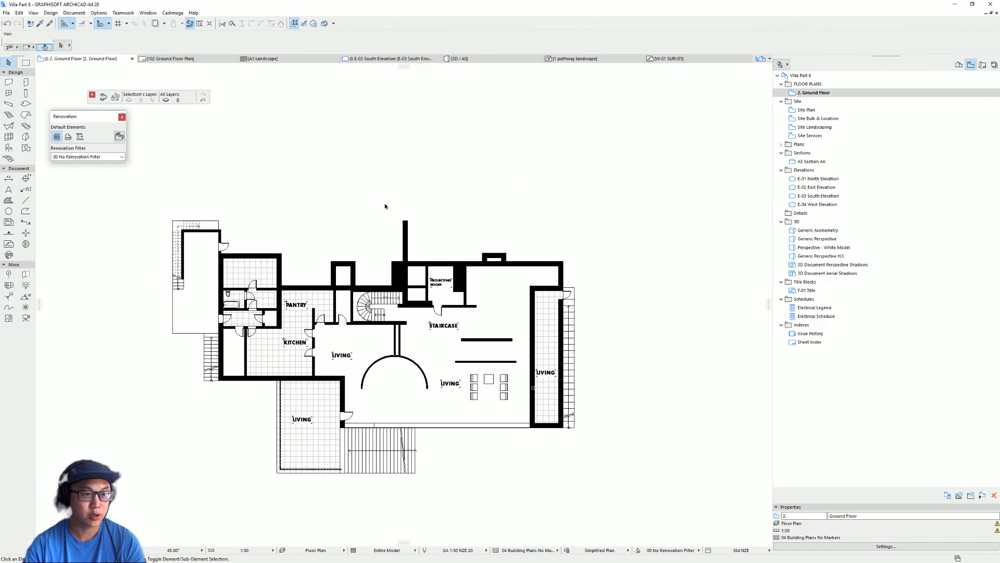
# Select all walls of the ground floor plan at once, with the Wall tool active
pyautogui.moveTo(385, 207); pyautogui.dragTo(352, 168, button='middle')
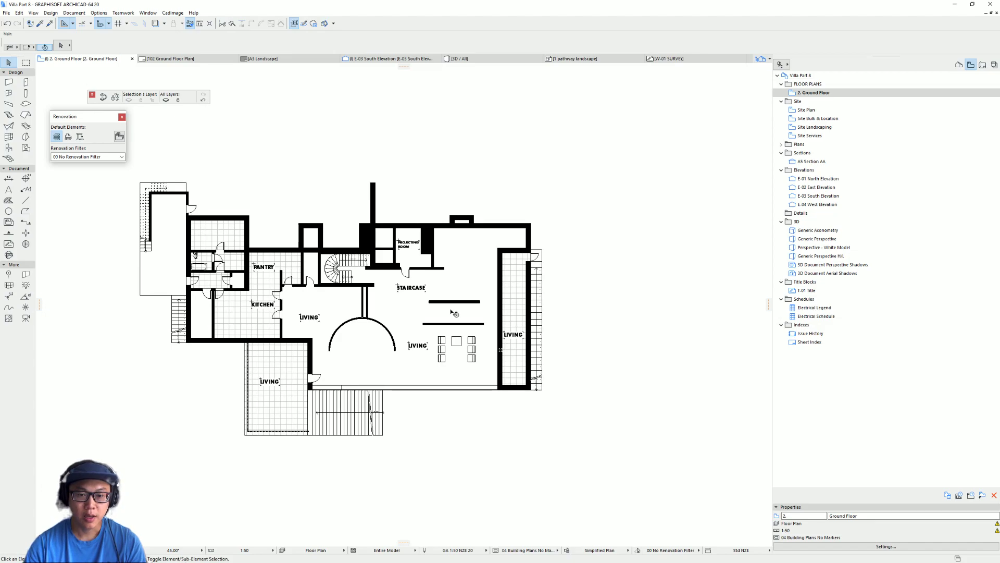
pyautogui.scroll(3, 295, 351)
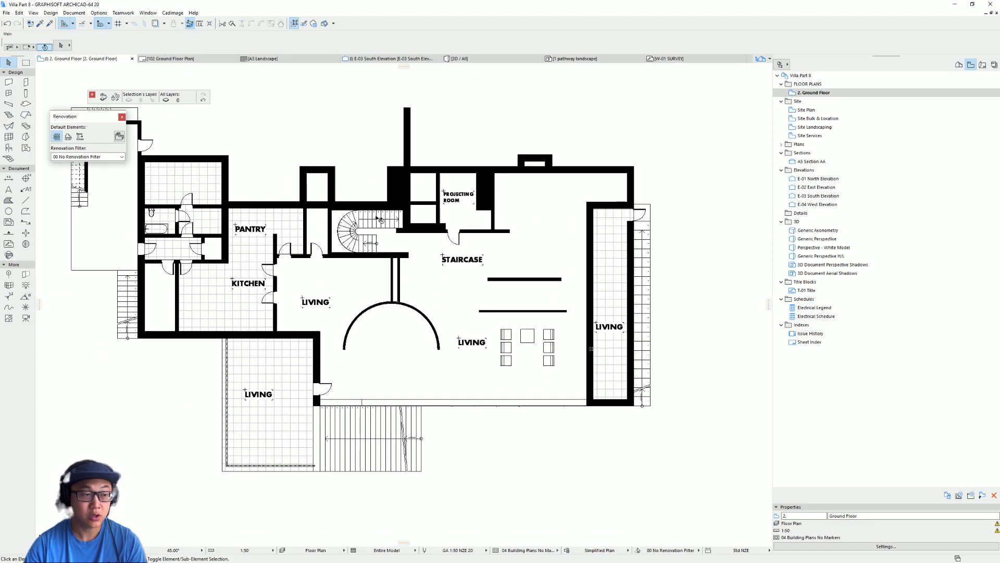
pyautogui.click(405, 200)
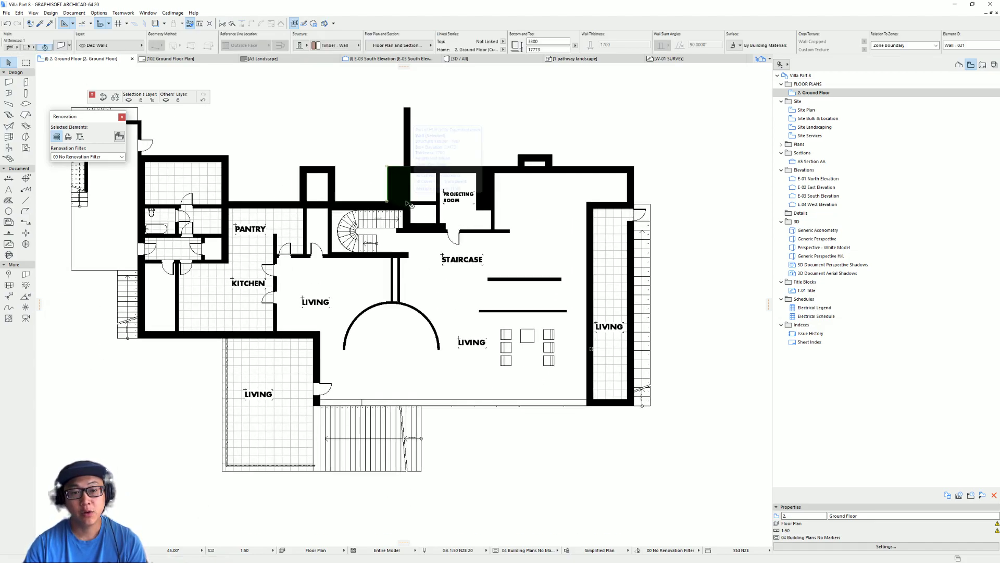
pyautogui.click(8, 82)
pyautogui.press('Escape')
pyautogui.hotkey('ctrl', 'a')
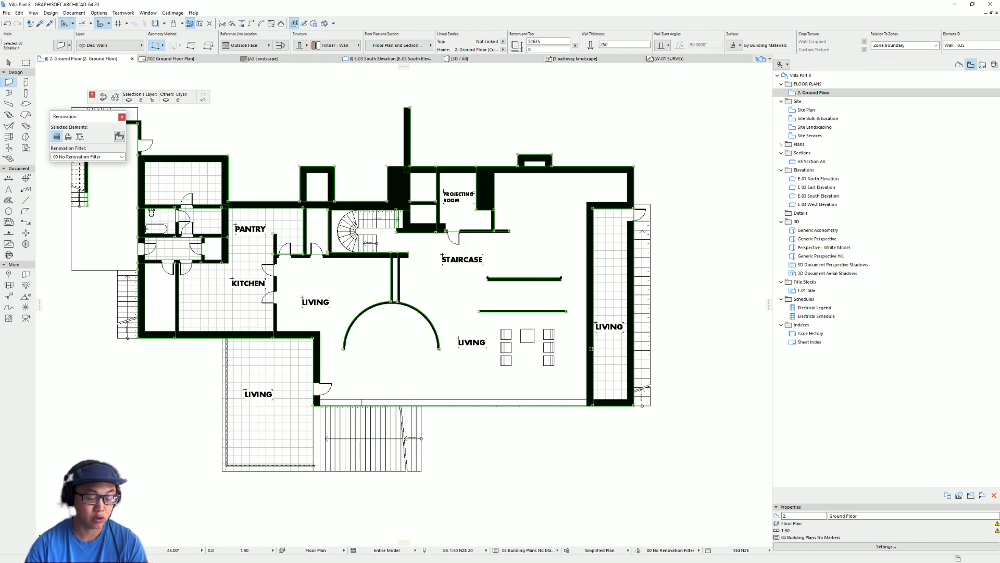
pyautogui.moveTo(409, 298); pyautogui.dragTo(423, 302, button='middle')
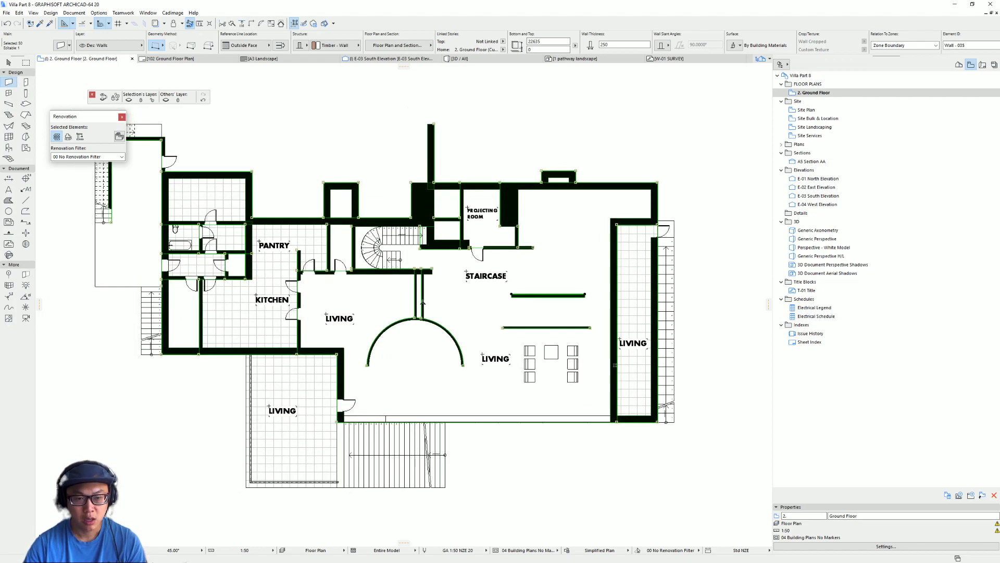
pyautogui.scroll(-3, 317, 310)
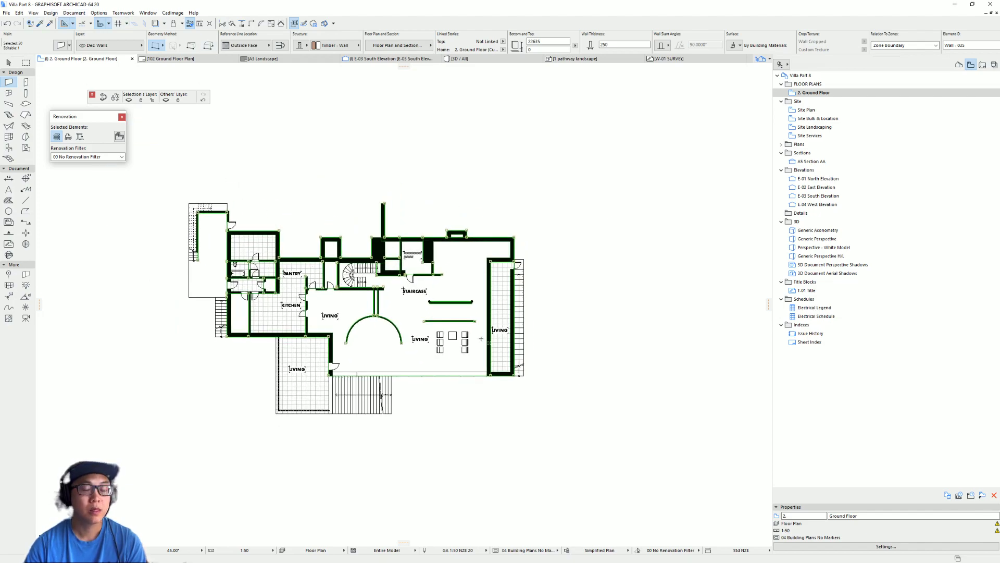
# Run automatic exterior dimensioning on the selected walls with opening dimensions off, 750 between dimension lines, and dimensions on four sides
pyautogui.click(65, 13)
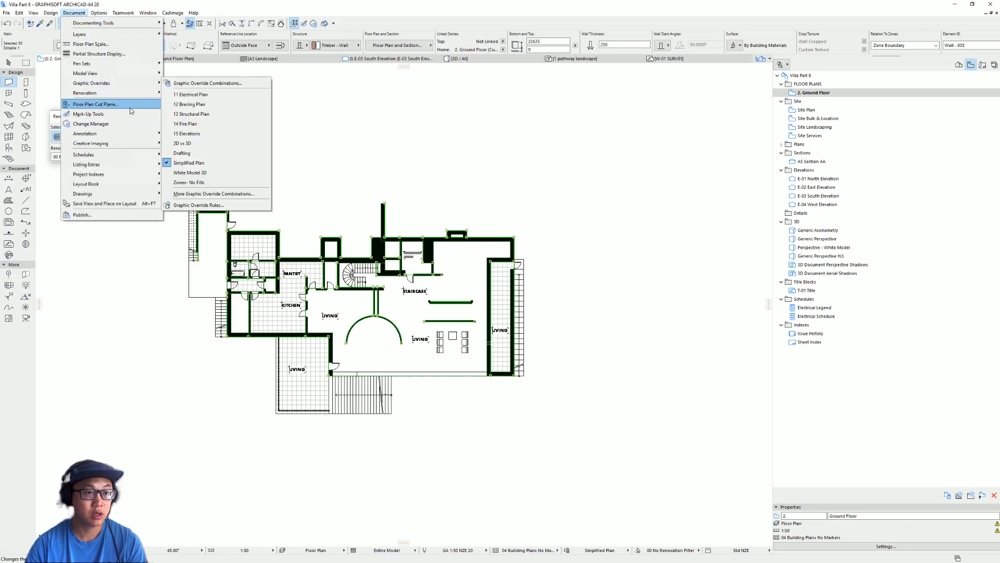
pyautogui.moveTo(133, 137)
pyautogui.moveTo(215, 157)
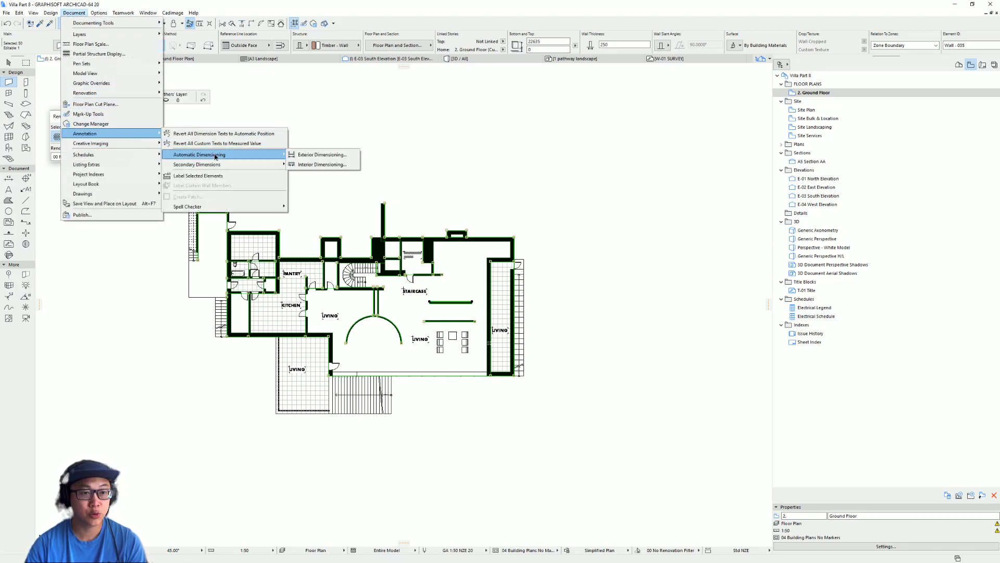
pyautogui.click(339, 159)
pyautogui.moveTo(521, 111); pyautogui.dragTo(646, 134)
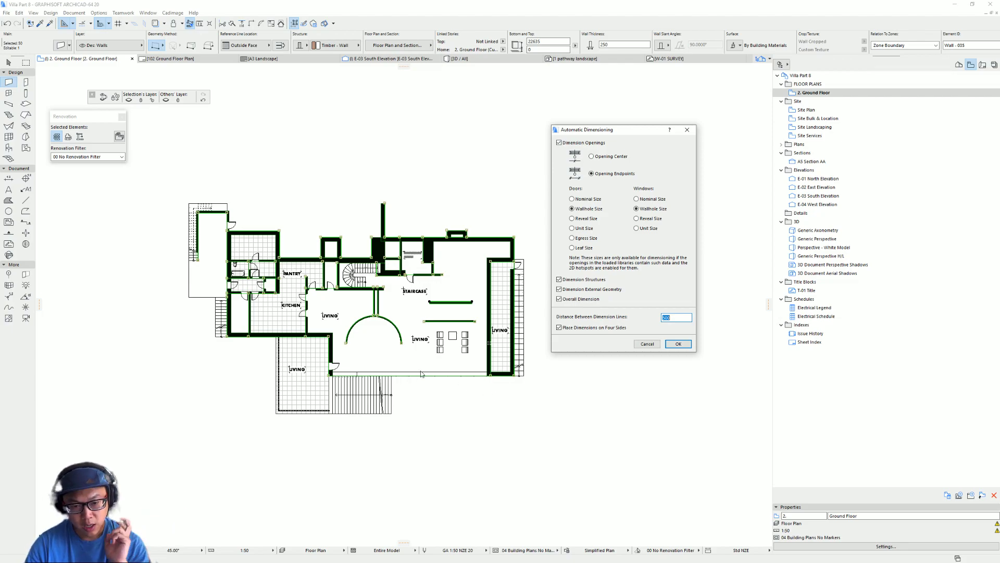
pyautogui.click(581, 144)
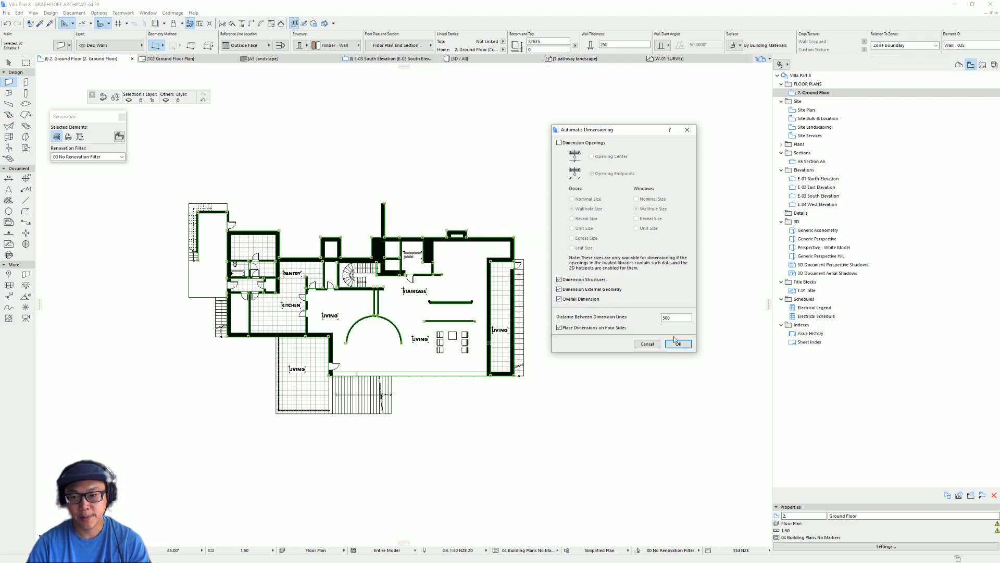
pyautogui.moveTo(675, 317); pyautogui.dragTo(559, 318)
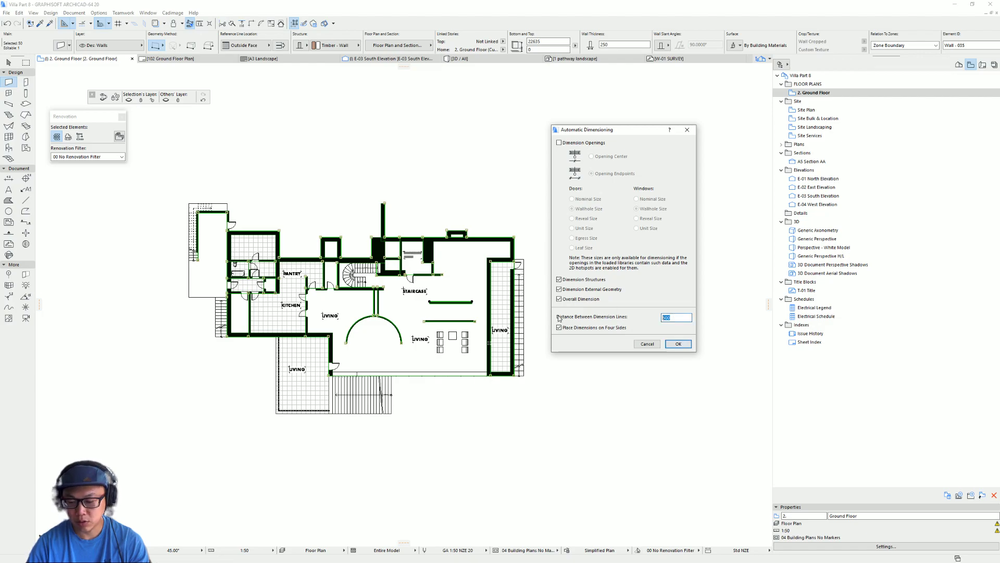
pyautogui.write('75')
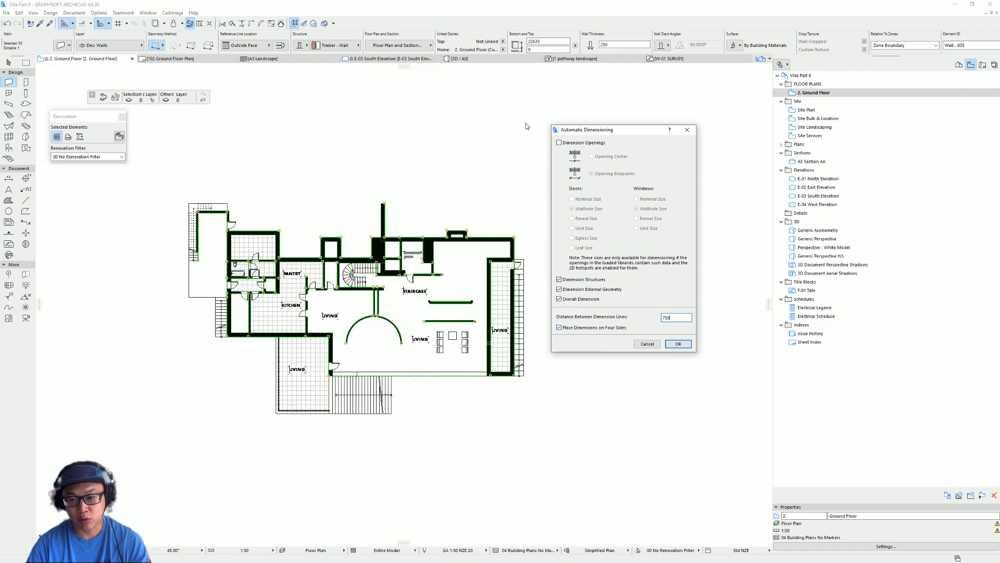
pyautogui.click(679, 344)
# Align the automatic dimensions with the building's outer east wall, place them east of the plan, and clear the wall selection
pyautogui.scroll(2, 527, 329)
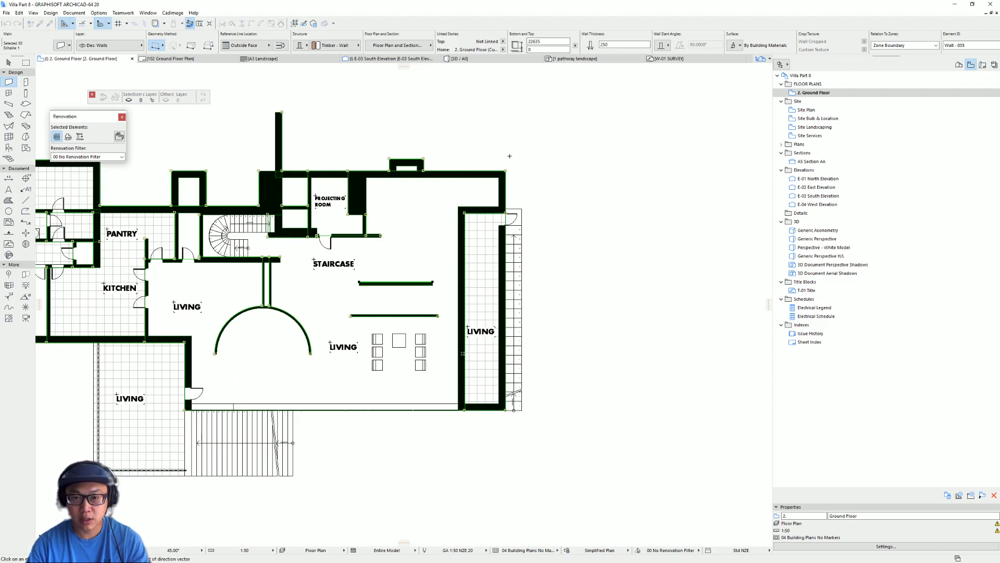
pyautogui.click(507, 170)
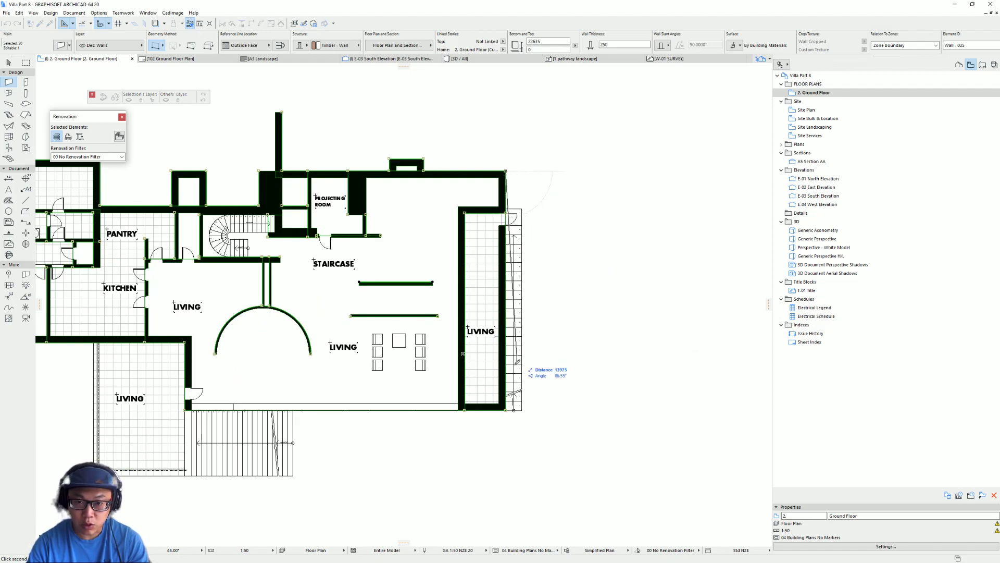
pyautogui.click(508, 408)
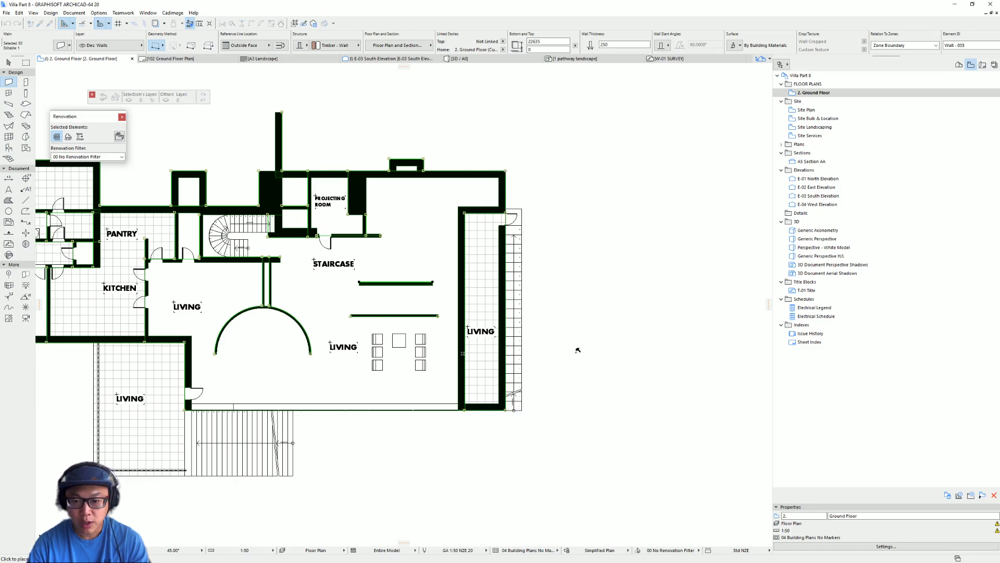
pyautogui.scroll(-2, 586, 342)
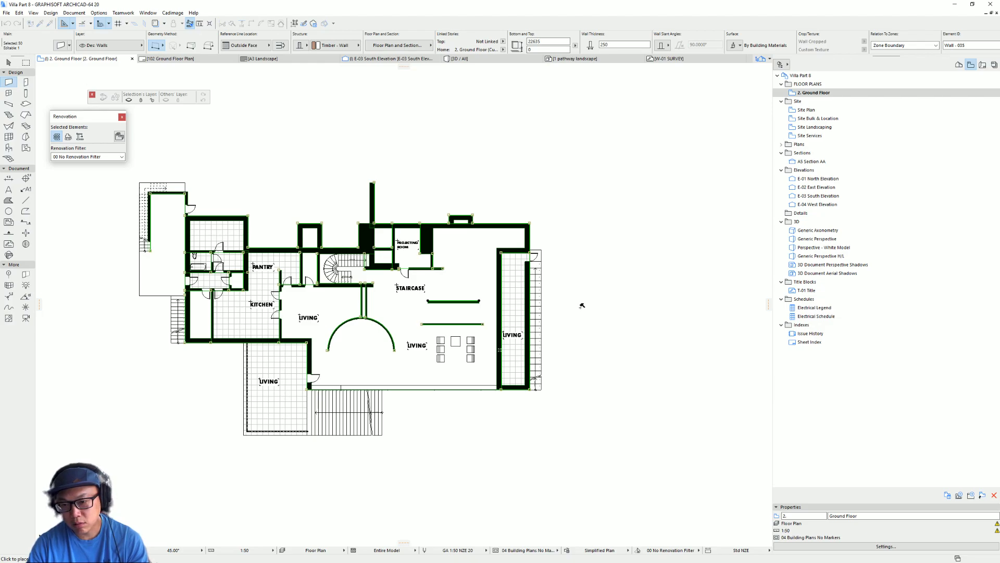
pyautogui.click(582, 305)
pyautogui.moveTo(409, 233); pyautogui.dragTo(441, 255, button='middle')
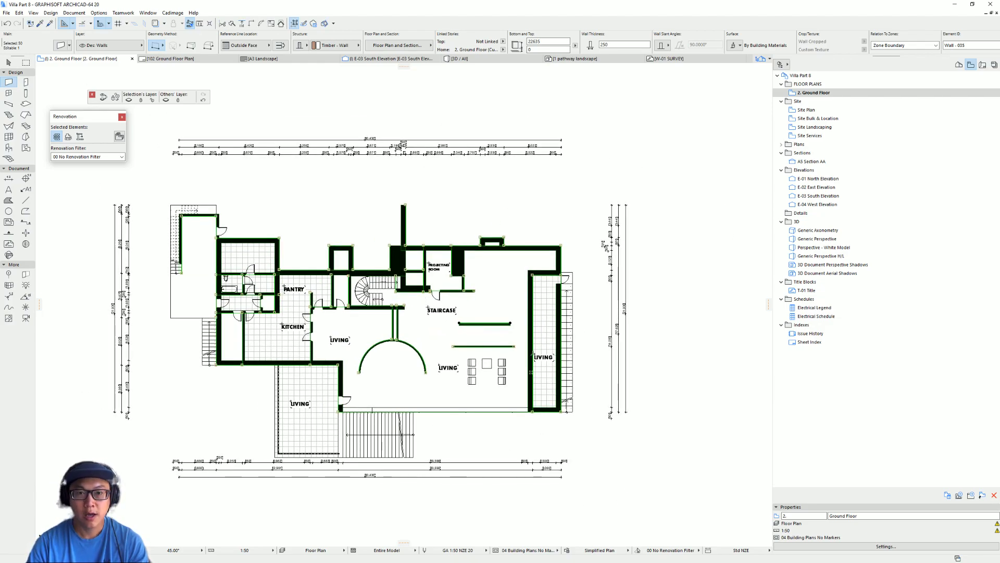
pyautogui.press('Escape')
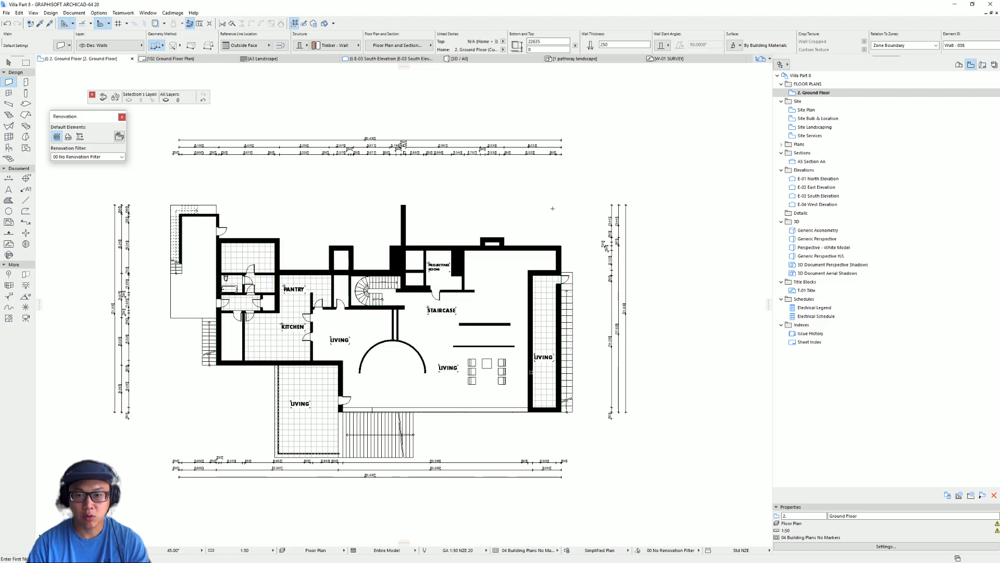
# Examine the overall, external geometry and structure dimension chains generated north of the building
pyautogui.scroll(4, 413, 135)
pyautogui.moveTo(477, 186); pyautogui.dragTo(385, 183, button='middle')
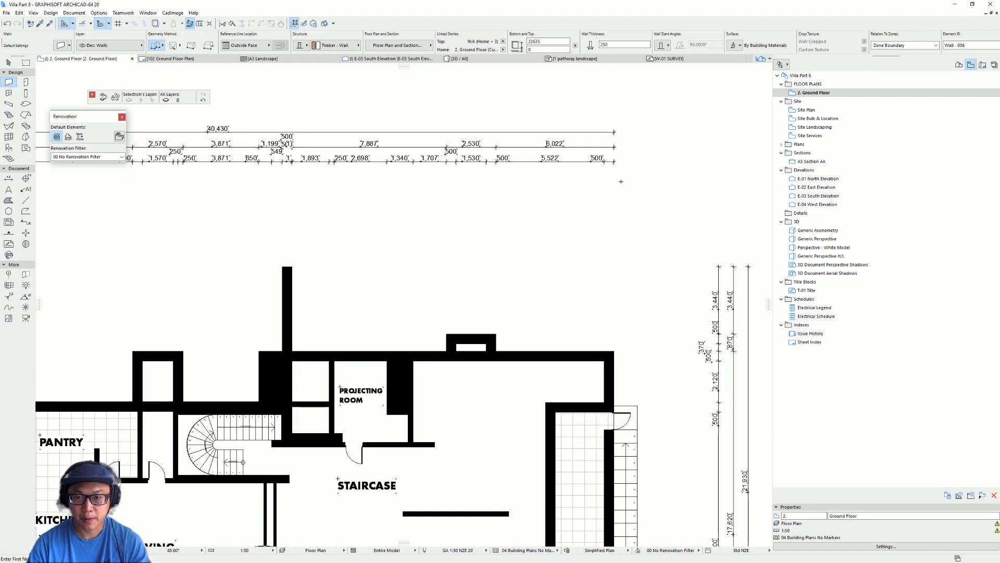
pyautogui.press('Escape')
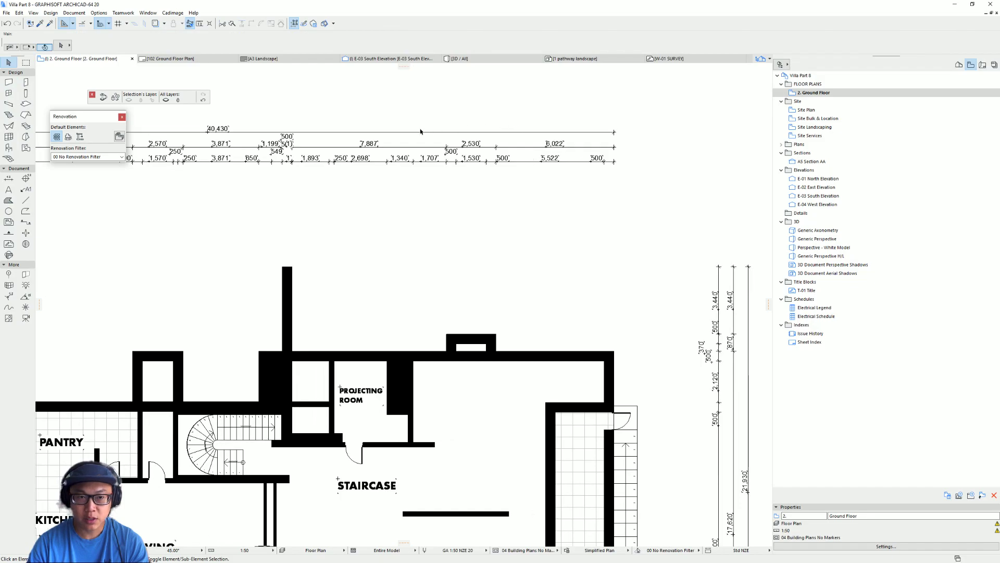
pyautogui.scroll(-1, 402, 151)
pyautogui.moveTo(402, 151); pyautogui.dragTo(585, 169, button='middle')
pyautogui.click(360, 155)
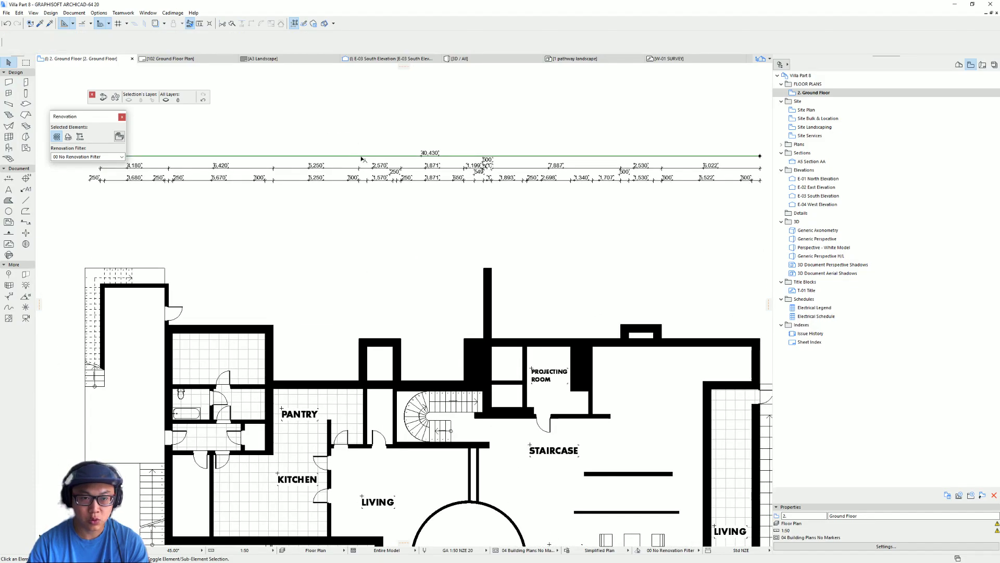
pyautogui.scroll(-2, 243, 225)
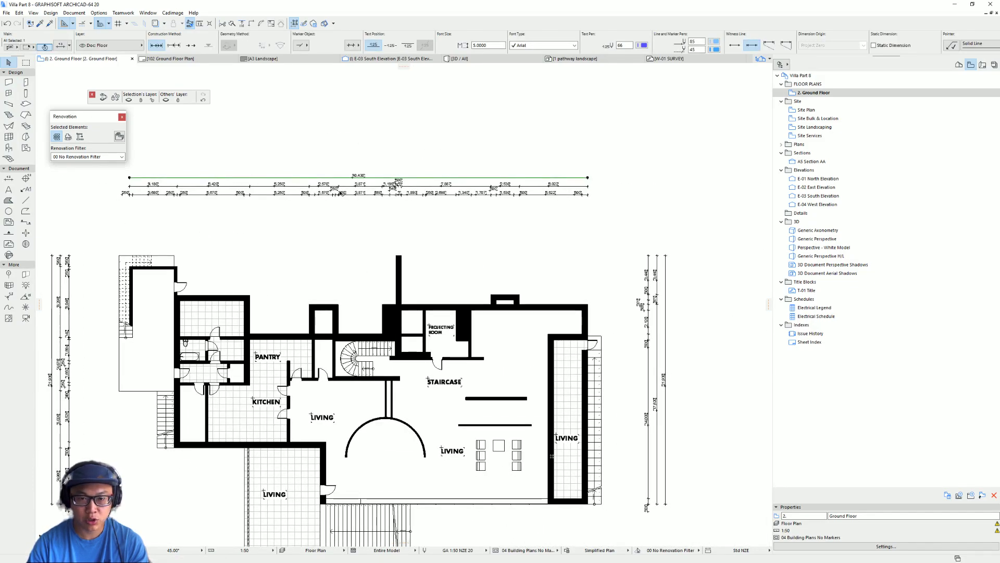
pyautogui.scroll(3, 206, 198)
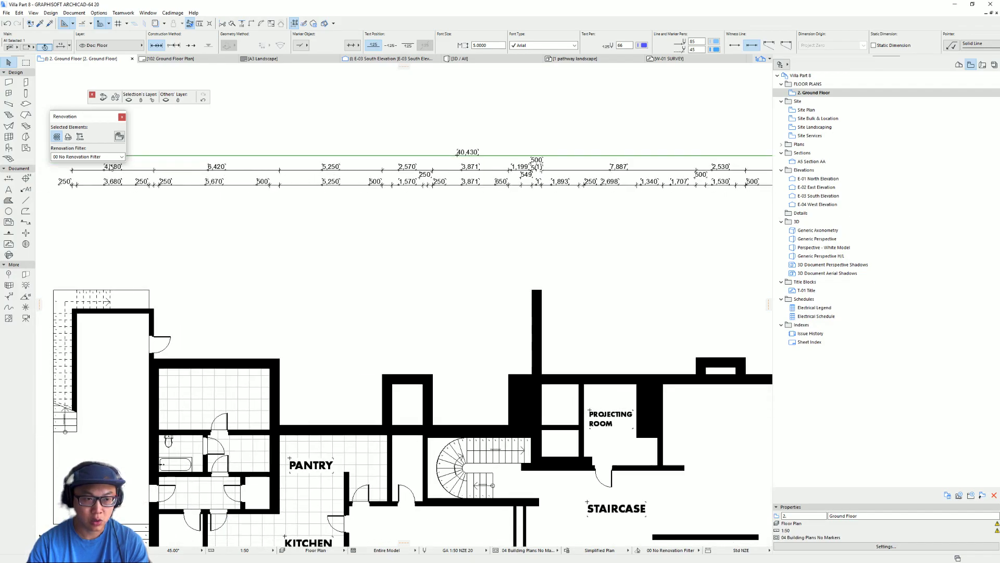
pyautogui.click(204, 193)
pyautogui.click(183, 185)
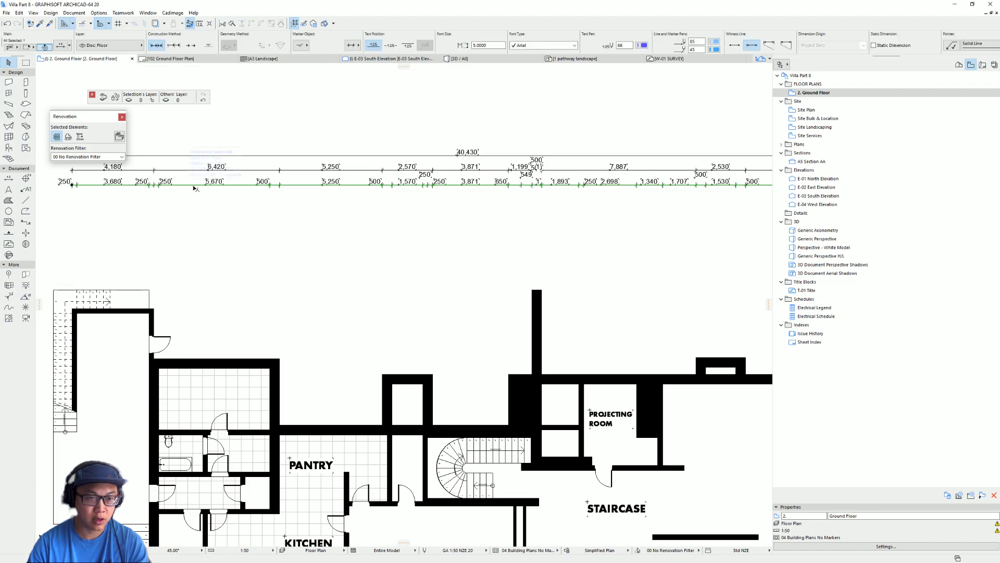
# Examine how the generated dimension chains continue along the east and south sides of the building
pyautogui.moveTo(631, 332); pyautogui.dragTo(443, 299, button='middle')
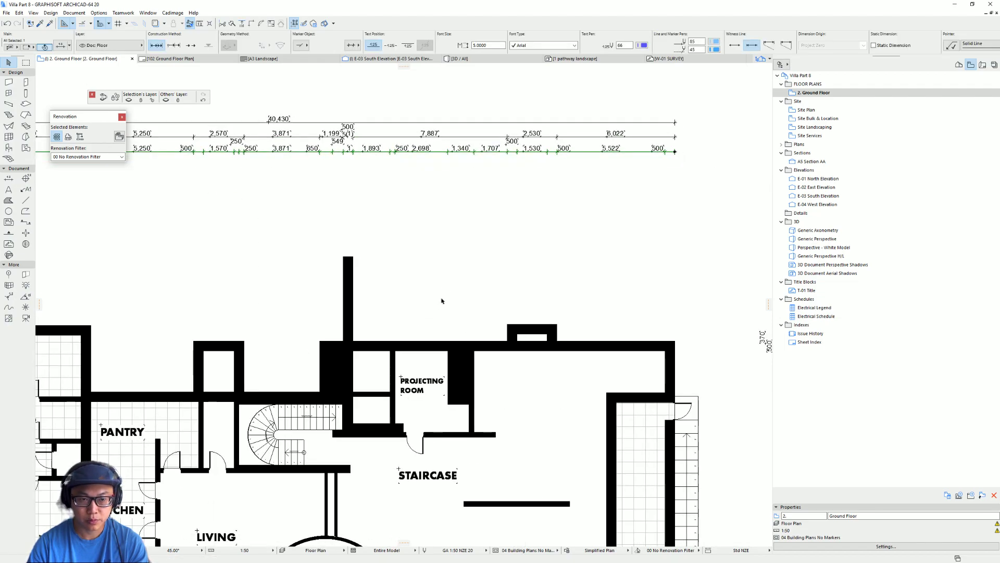
pyautogui.scroll(-2, 360, 239)
pyautogui.moveTo(358, 239); pyautogui.dragTo(337, 228, button='middle')
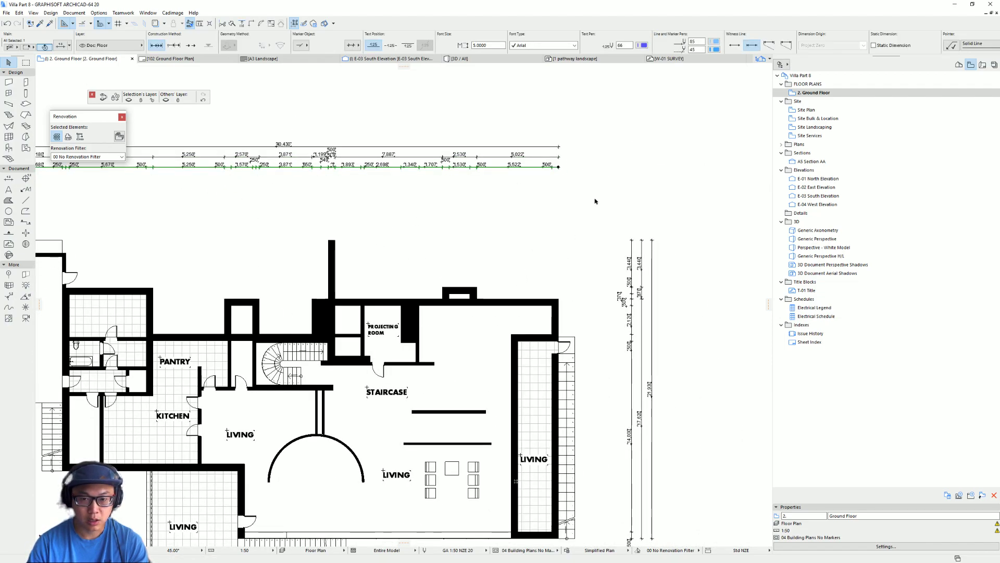
pyautogui.moveTo(555, 275); pyautogui.dragTo(600, 184, button='middle')
pyautogui.press('Escape')
pyautogui.moveTo(590, 252); pyautogui.dragTo(508, 183, button='middle')
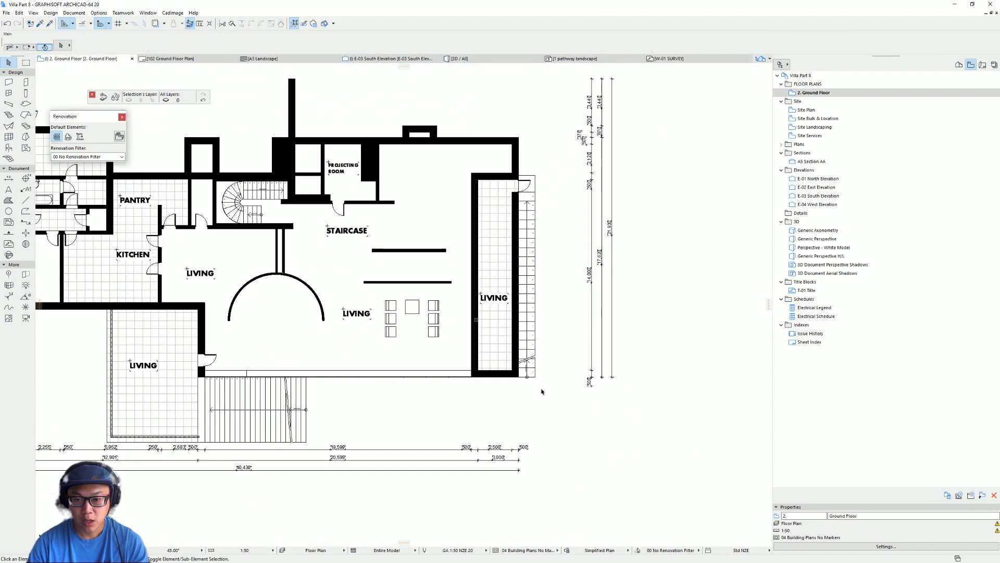
pyautogui.moveTo(387, 483); pyautogui.dragTo(446, 434, button='middle')
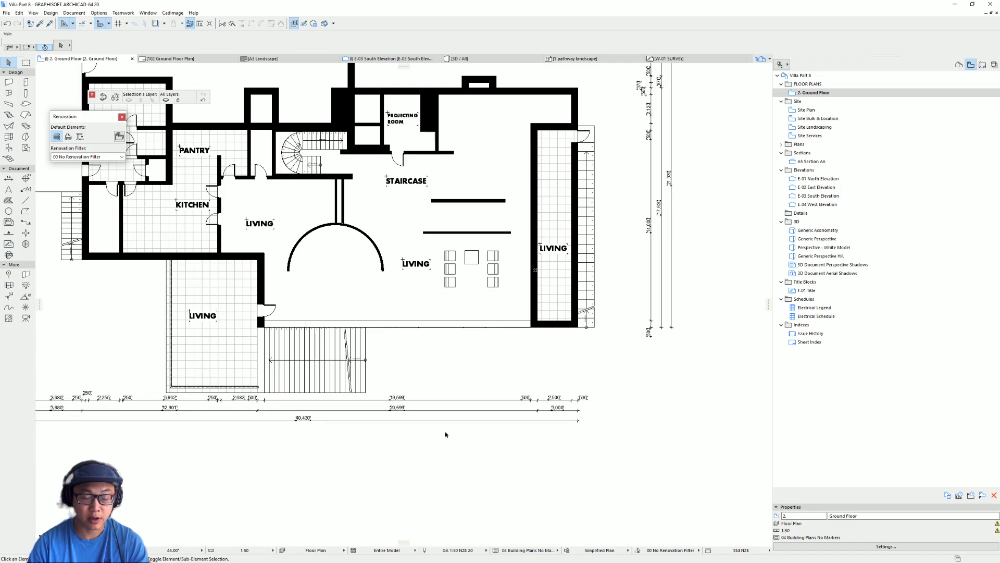
# Try placing a copy of the innermost east dimension chain nearer the building, and delete the copy
pyautogui.moveTo(556, 434); pyautogui.dragTo(480, 427, button='middle')
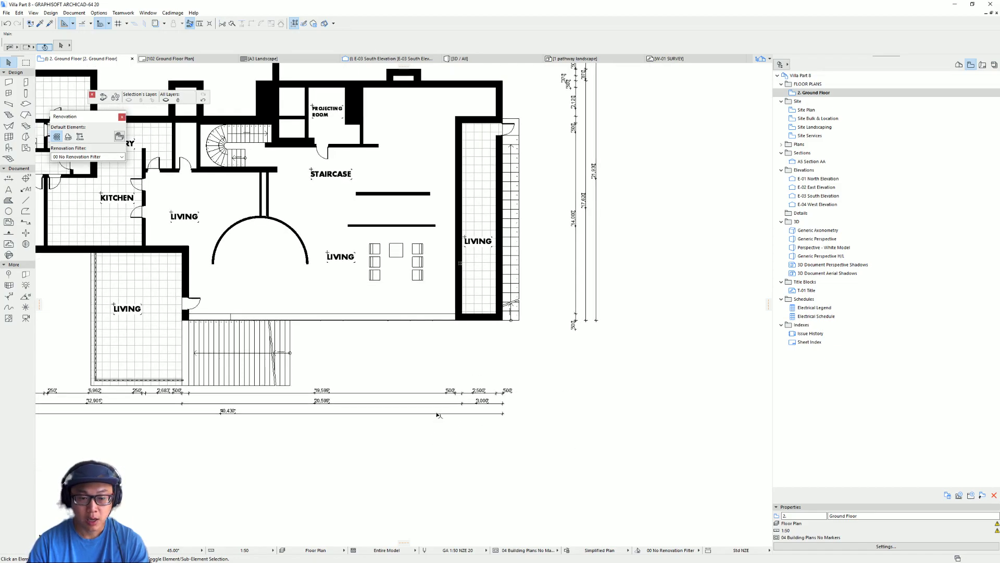
pyautogui.scroll(5, 458, 440)
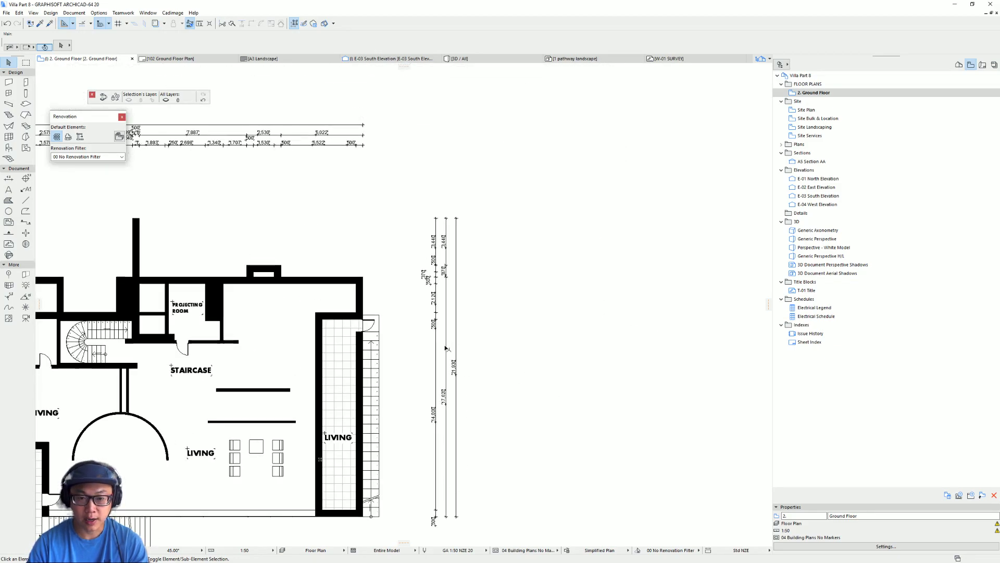
pyautogui.scroll(-1, 433, 344)
pyautogui.scroll(-2, 455, 298)
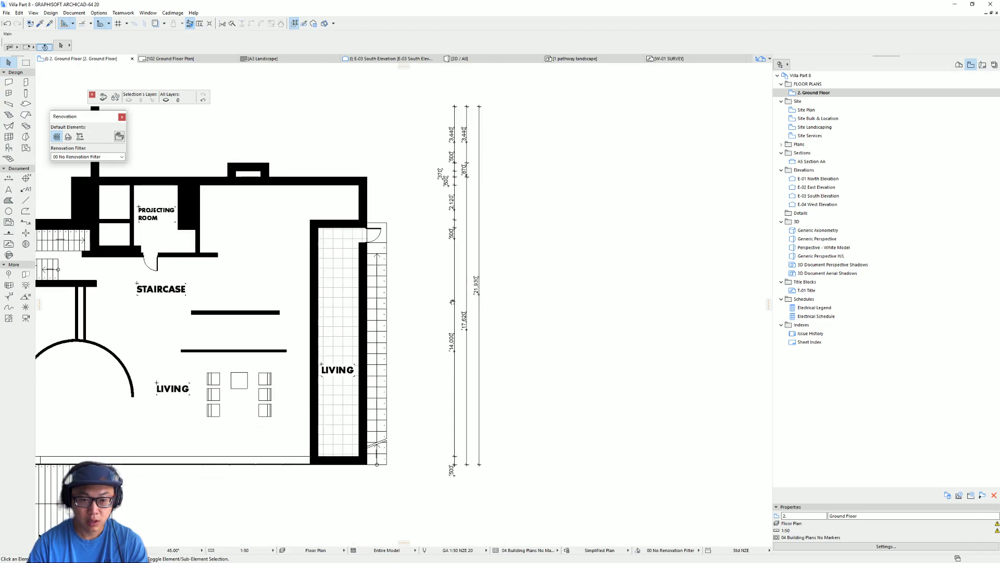
pyautogui.click(455, 298)
pyautogui.moveTo(455, 312); pyautogui.dragTo(413, 315)
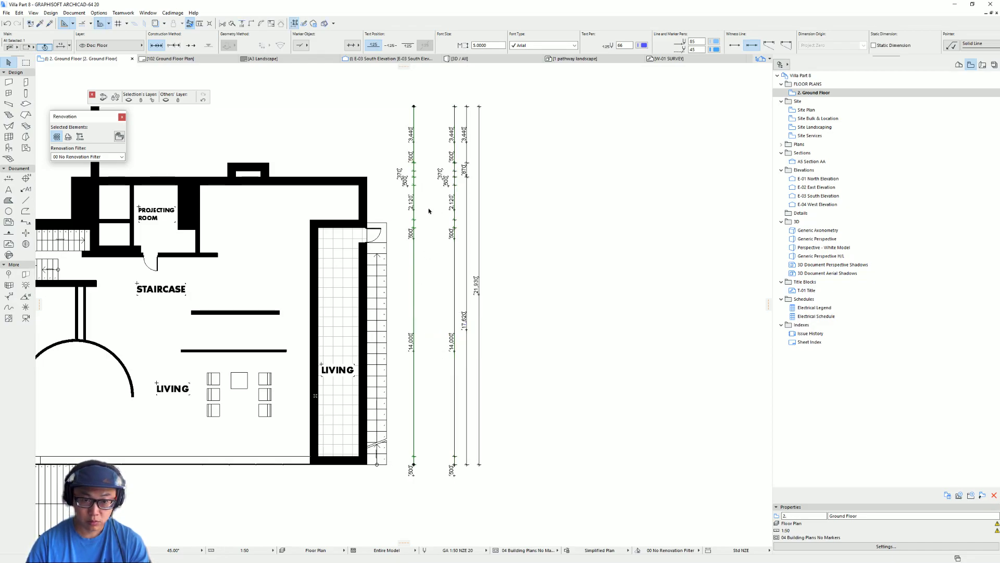
pyautogui.press('Delete')
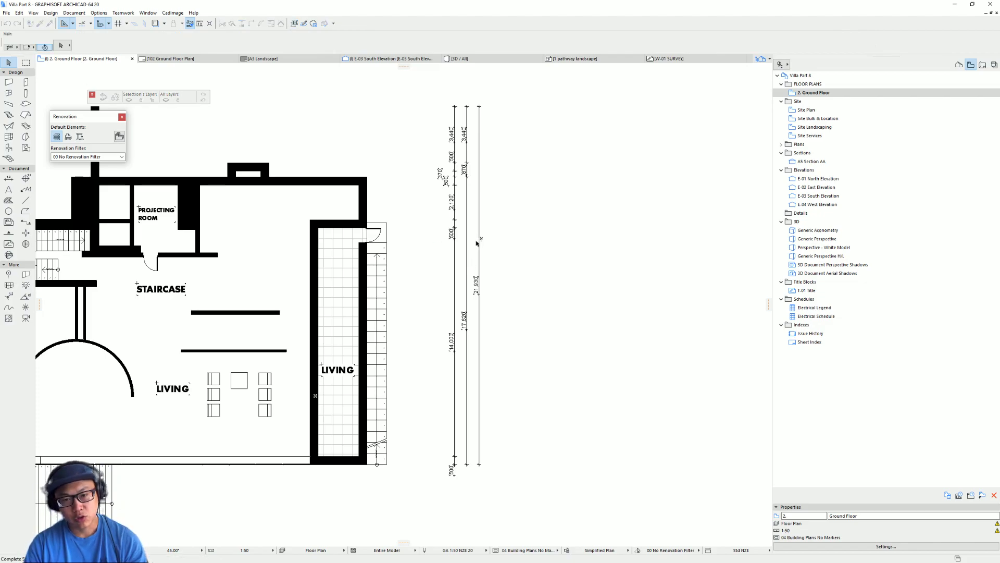
# Copy the outermost overall dimension on the east side into the gap between the building and the existing chains
pyautogui.click(478, 241)
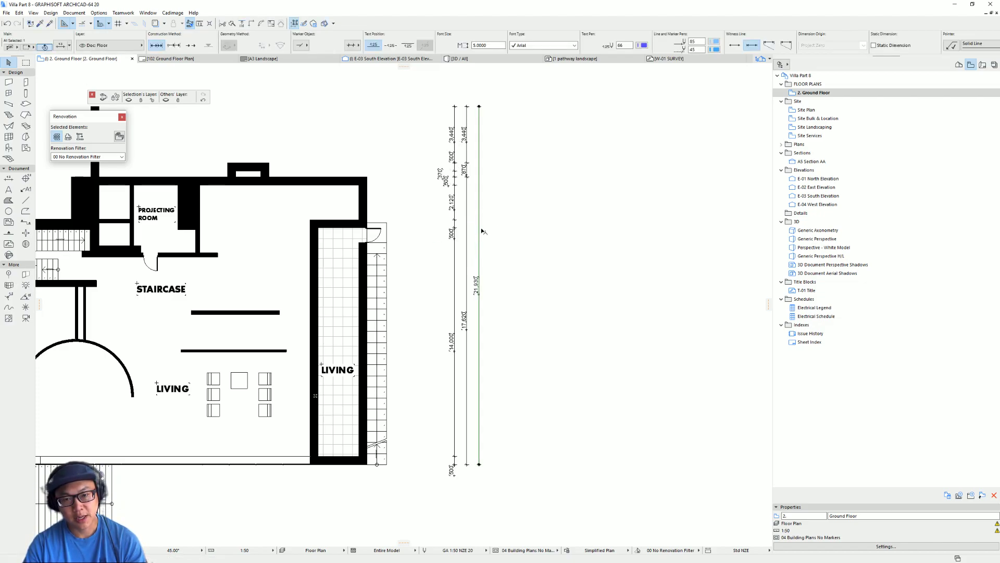
pyautogui.click(478, 259)
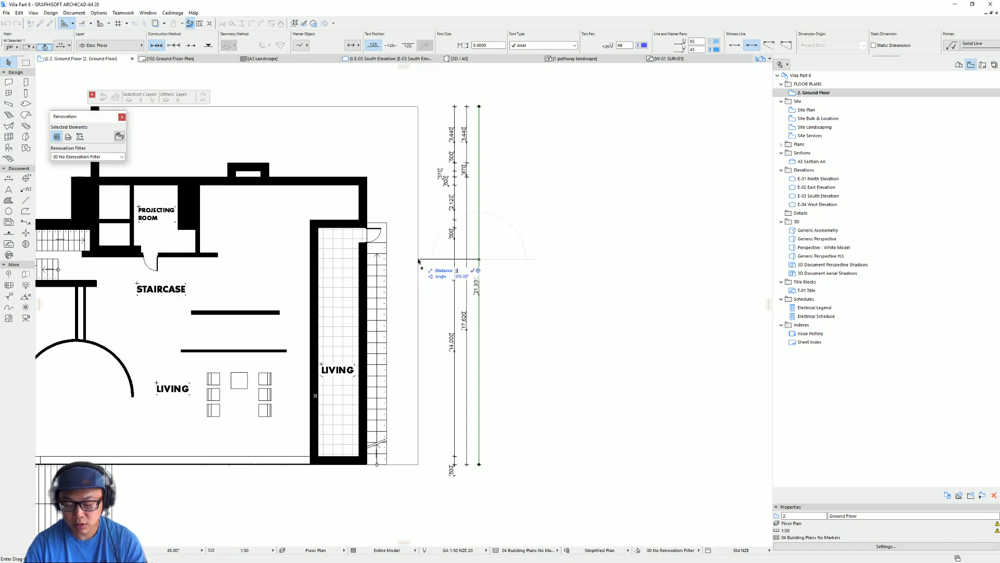
pyautogui.click(421, 261)
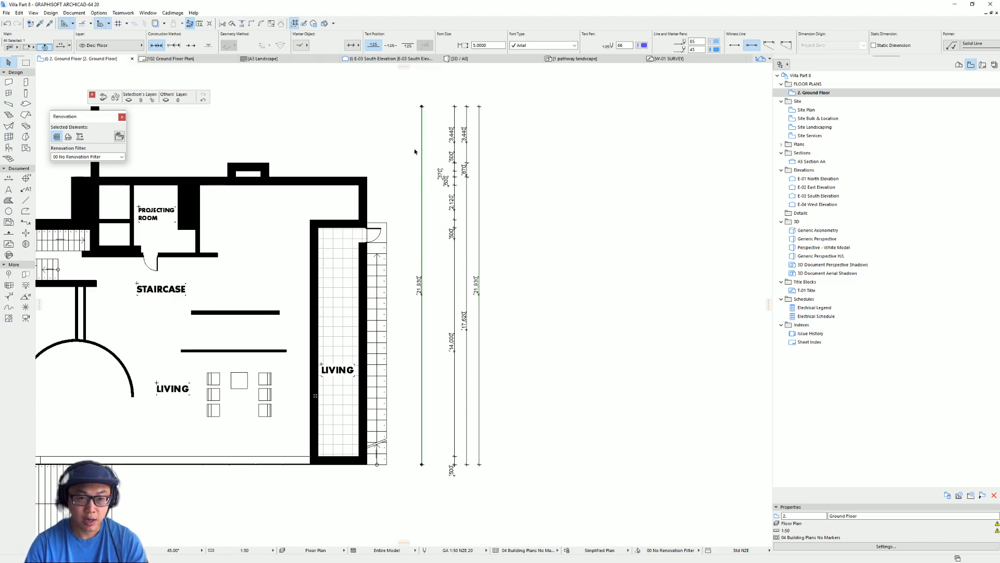
# Add the north wall, both freestanding living room walls and the south edge to the copied east dimension, and clear the selection
pyautogui.click(309, 187)
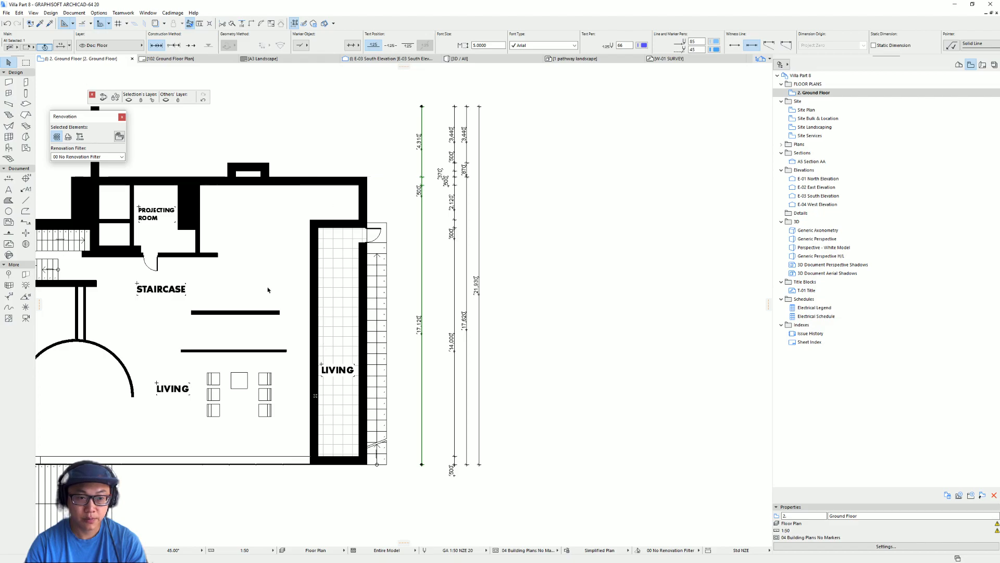
pyautogui.click(257, 313)
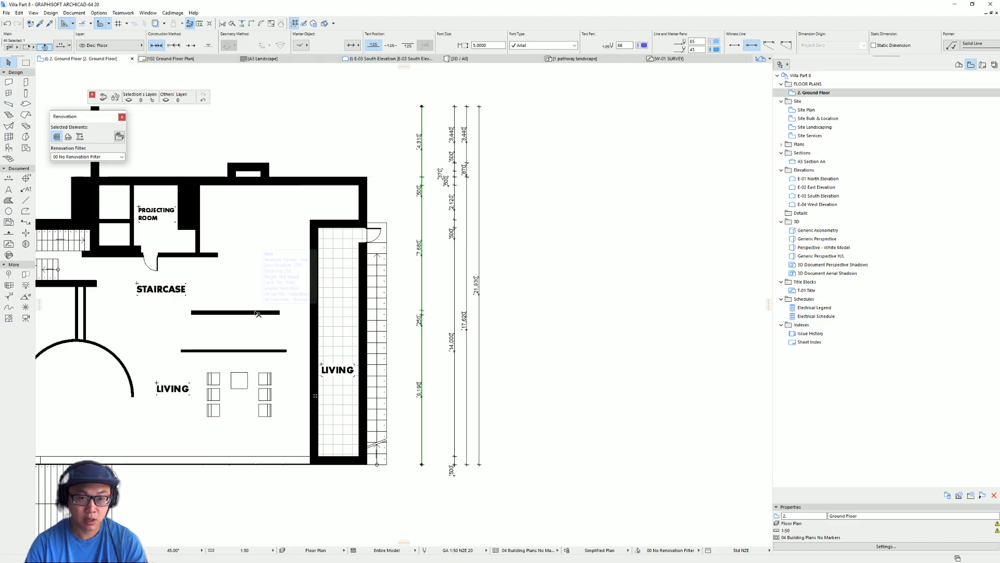
pyautogui.click(274, 350)
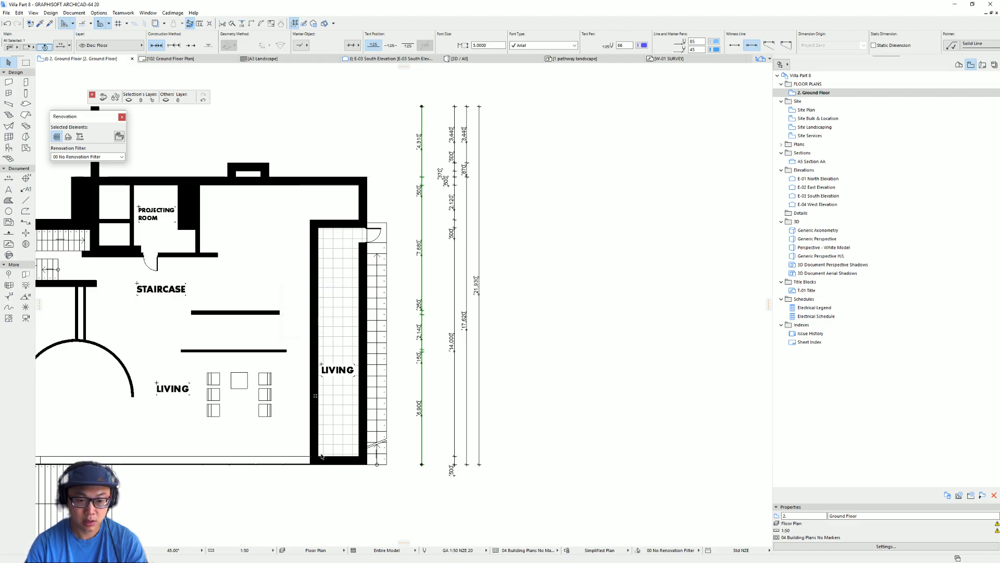
pyautogui.click(302, 455)
pyautogui.press('Escape')
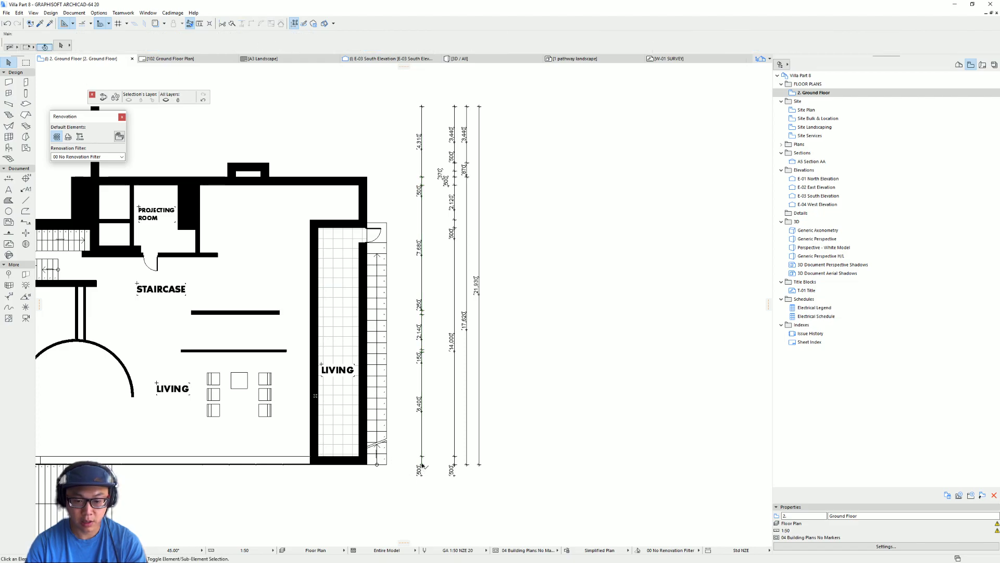
# Delete the southernmost and northernmost dimension points of the copied east chain
pyautogui.click(421, 464)
pyautogui.press('Delete')
pyautogui.click(421, 107)
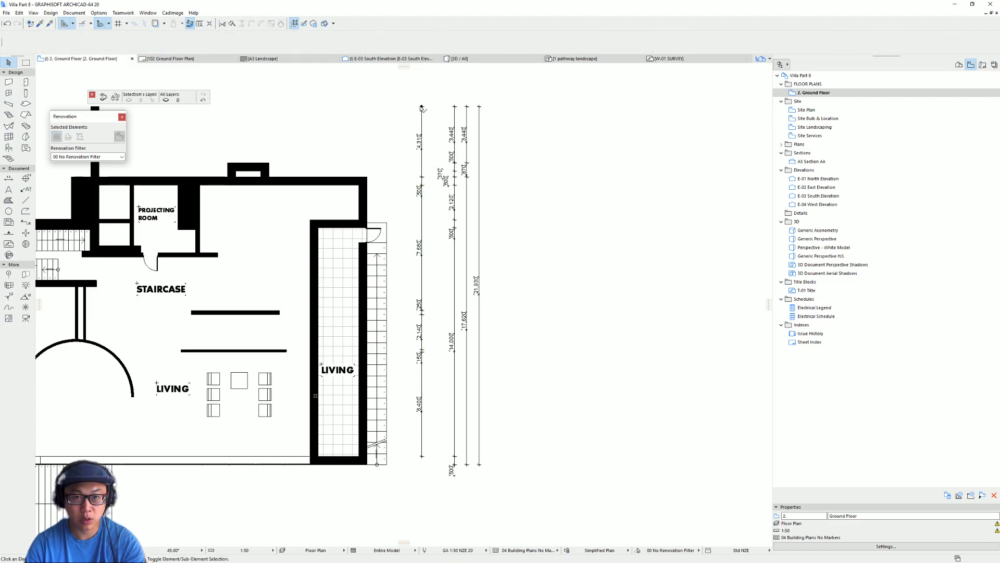
pyautogui.press('Delete')
# Examine the new interior chain on the east side and the dimension chains north of the building
pyautogui.scroll(-3, 412, 351)
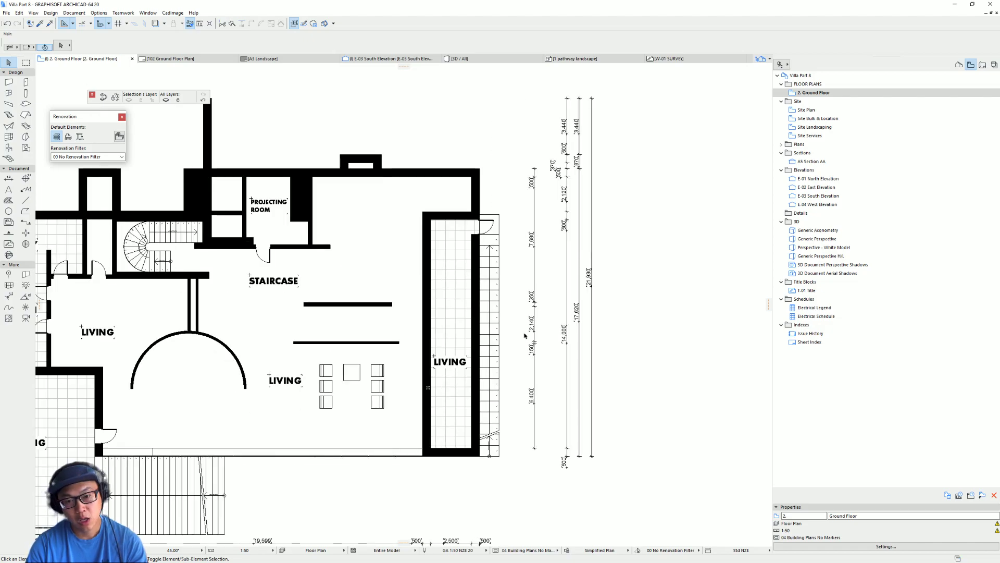
pyautogui.scroll(-2, 506, 336)
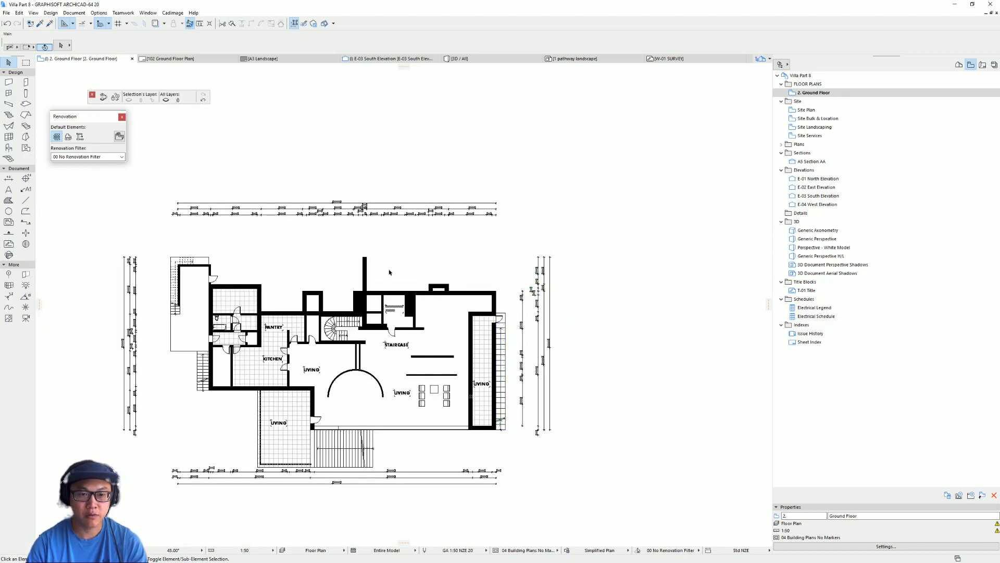
pyautogui.scroll(3, 303, 359)
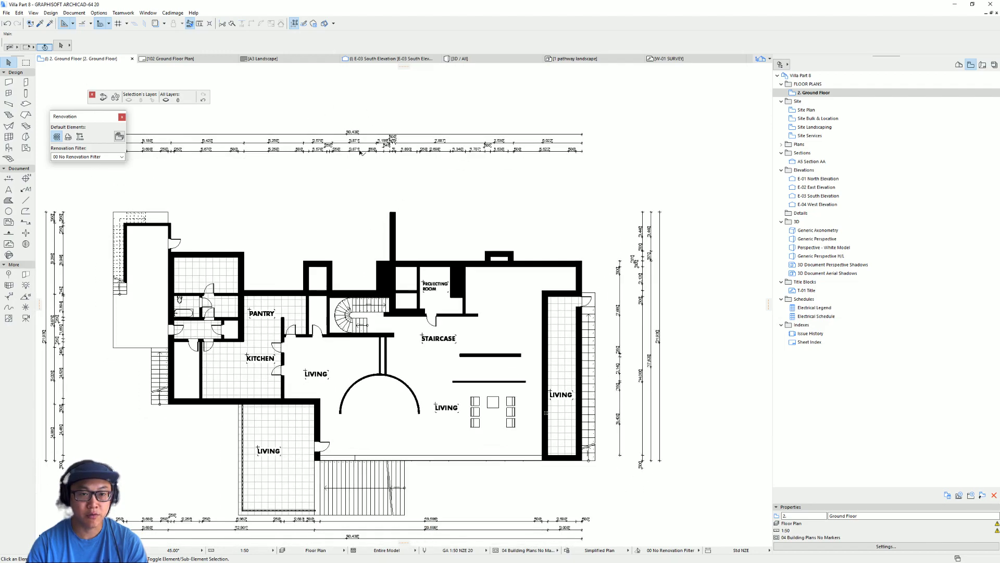
pyautogui.scroll(5, 367, 122)
pyautogui.scroll(-4, 414, 251)
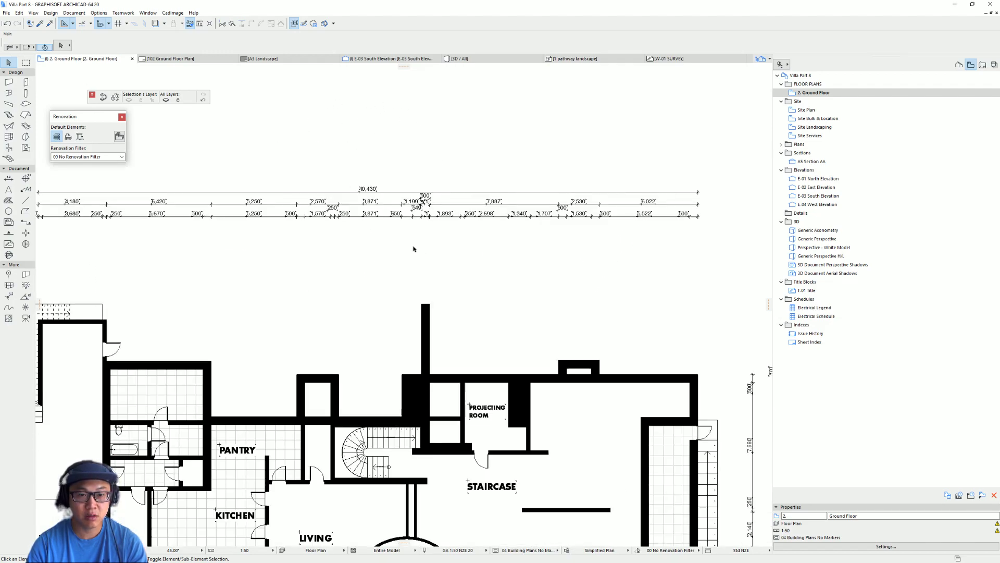
pyautogui.moveTo(413, 251); pyautogui.dragTo(347, 170, button='middle')
pyautogui.rightClick(347, 168)
pyautogui.click(606, 297)
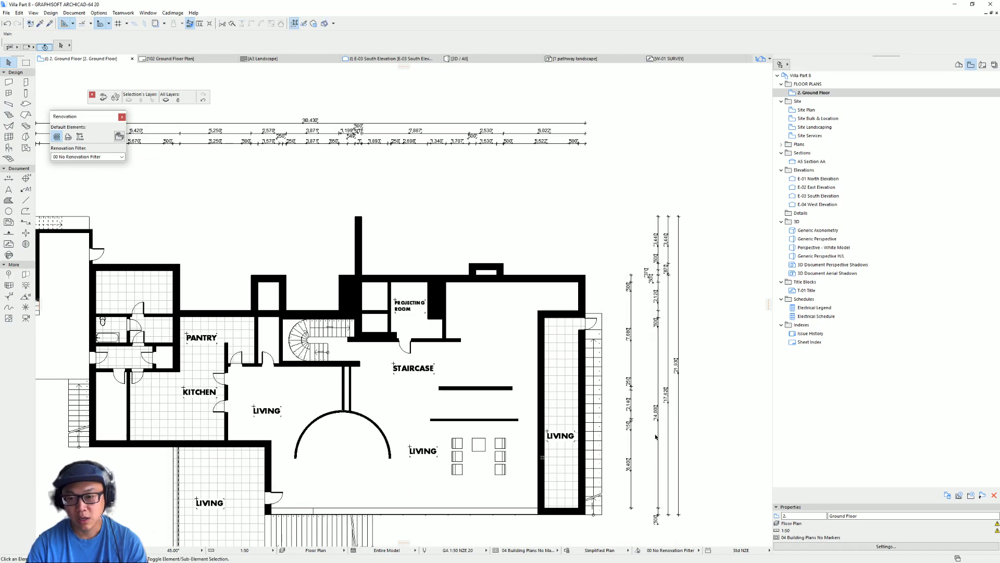
# Delete the northernmost dimension point of the innermost chain west of the building
pyautogui.scroll(6, 256, 273)
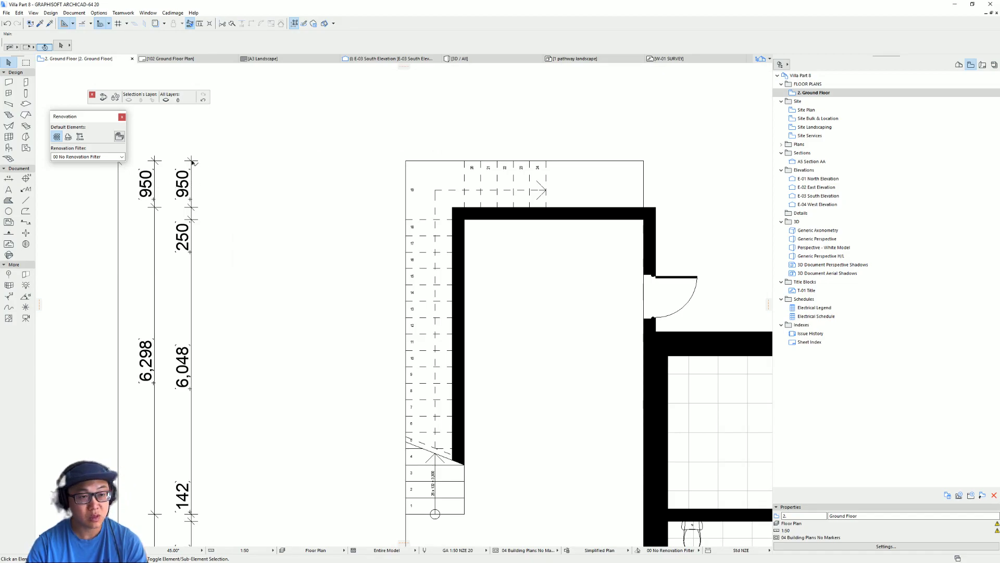
pyautogui.click(191, 165)
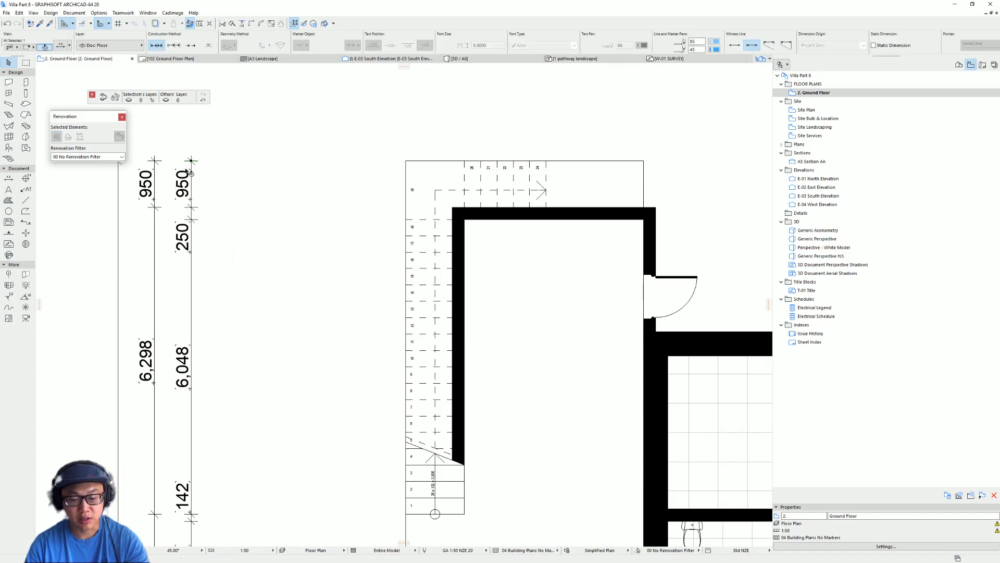
pyautogui.press('Delete')
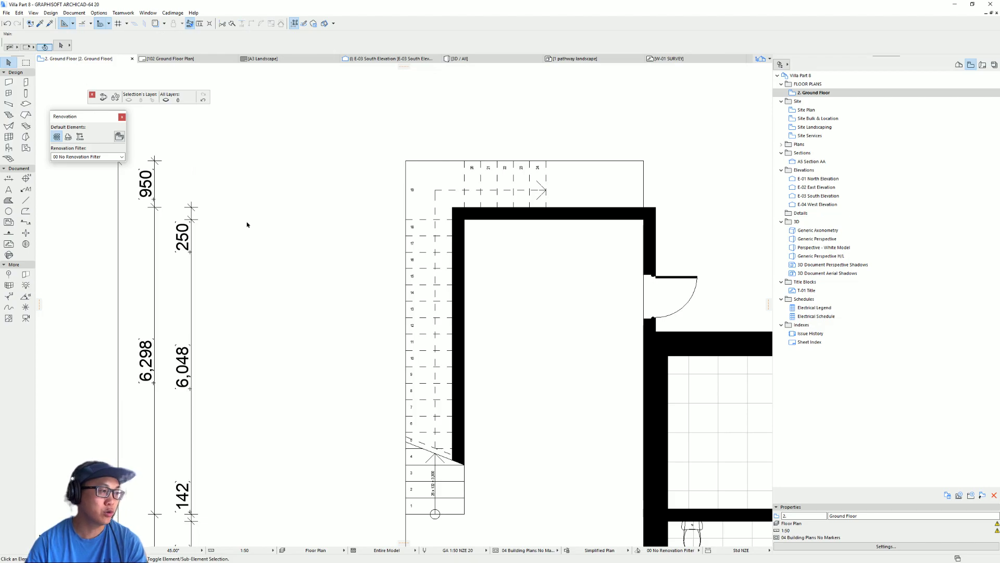
pyautogui.scroll(-6, 247, 224)
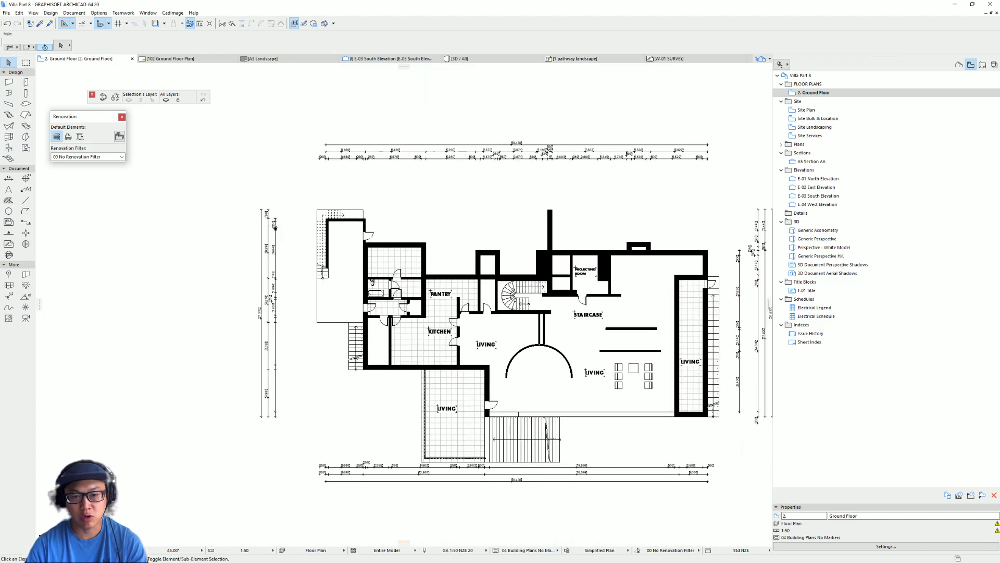
# Examine the layout of the dimension chains on all sides of the ground floor plan
pyautogui.moveTo(655, 338); pyautogui.dragTo(581, 293, button='middle')
pyautogui.scroll(1, 575, 314)
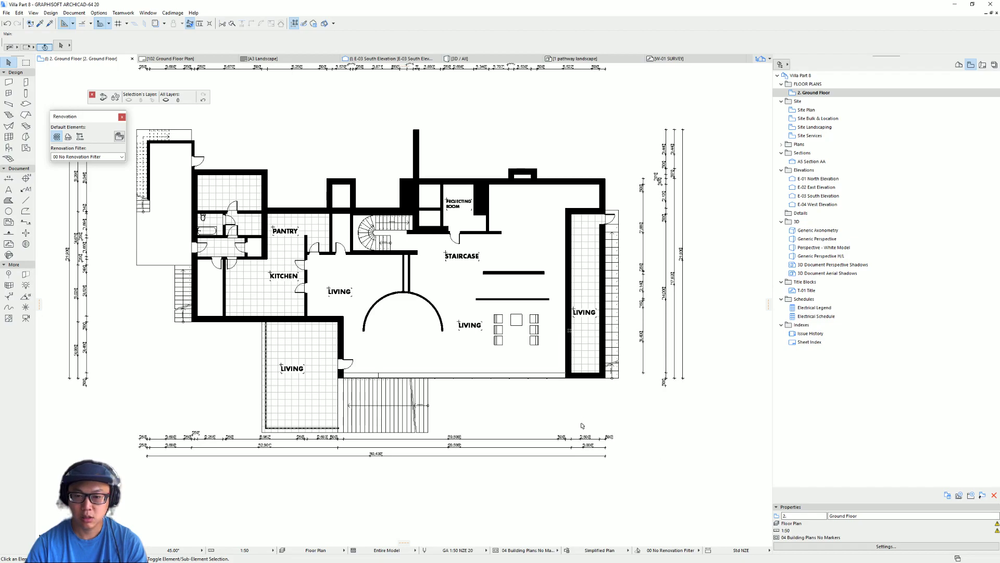
pyautogui.moveTo(582, 426); pyautogui.dragTo(600, 448, button='middle')
pyautogui.moveTo(412, 354); pyautogui.dragTo(419, 360, button='middle')
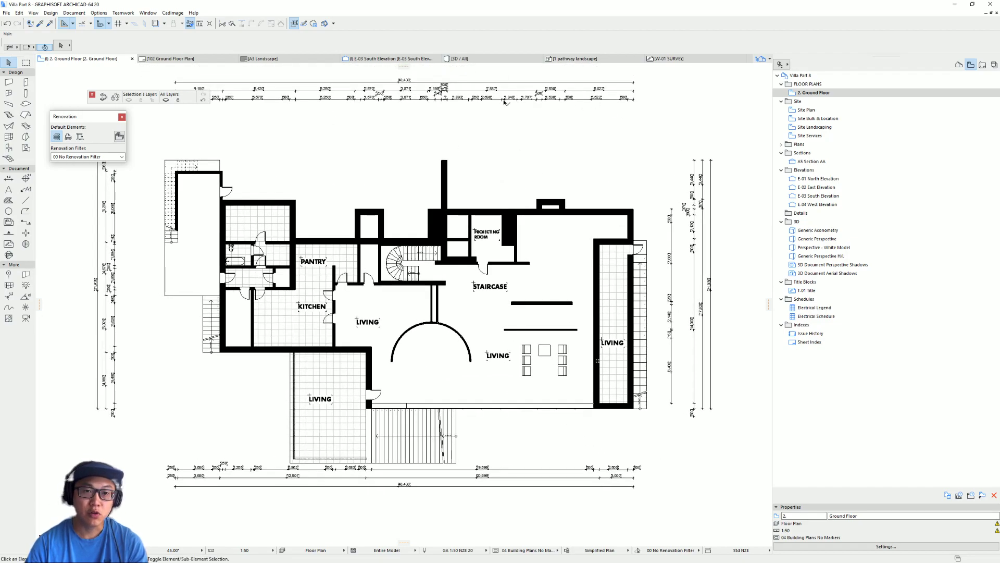
pyautogui.moveTo(394, 97); pyautogui.dragTo(397, 153, button='middle')
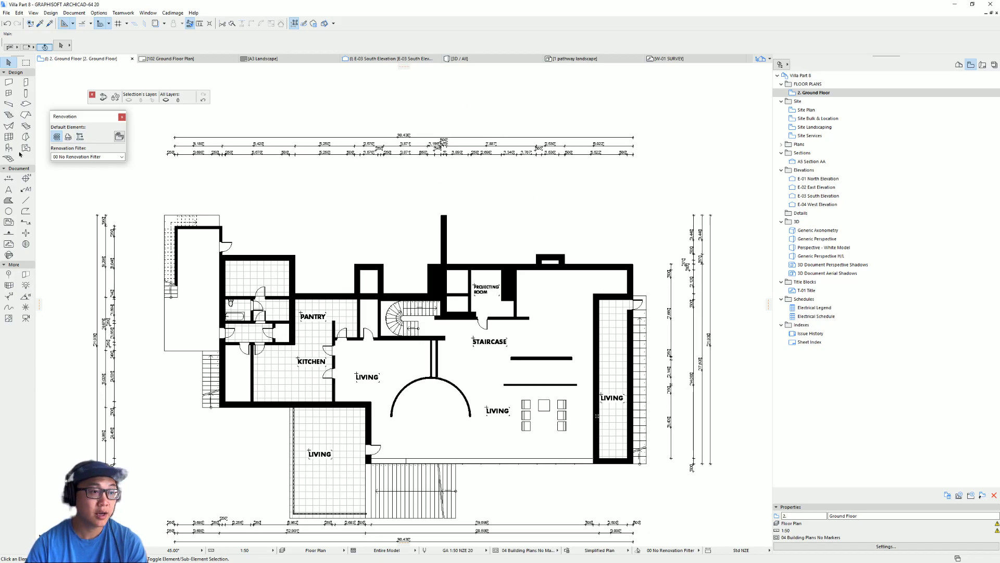
# Try a font size of 9 on all the plan's dimensions, undo it, and clear the selection
pyautogui.click(9, 179)
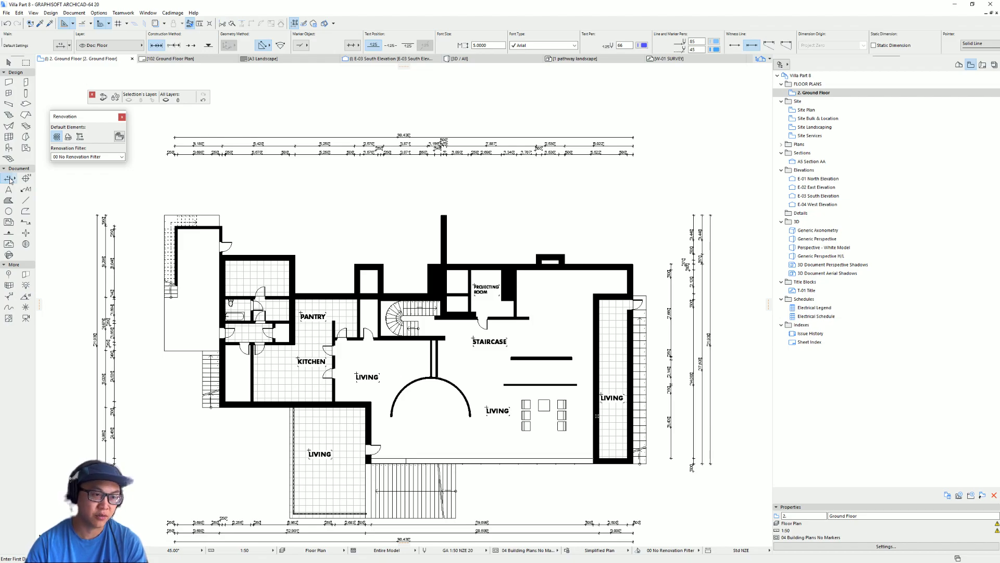
pyautogui.hotkey('ctrl', 'a')
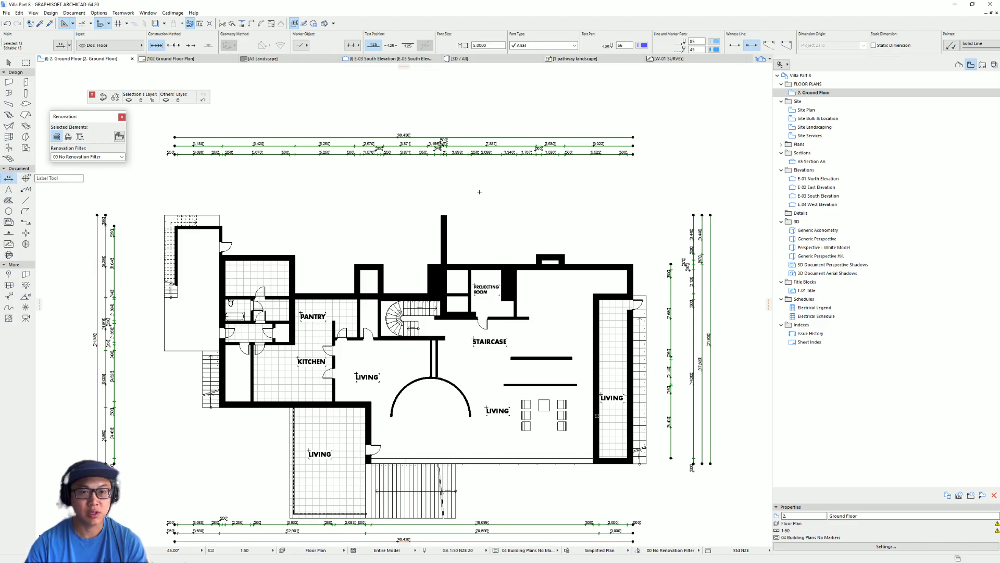
pyautogui.moveTo(498, 45); pyautogui.dragTo(325, 37)
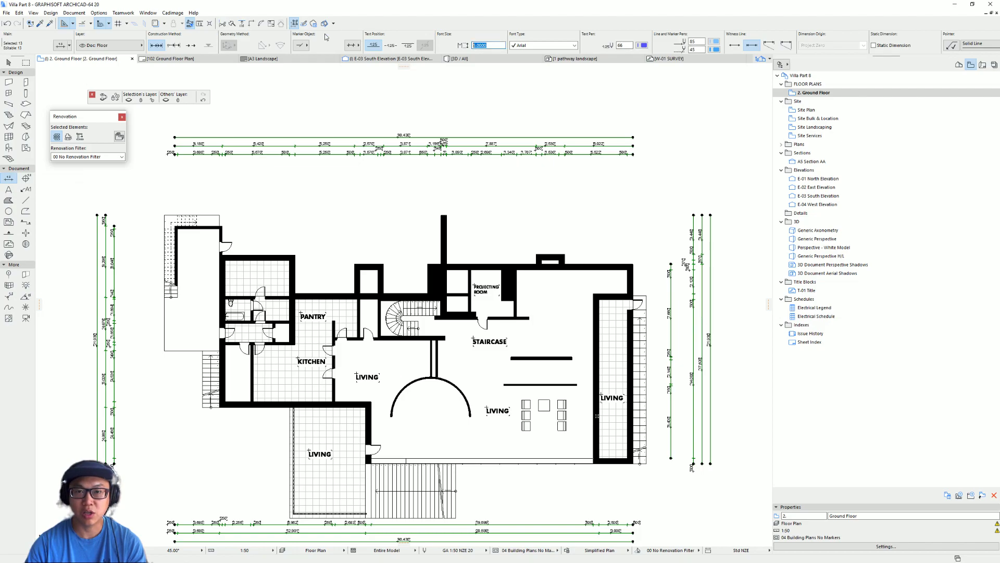
pyautogui.write('9')
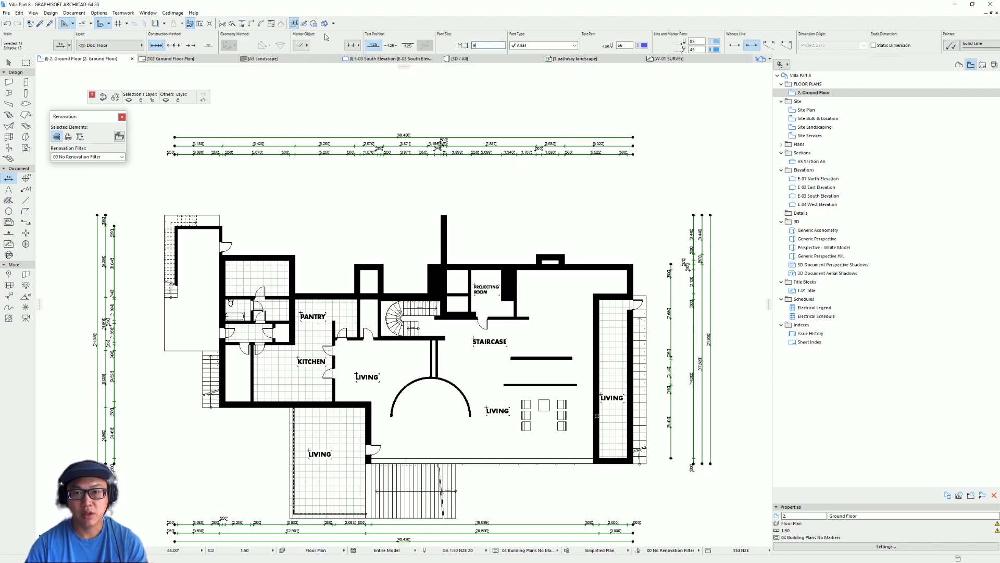
pyautogui.press('Return')
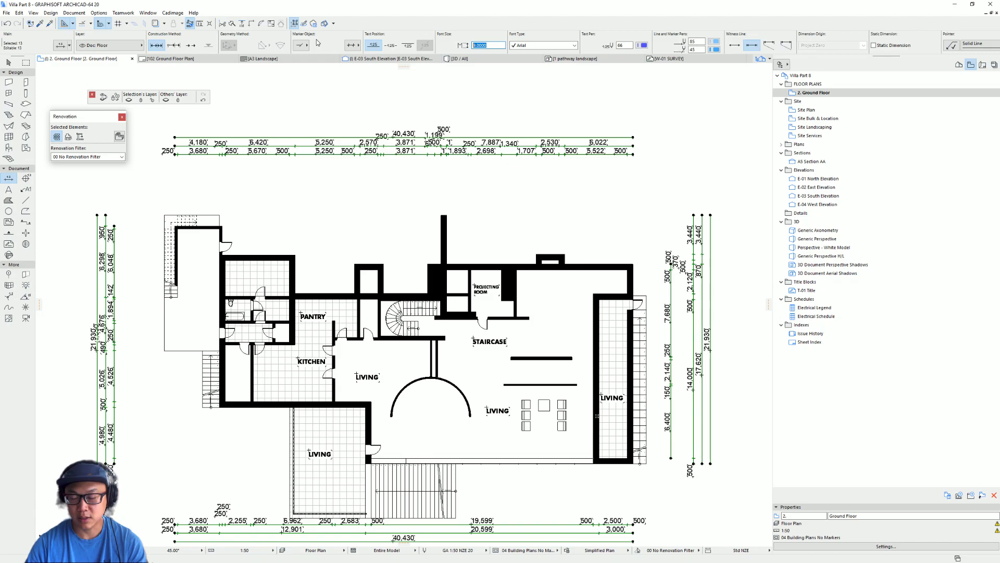
pyautogui.hotkey('ctrl', 'z')
pyautogui.moveTo(586, 197); pyautogui.dragTo(578, 136, button='middle')
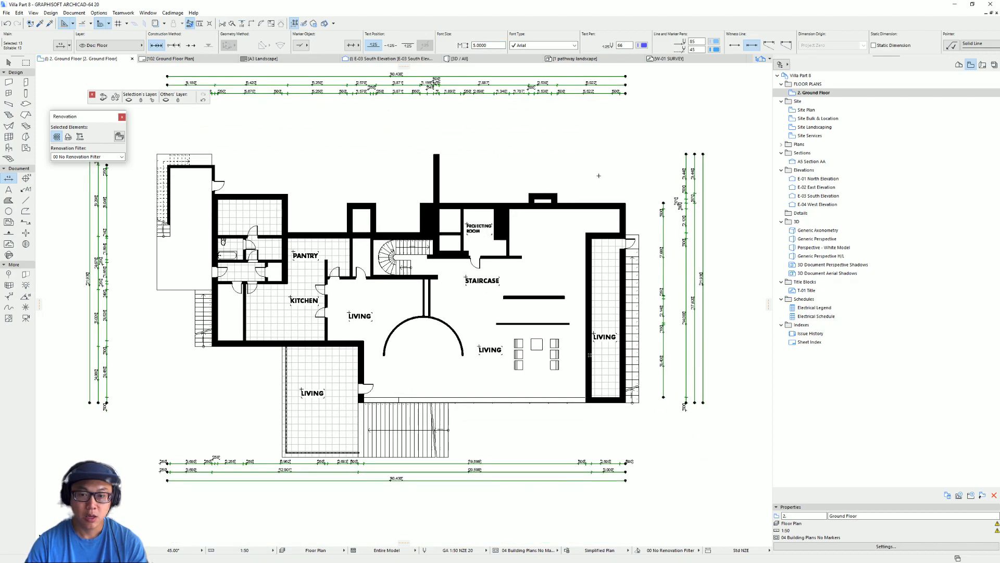
pyautogui.press('Escape')
# Examine the dimension text and spacing along the south and east sides, and the overall plan
pyautogui.scroll(5, 557, 490)
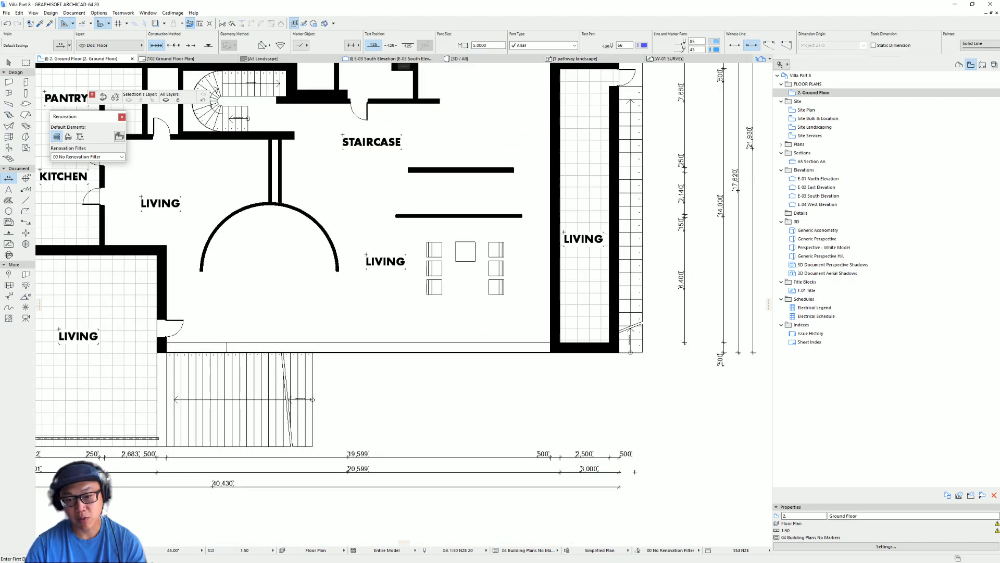
pyautogui.scroll(-3, 650, 263)
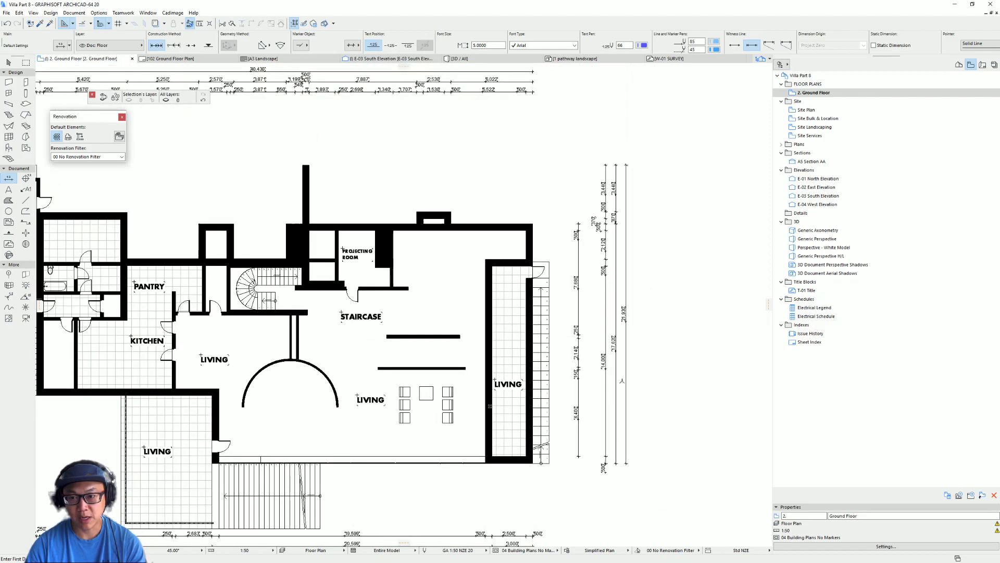
pyautogui.scroll(-2, 481, 245)
pyautogui.moveTo(480, 248); pyautogui.dragTo(554, 235, button='middle')
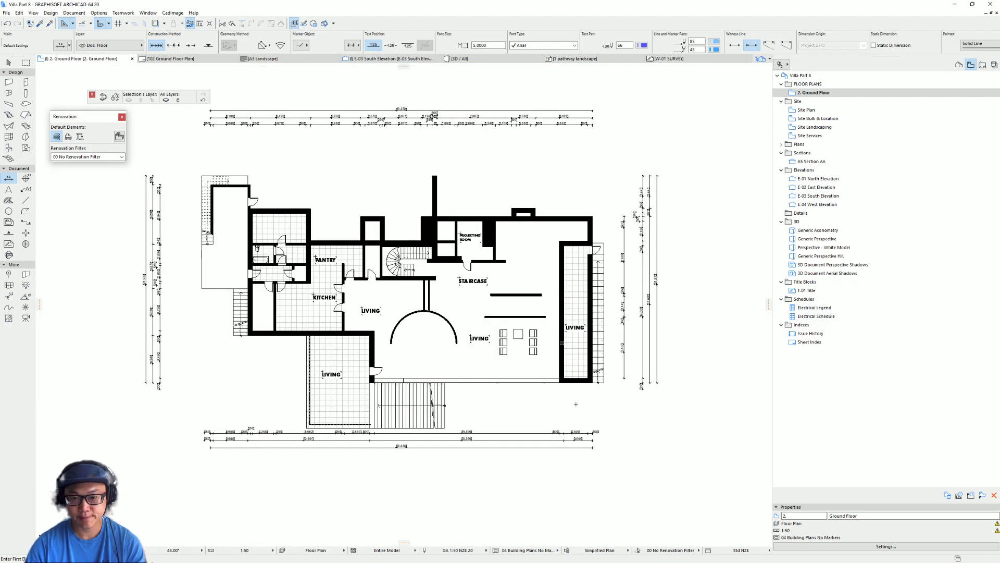